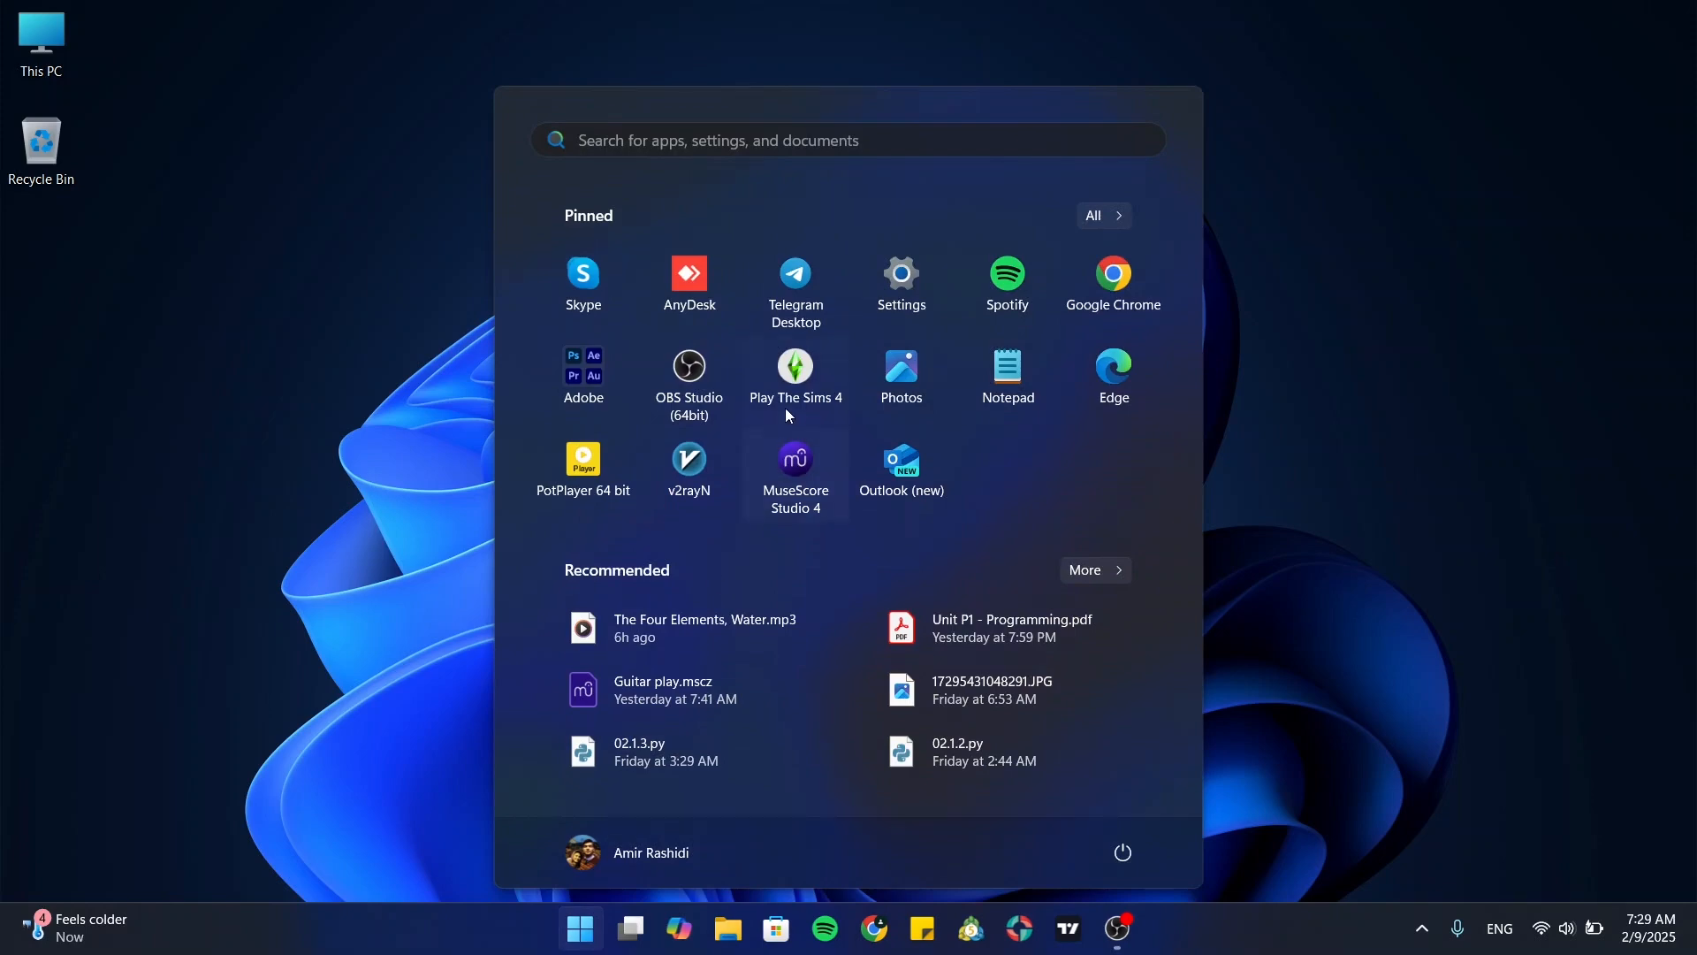
# Step: Open MuseScore Studio and start a new score built from individually chosen instruments
pyautogui.click(818, 457)
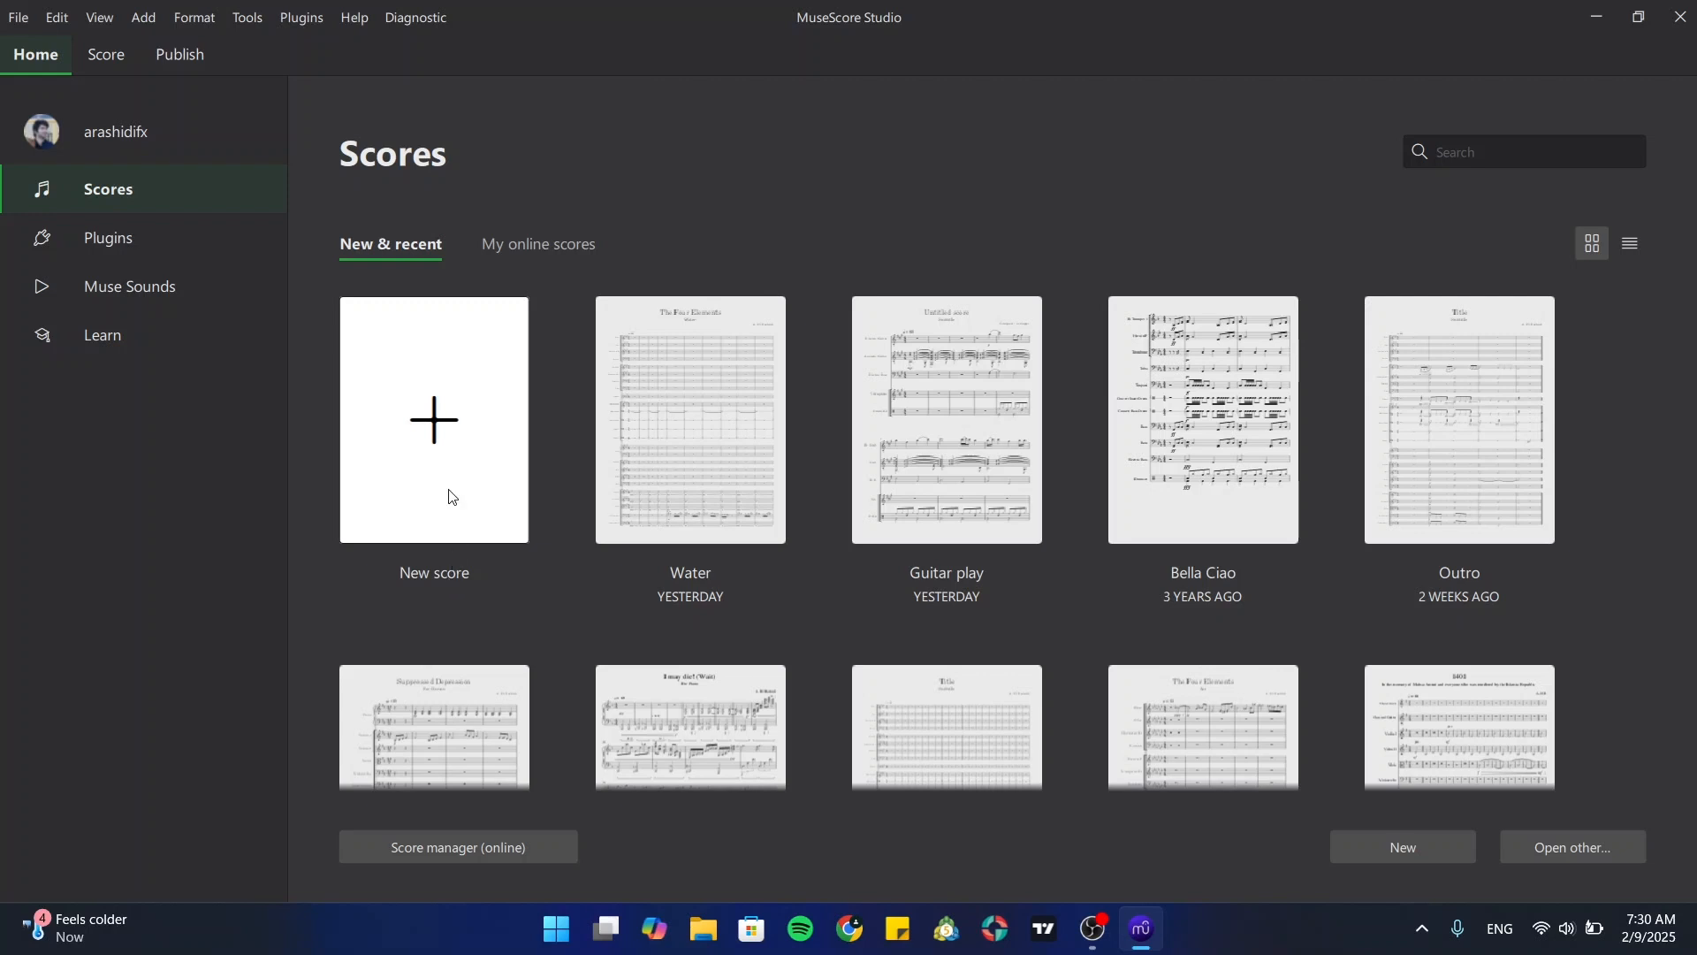
pyautogui.click(437, 431)
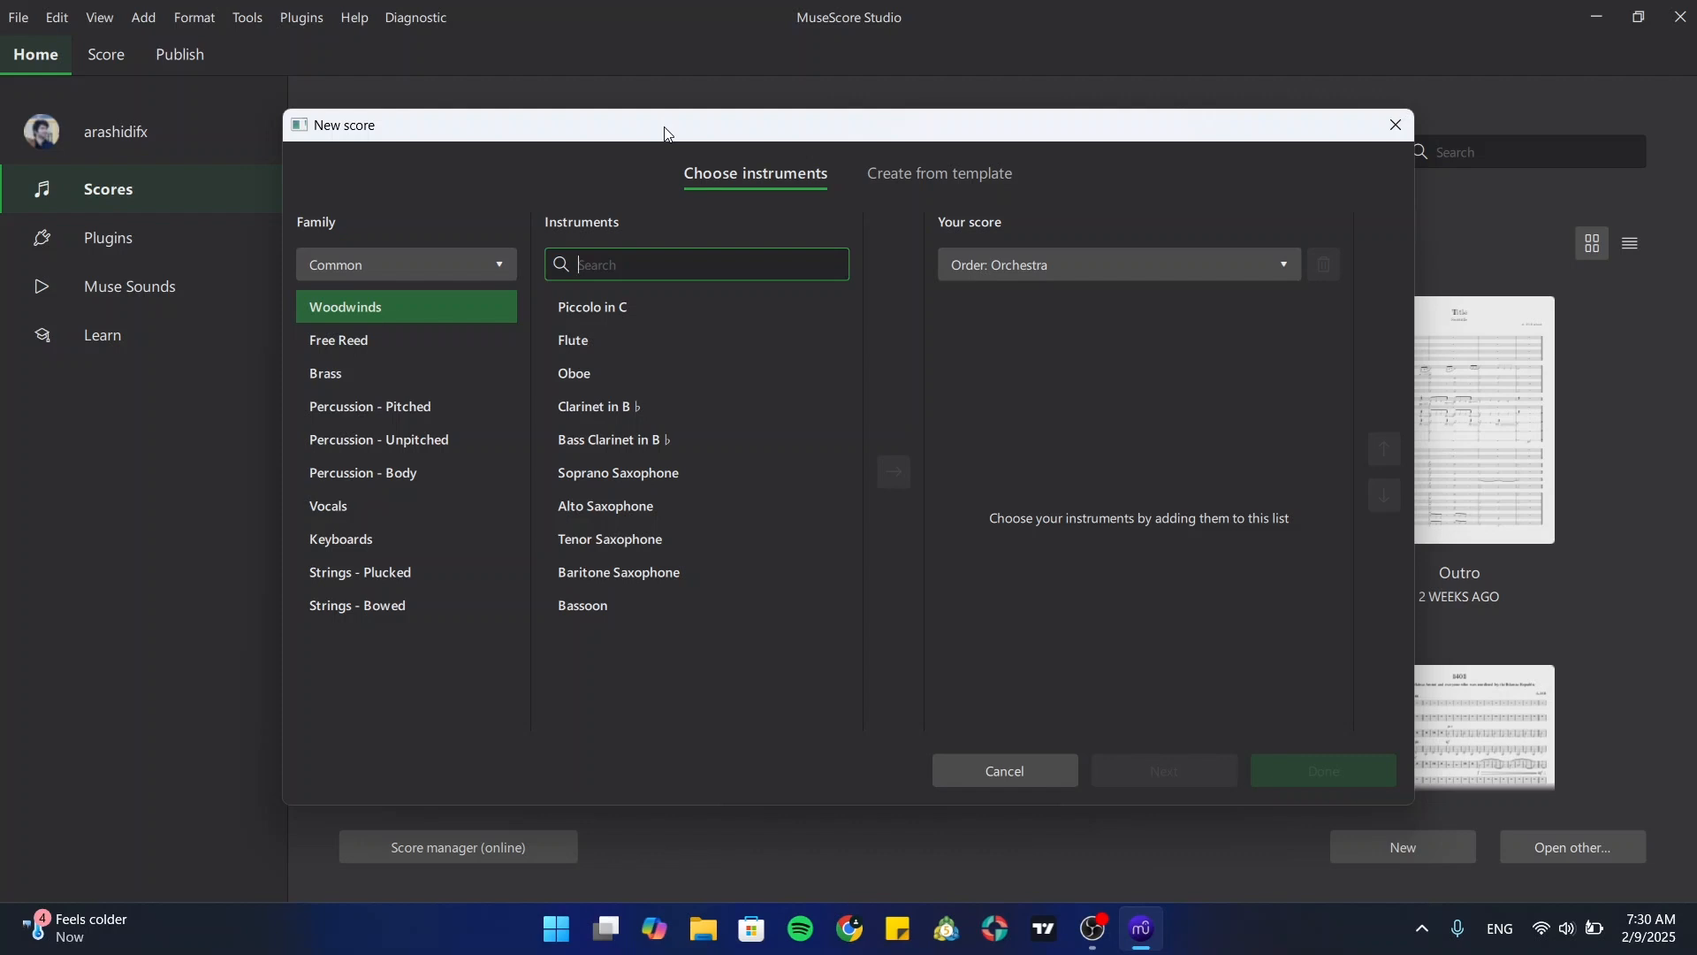
pyautogui.click(706, 177)
pyautogui.click(911, 175)
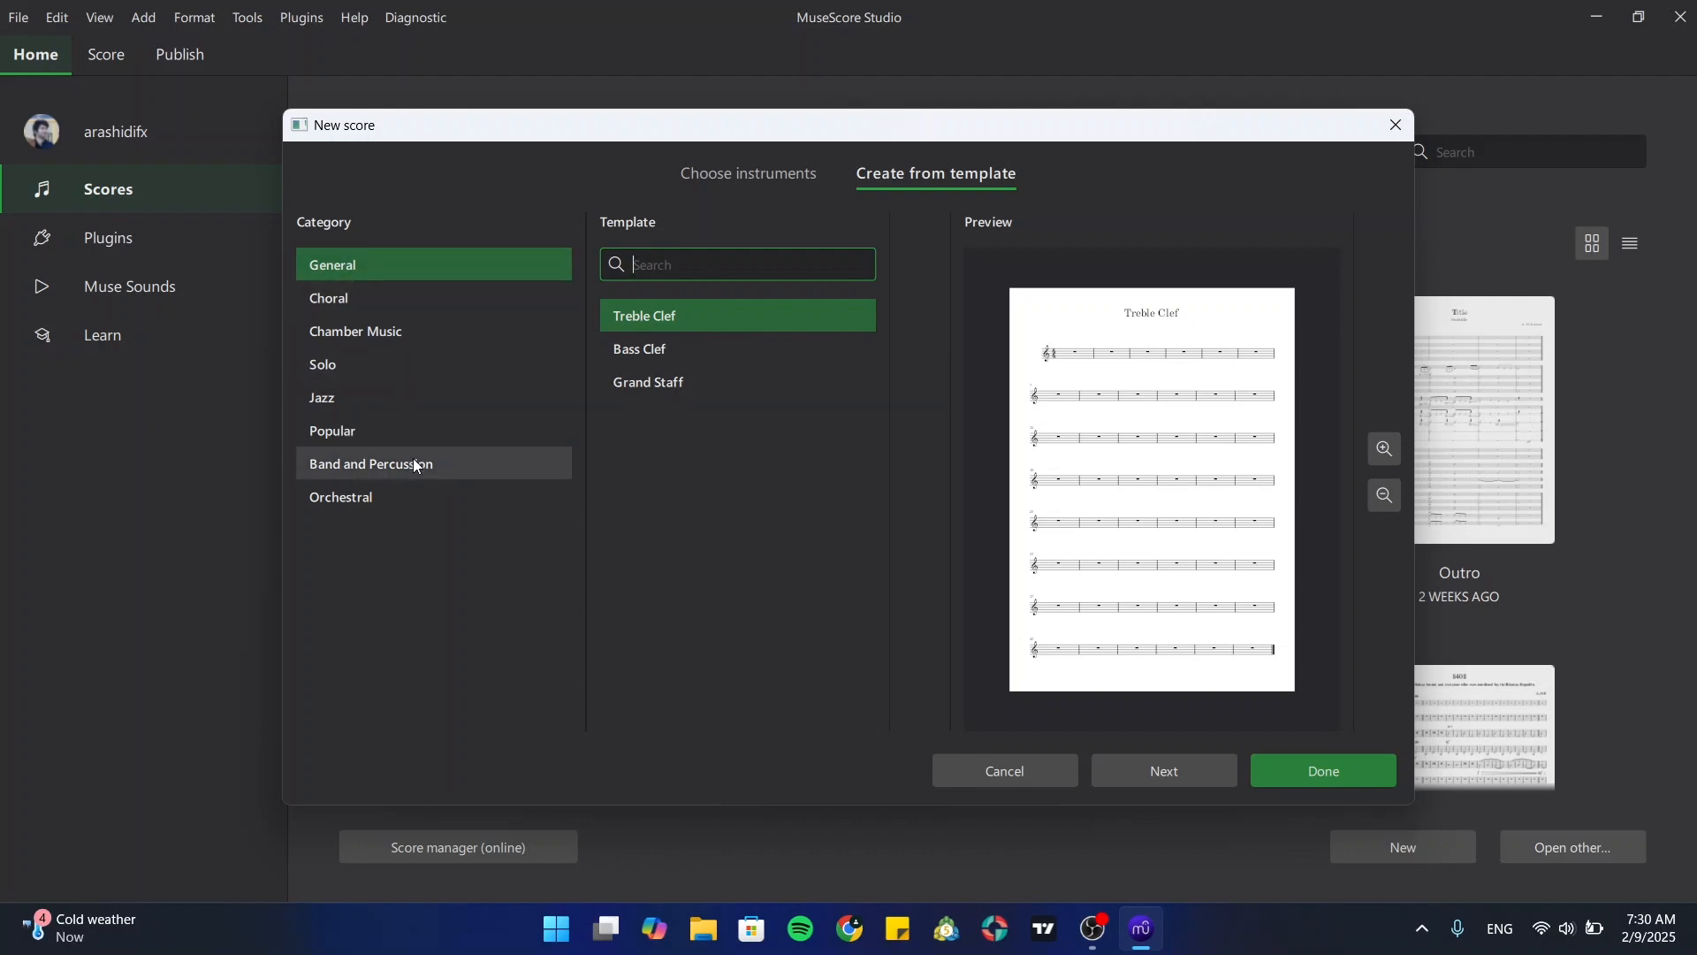
pyautogui.click(755, 173)
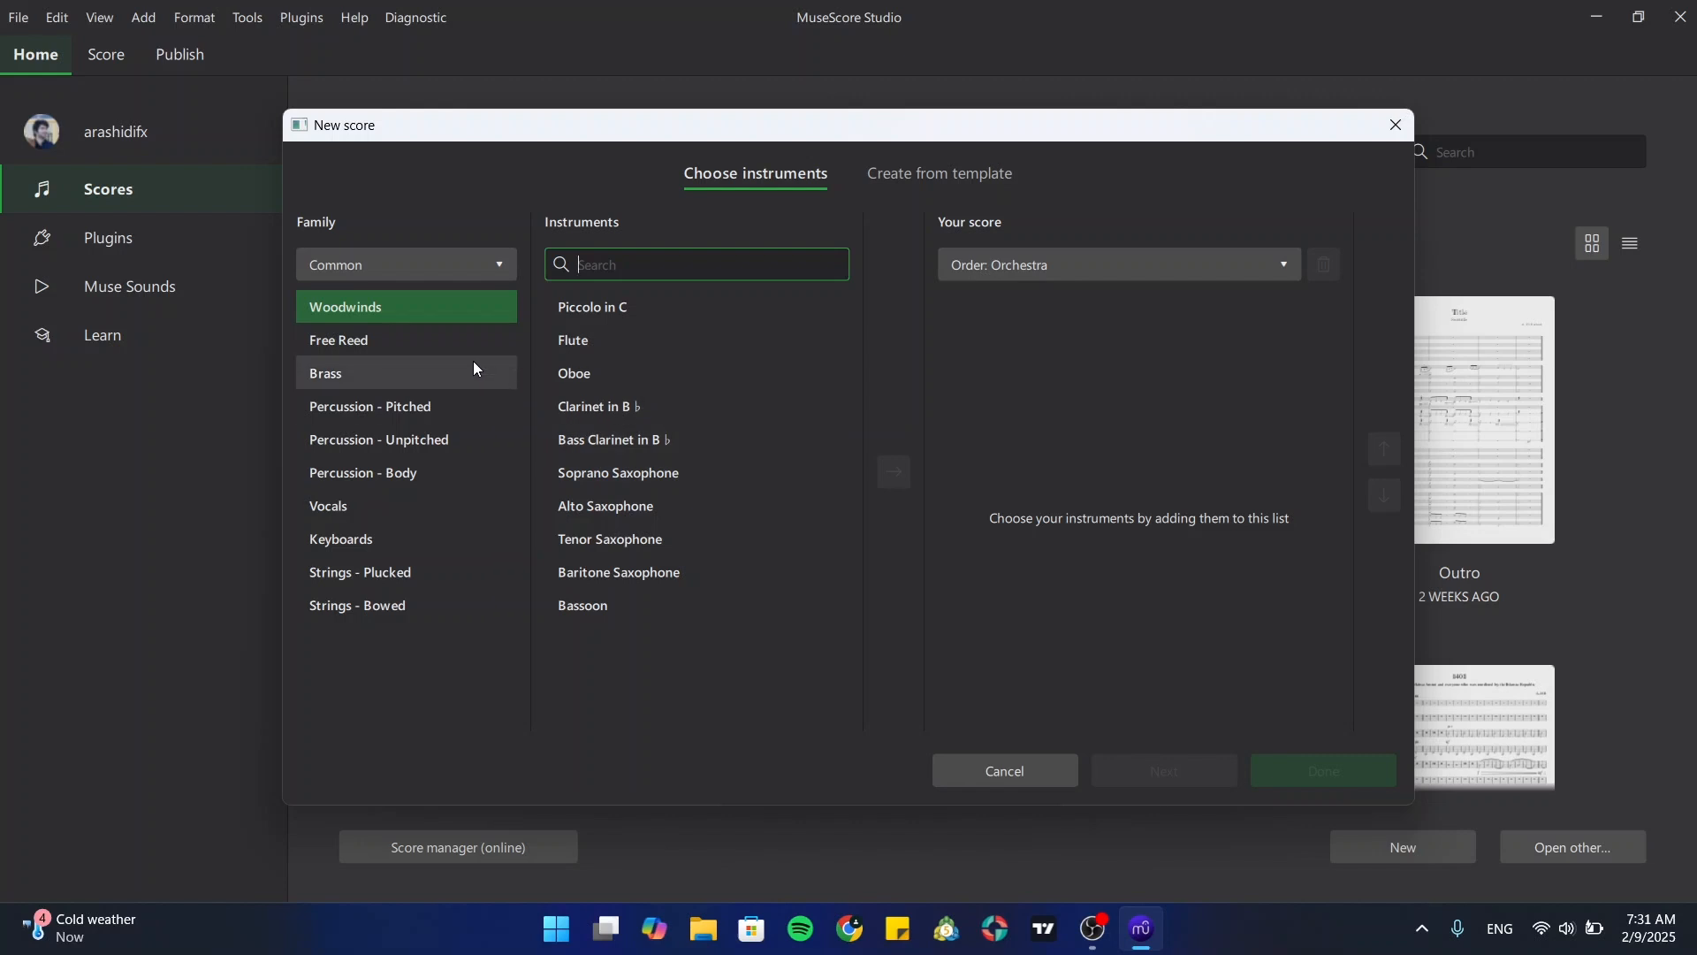
# Step: Add the woodwinds Flute and Clarinet in B♭ to the new score's instrument list
pyautogui.click(563, 335)
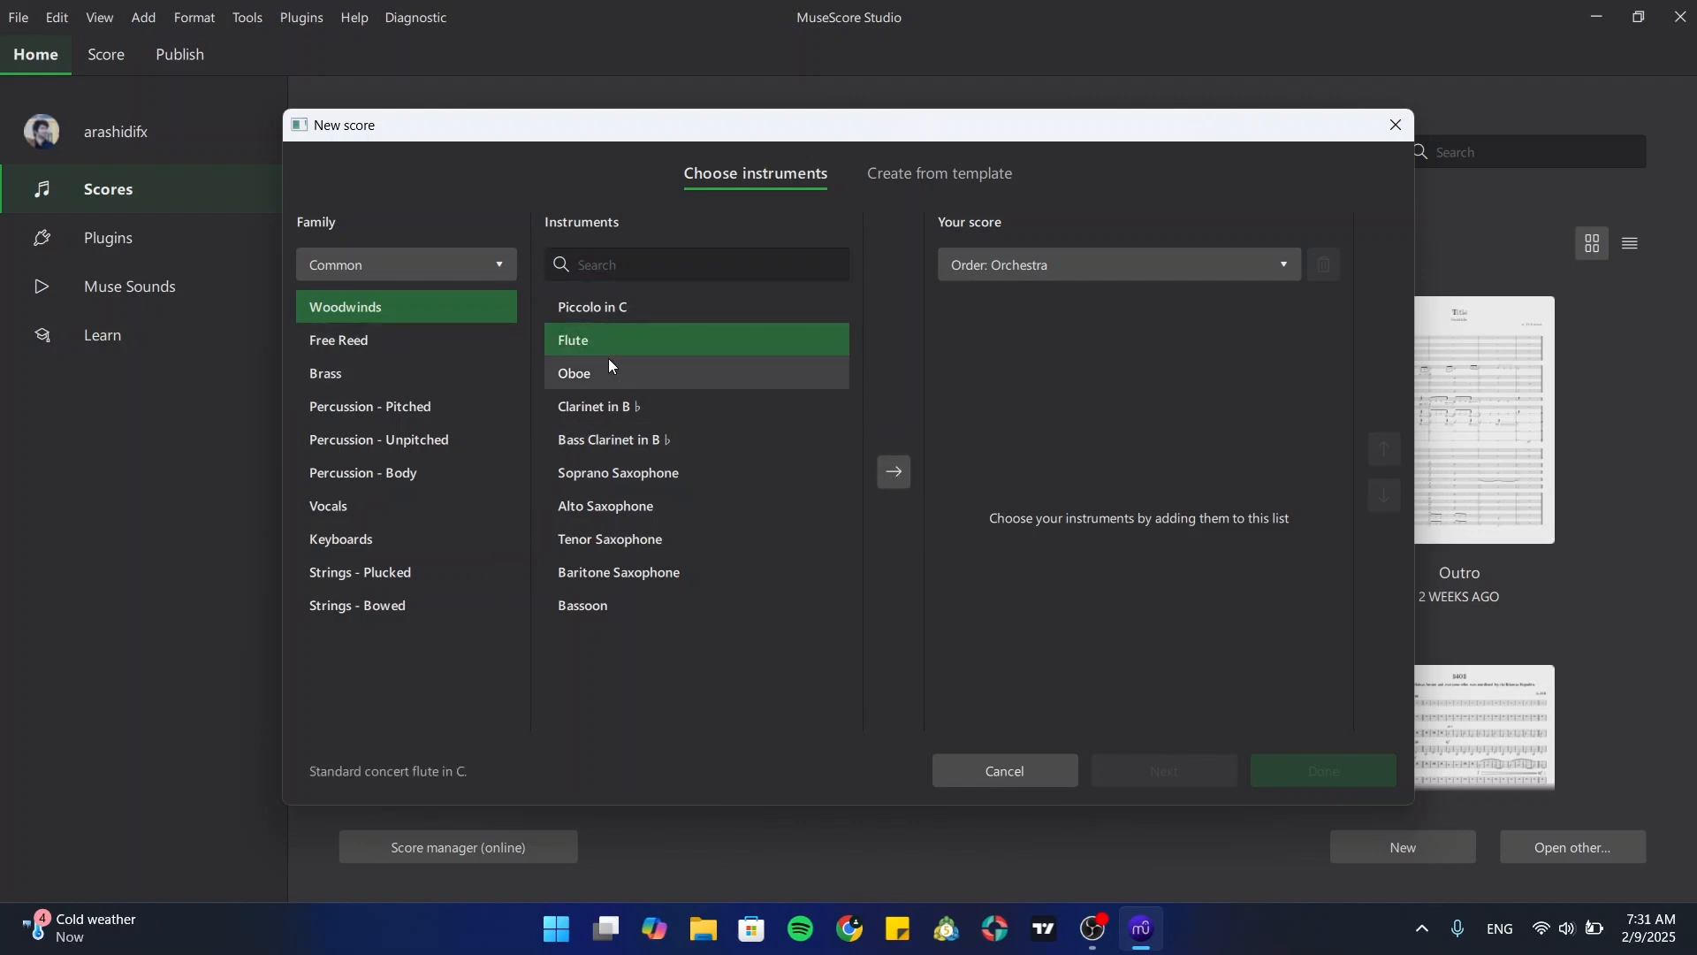
pyautogui.click(896, 474)
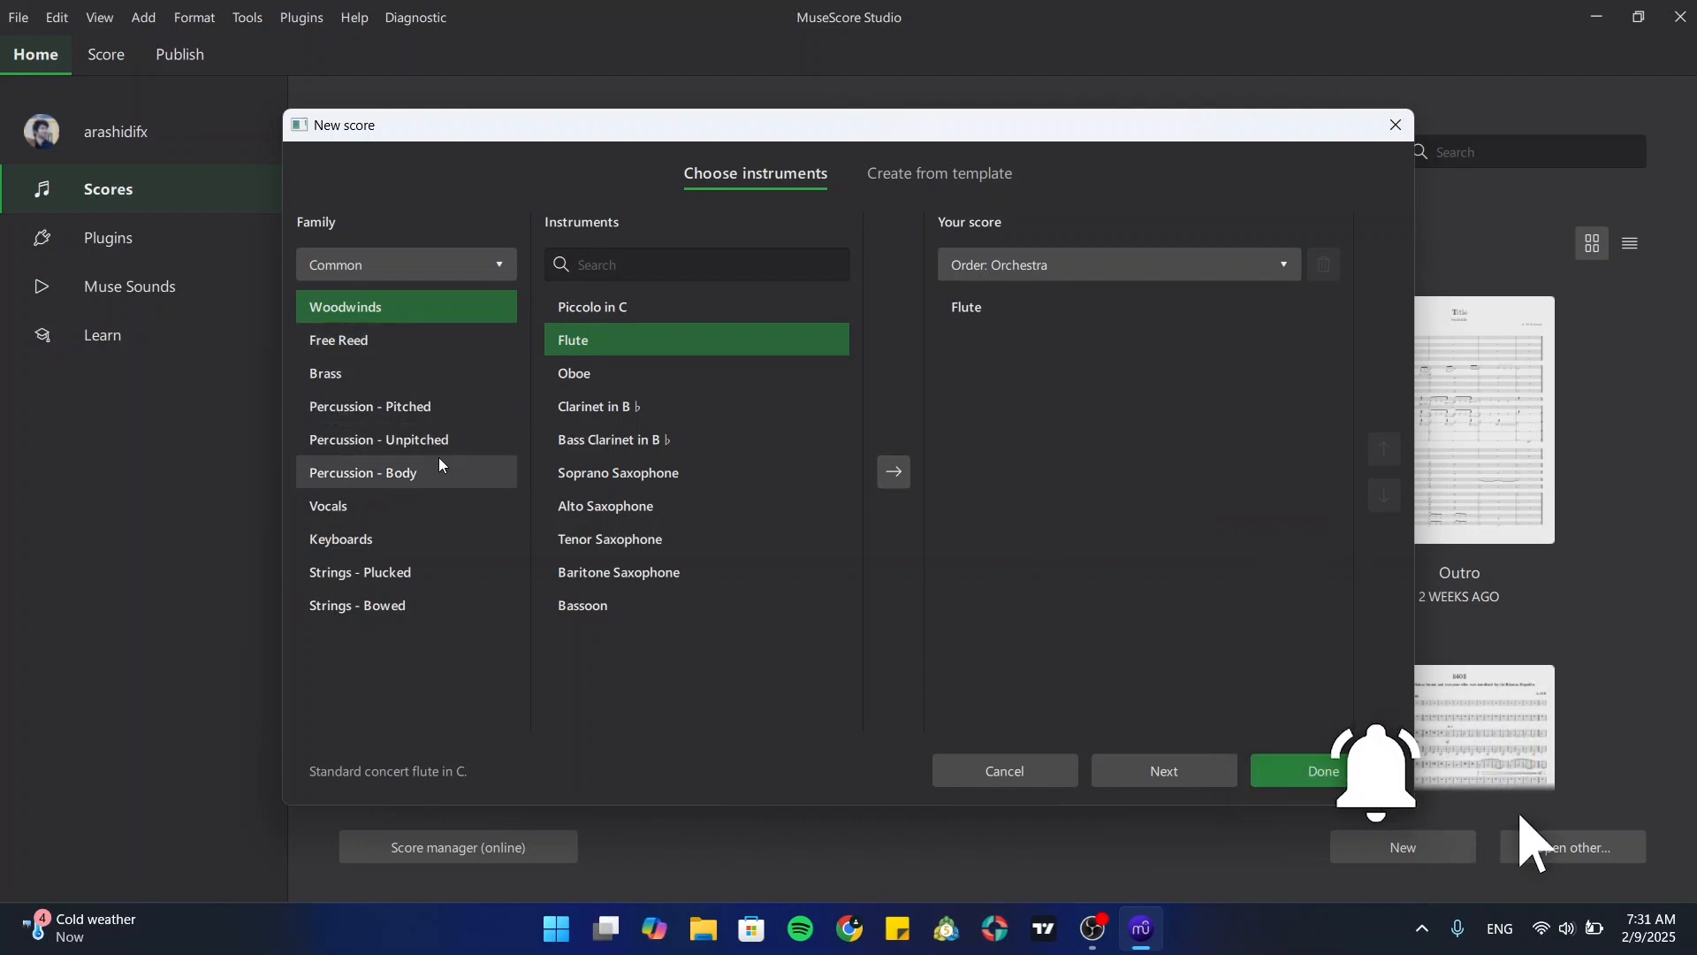
pyautogui.click(594, 408)
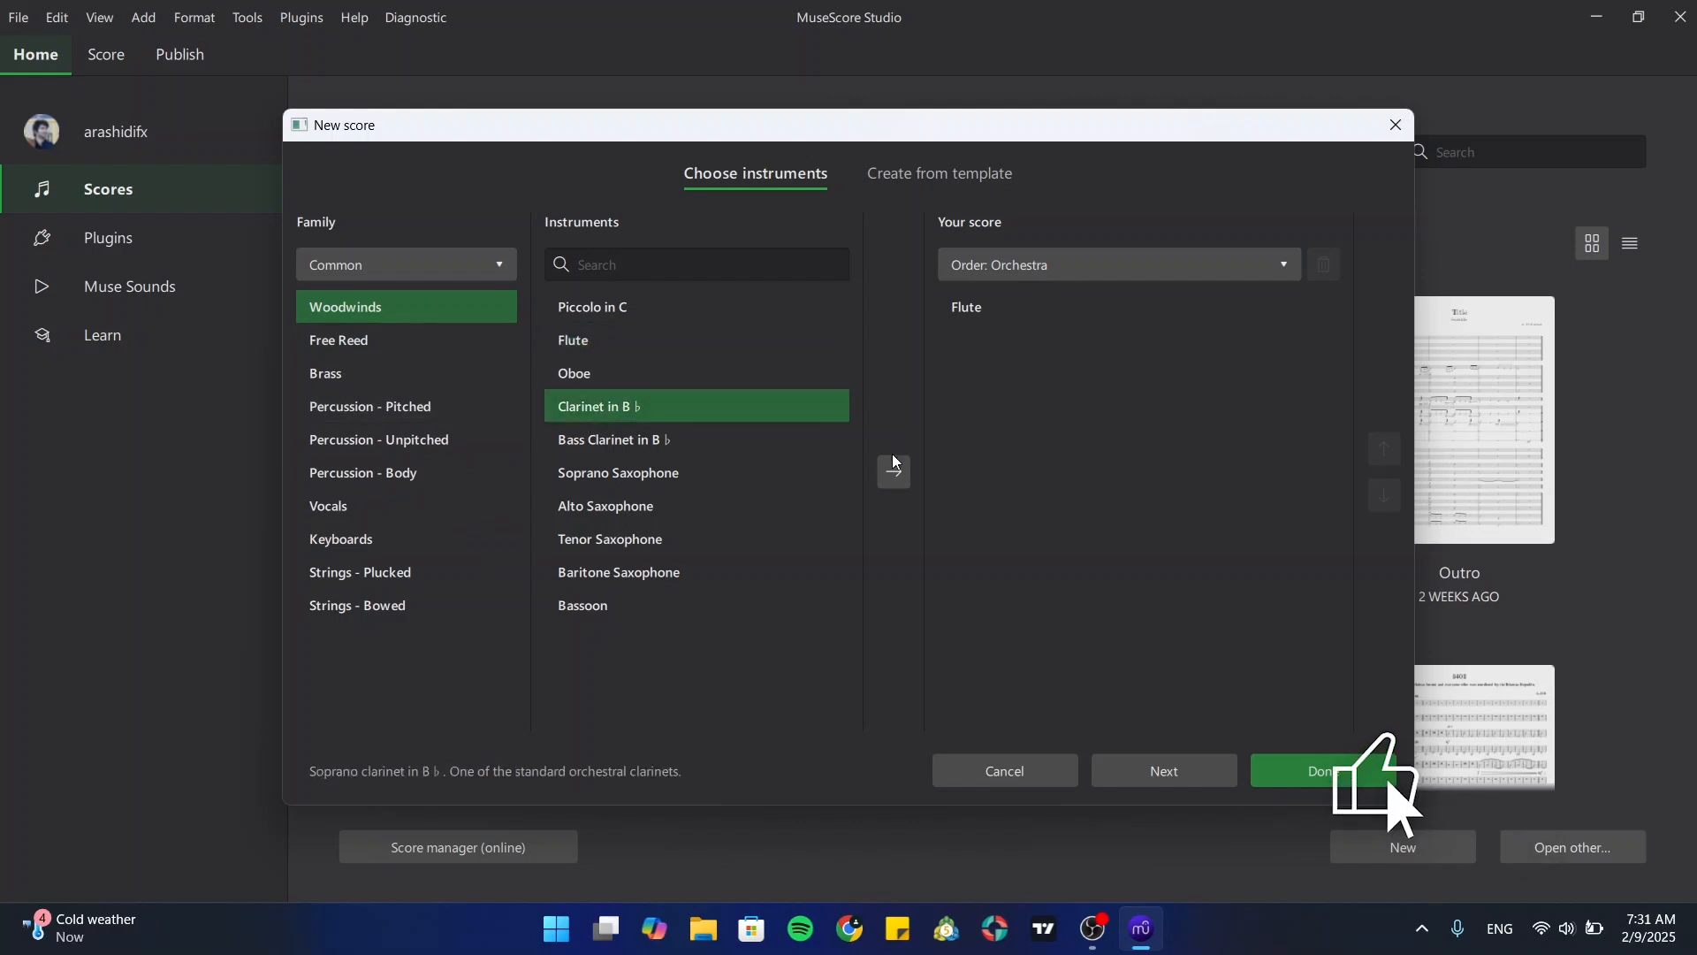
pyautogui.click(894, 468)
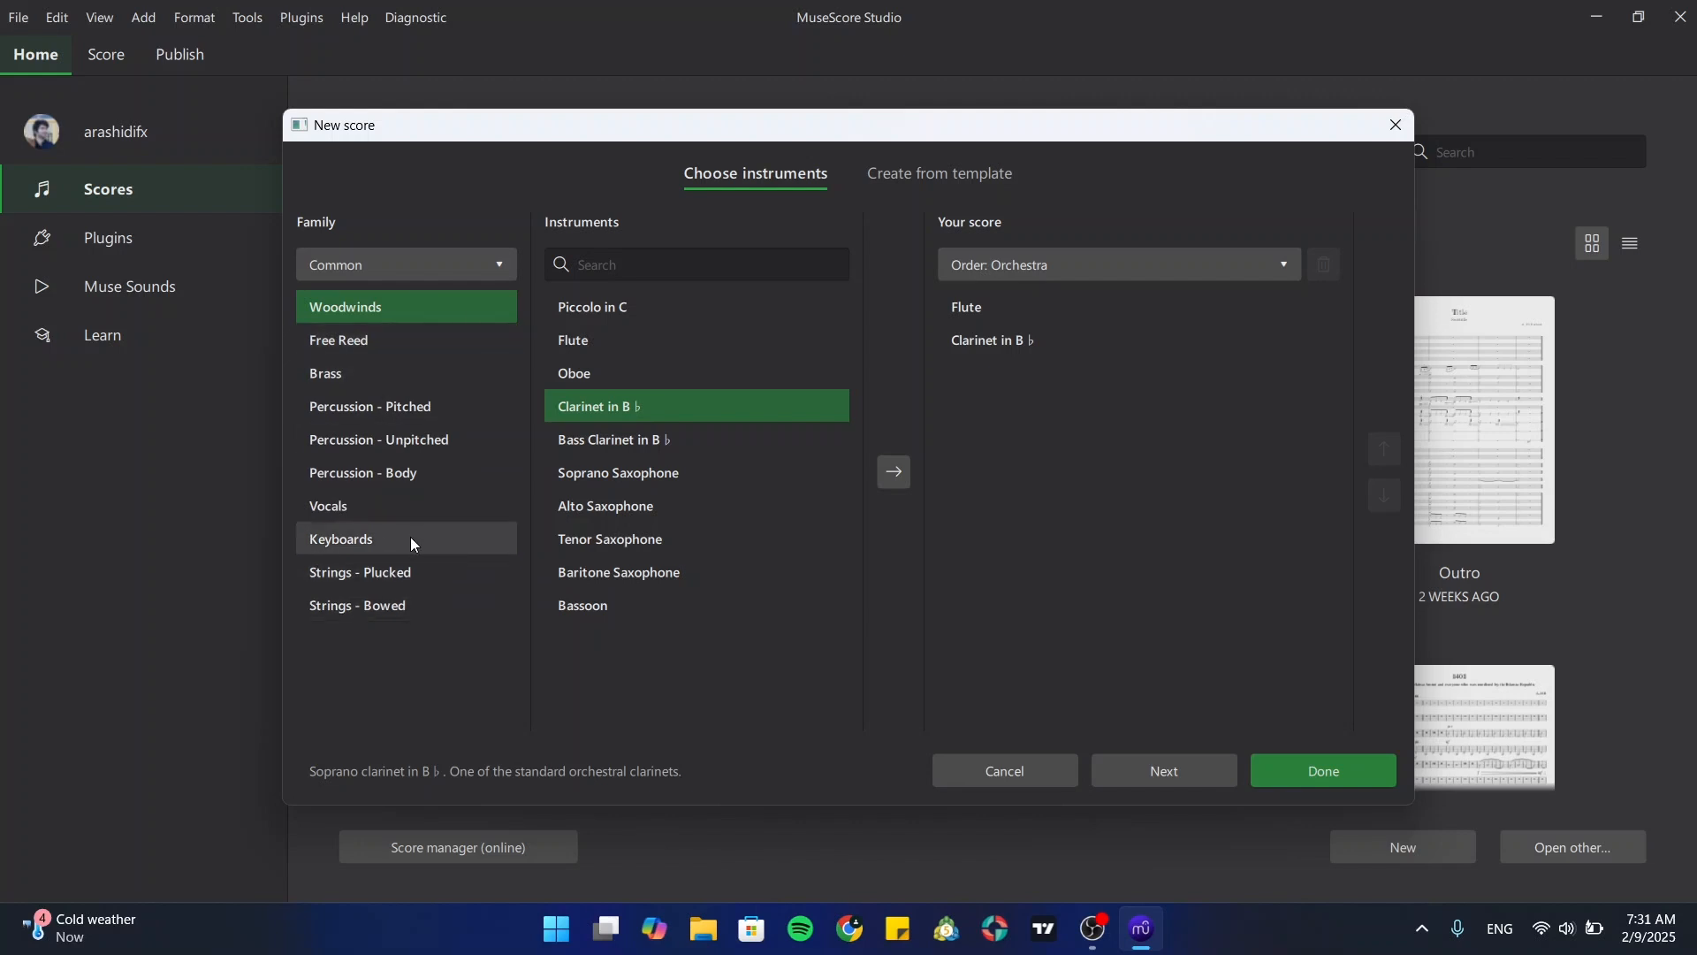
# Step: Add Classical Guitar from the plucked strings family to the score's instruments
pyautogui.click(400, 572)
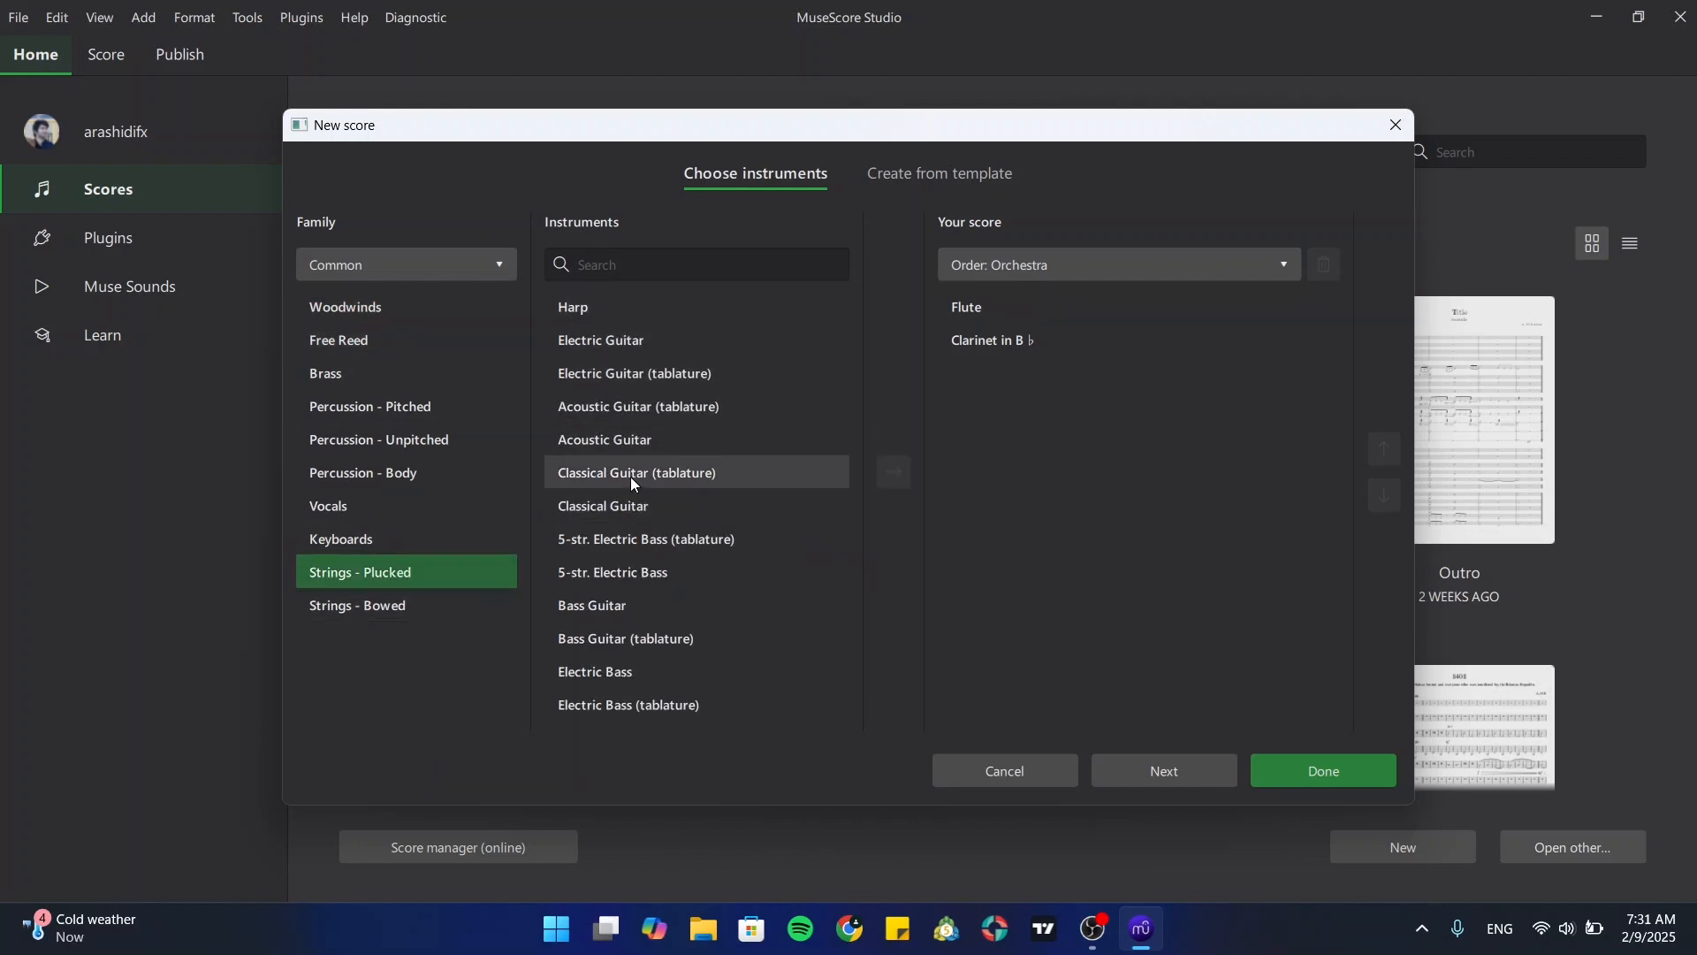
pyautogui.click(633, 508)
pyautogui.click(893, 471)
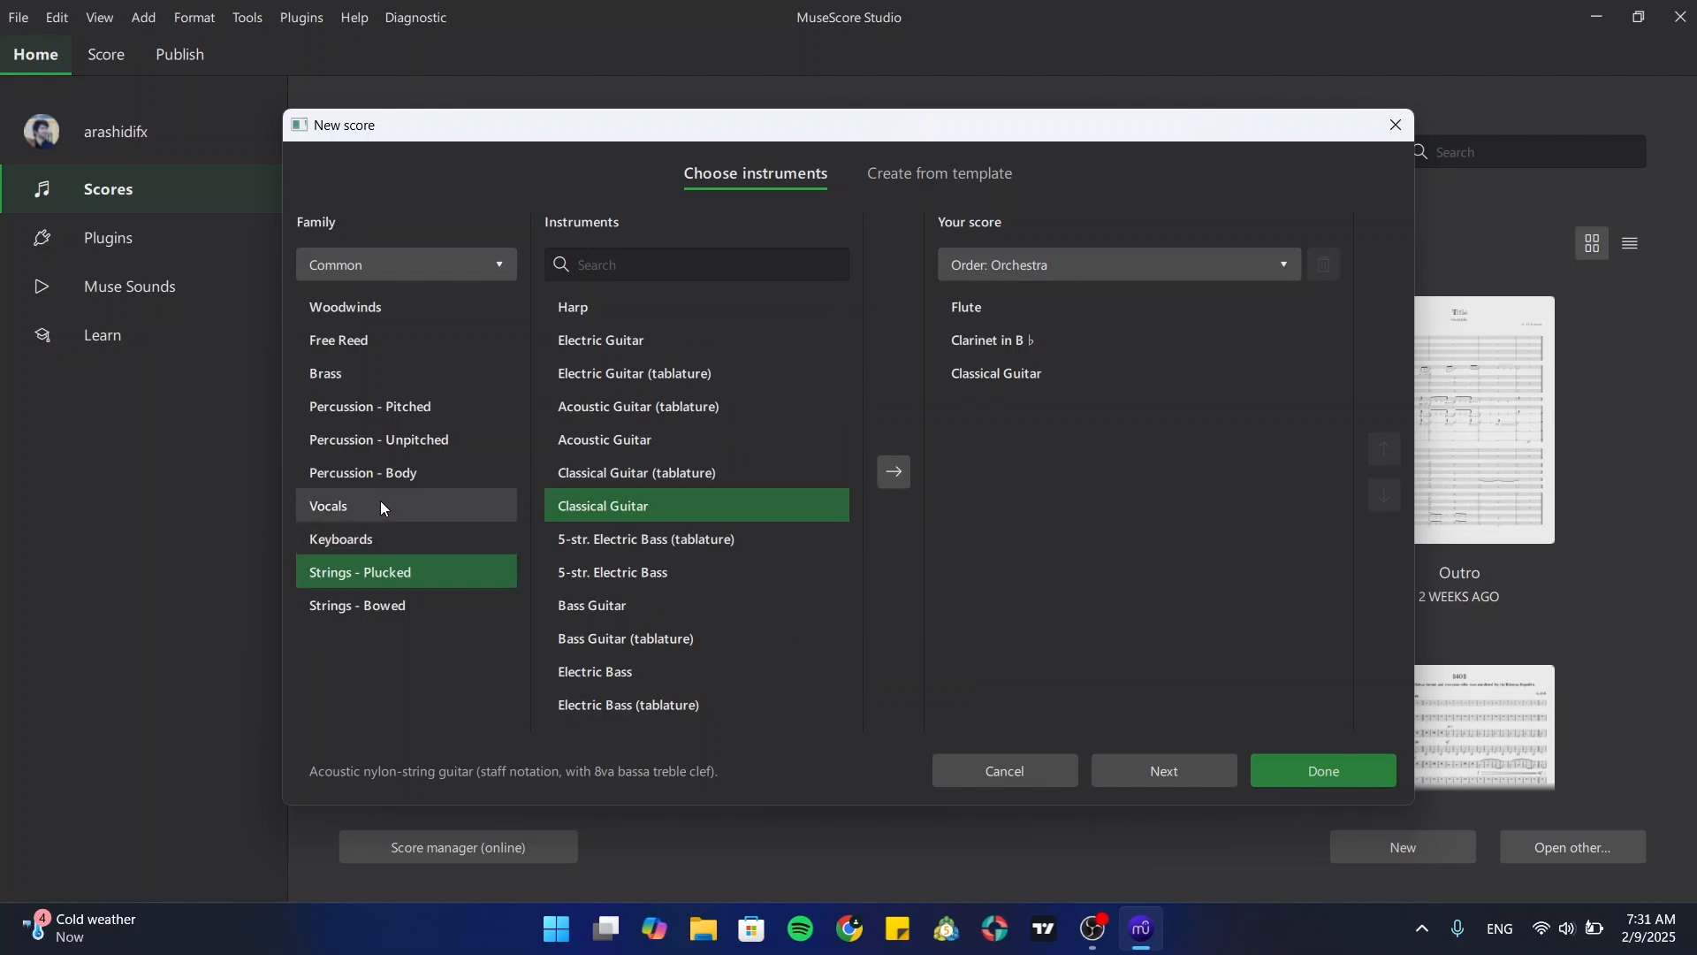
# Step: Add Large Drum Kit from the unpitched percussion family to the score's instruments
pyautogui.click(385, 407)
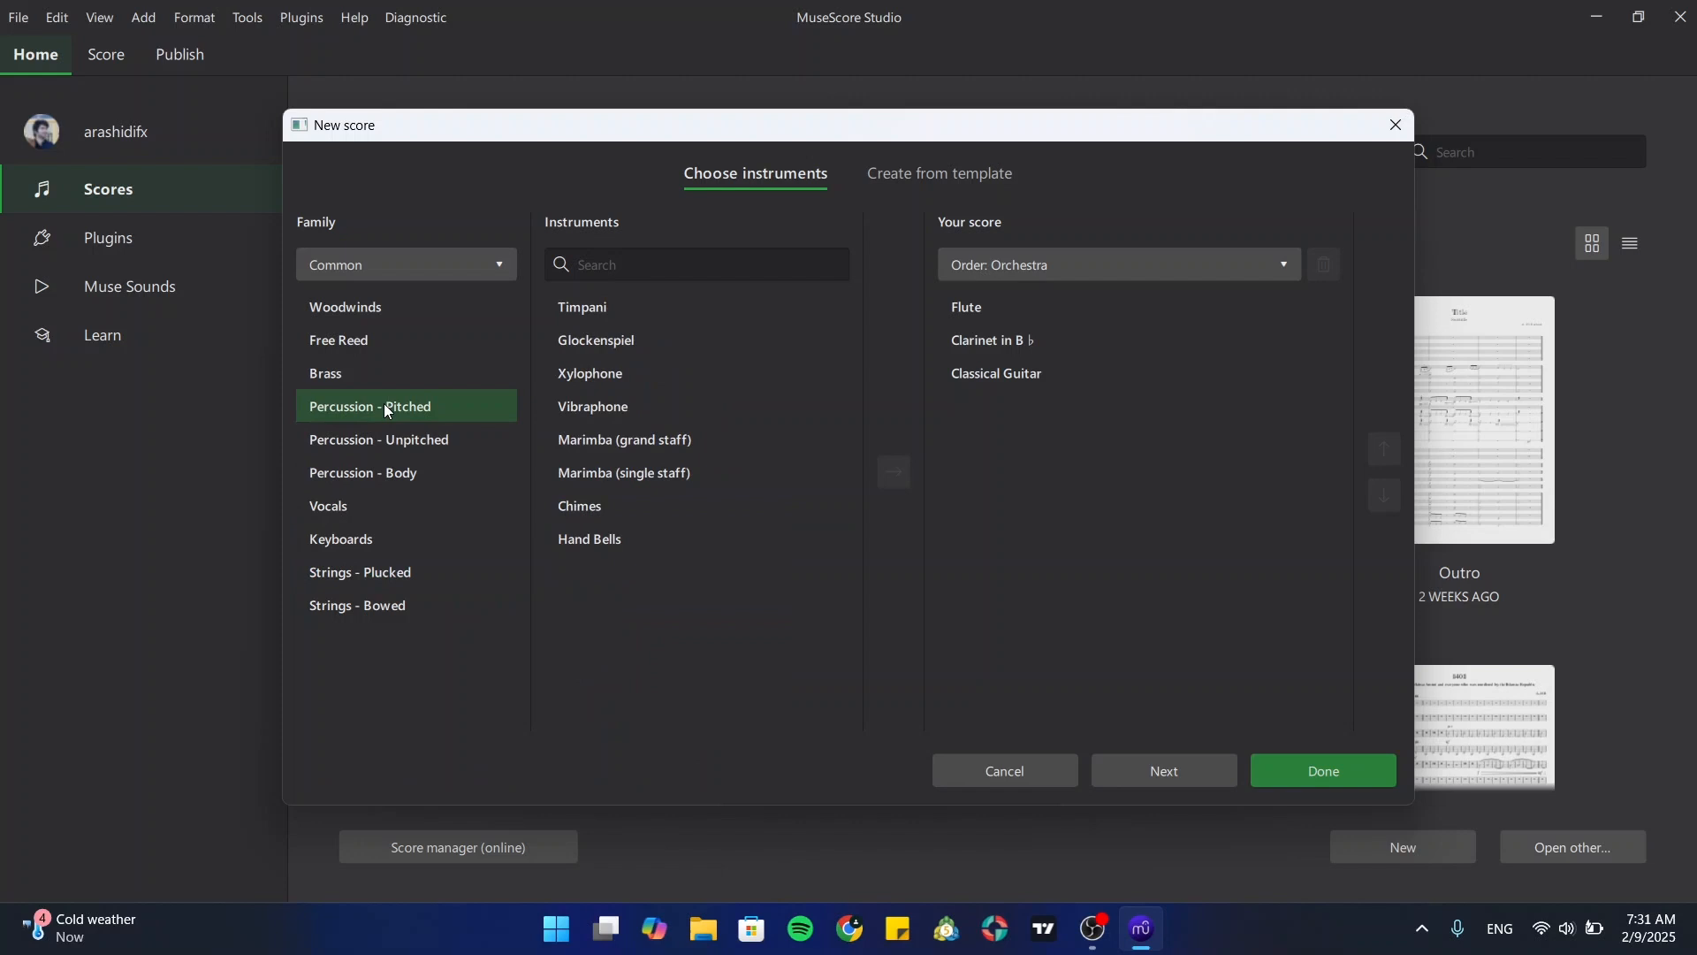
pyautogui.click(442, 442)
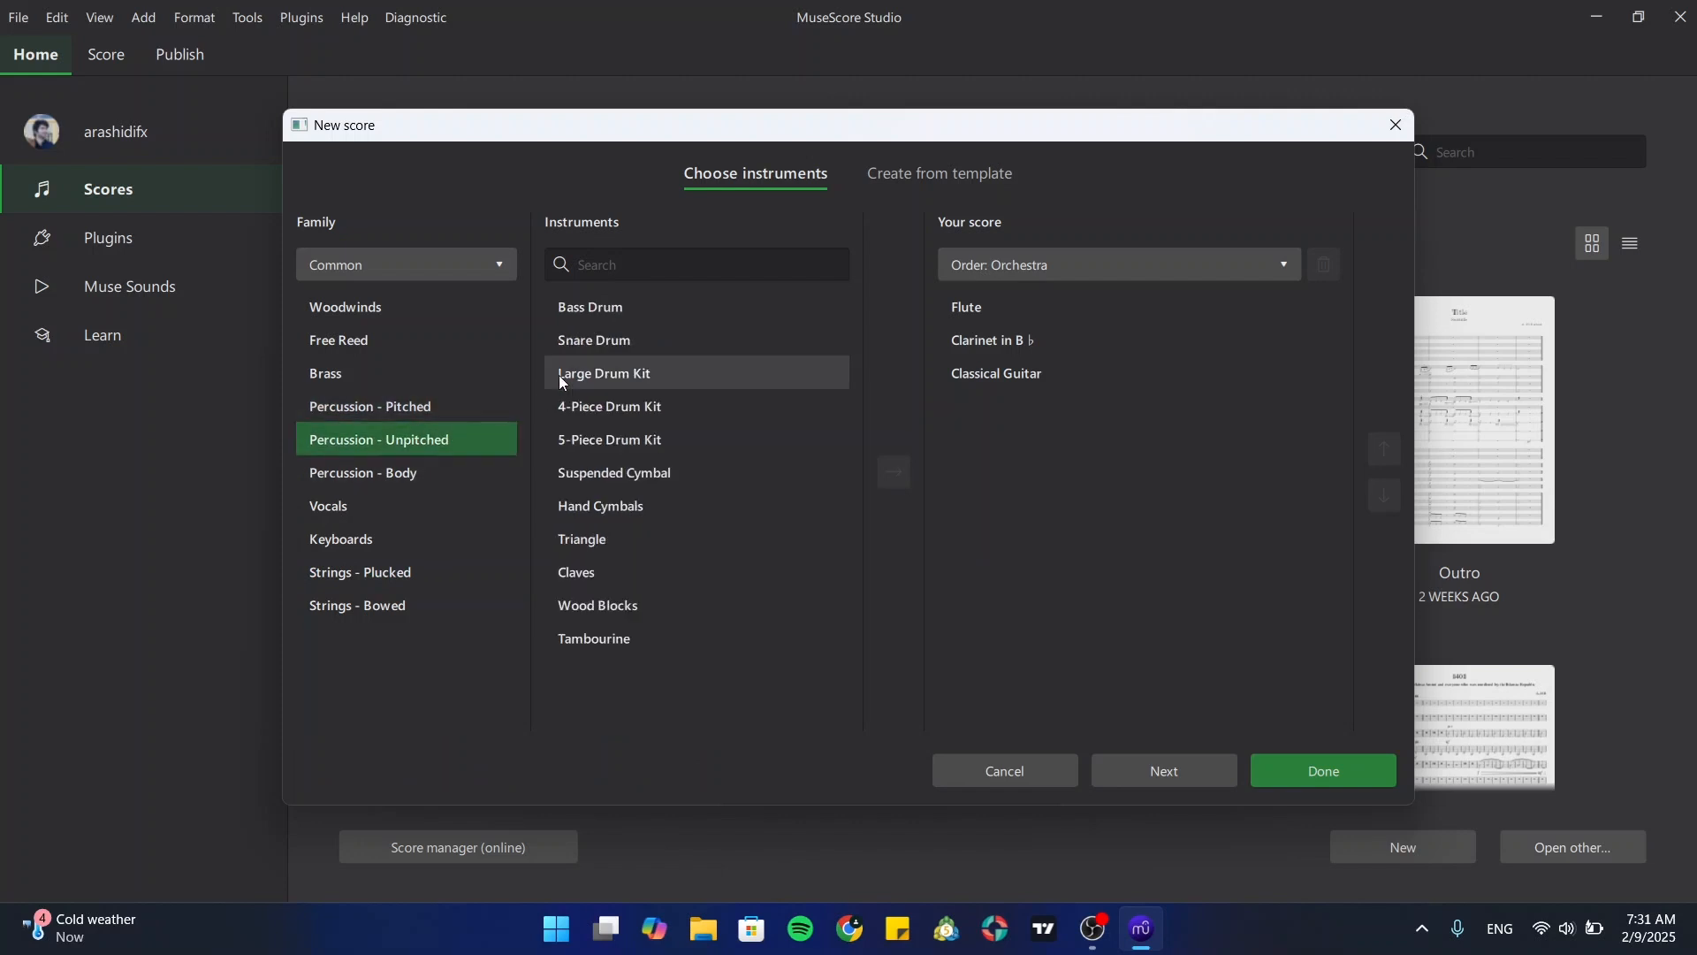
pyautogui.click(616, 380)
pyautogui.click(888, 477)
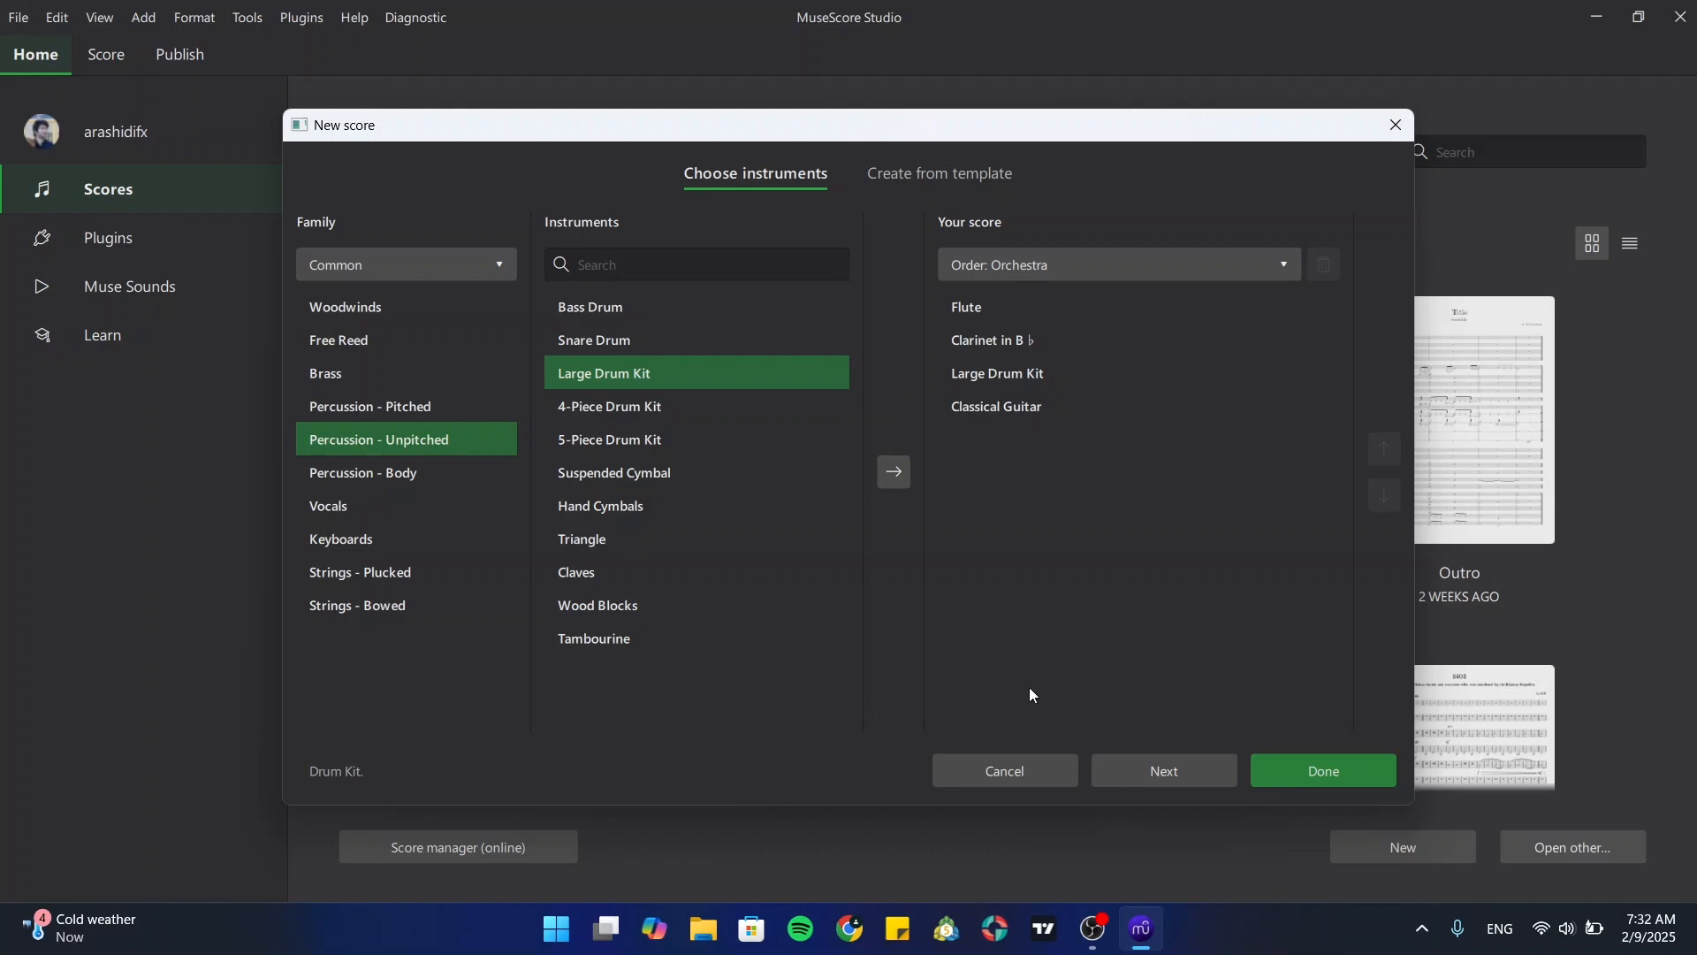
# Step: Proceed to the additional score information and set the key signature to A major
pyautogui.click(1159, 771)
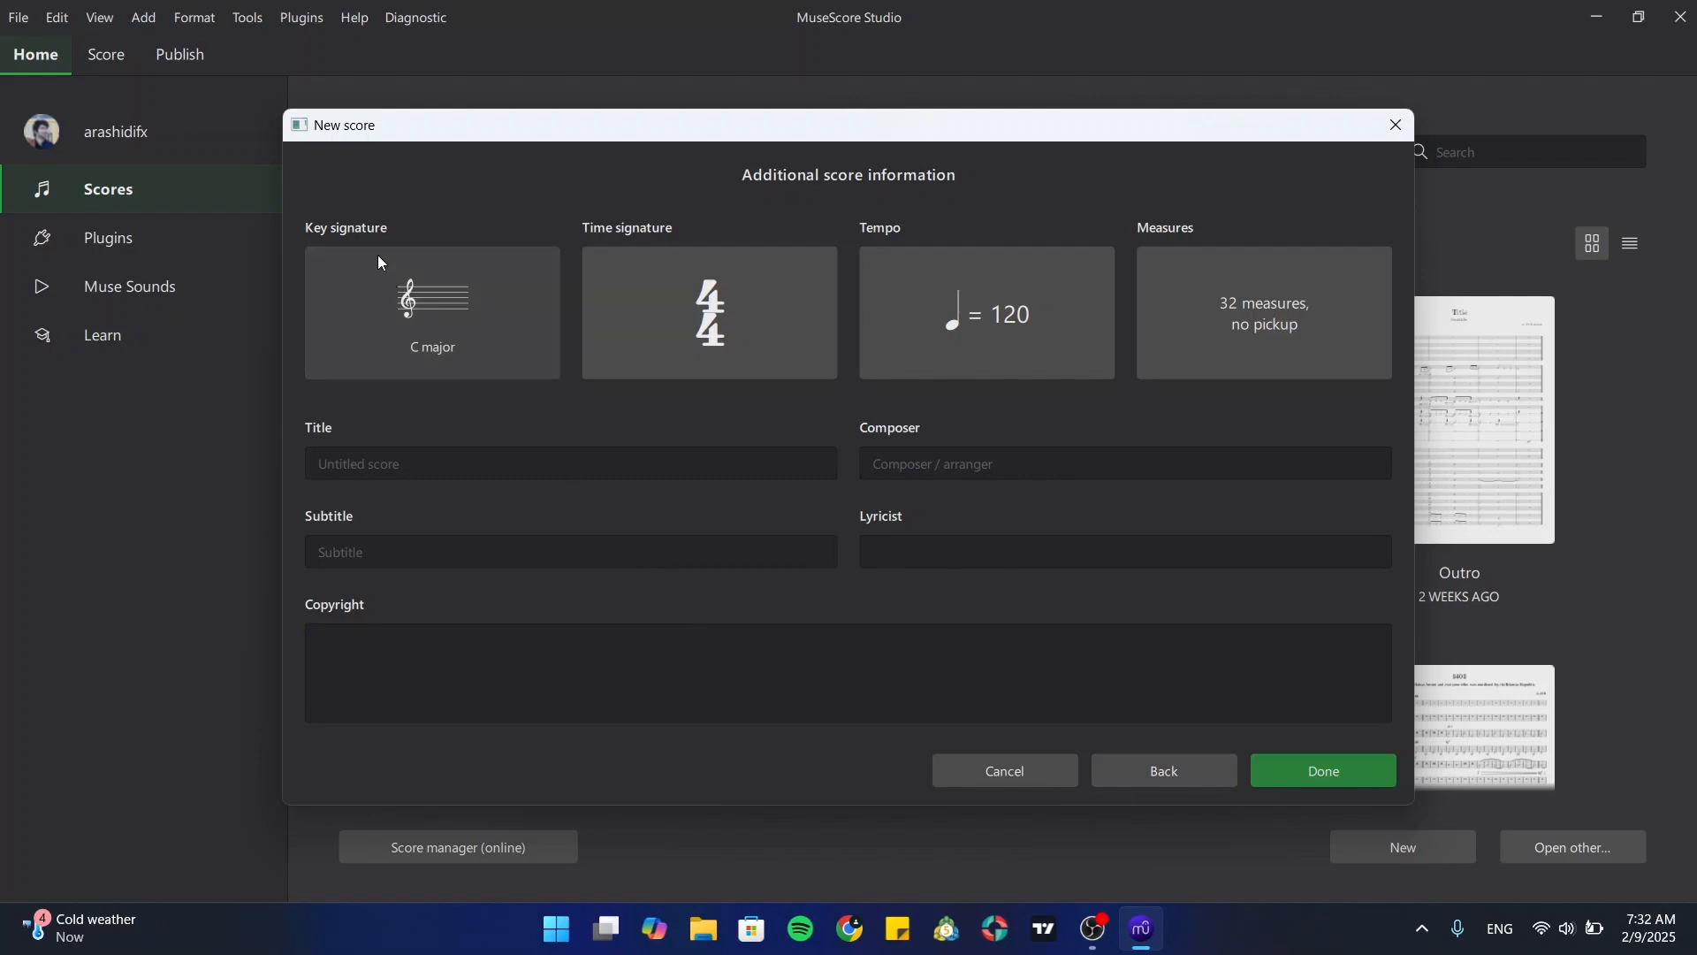
pyautogui.click(416, 295)
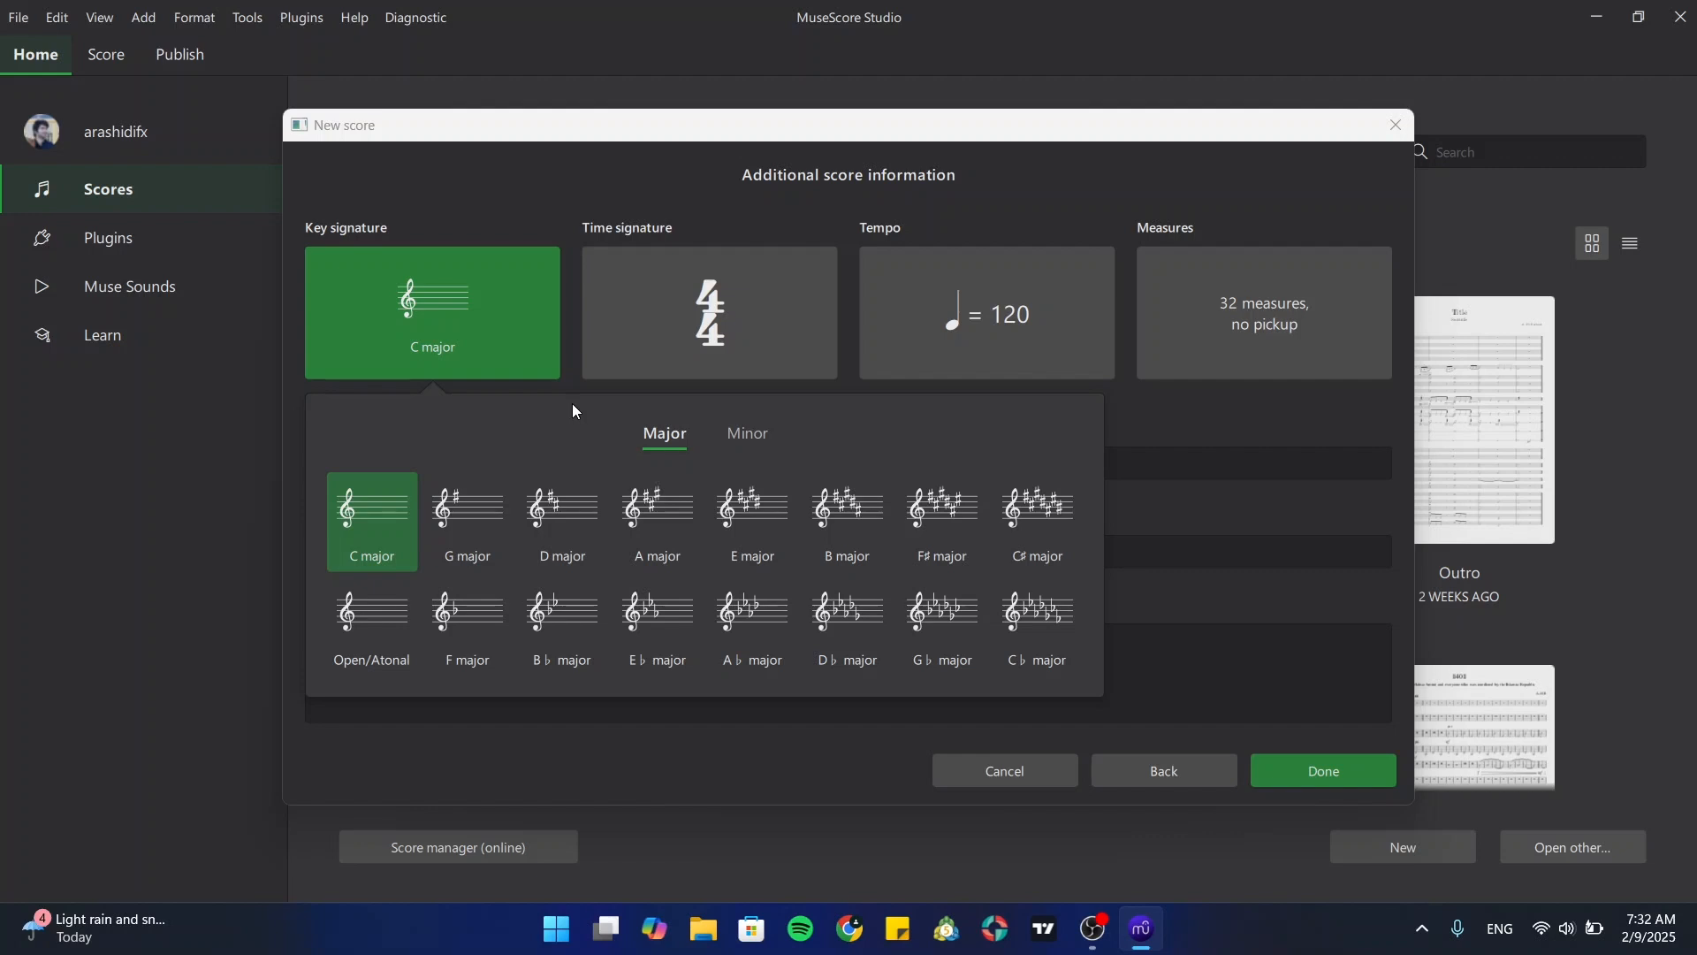
pyautogui.click(665, 514)
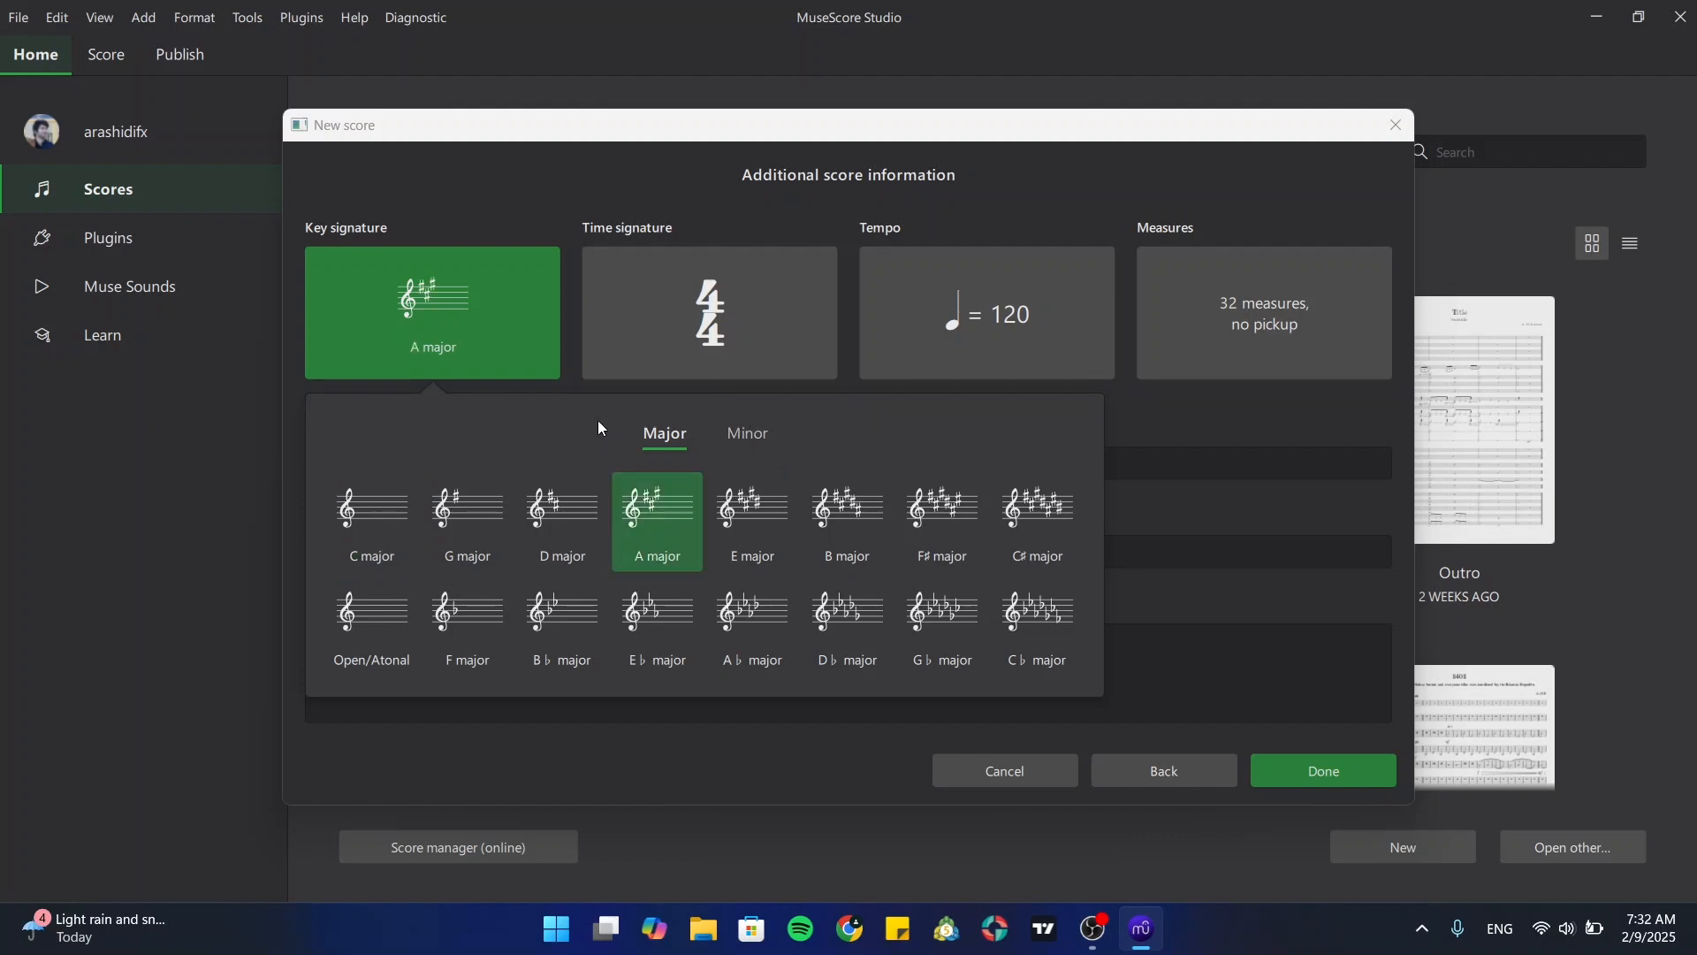
# Step: Set the new score's time signature to 3/4
pyautogui.click(661, 309)
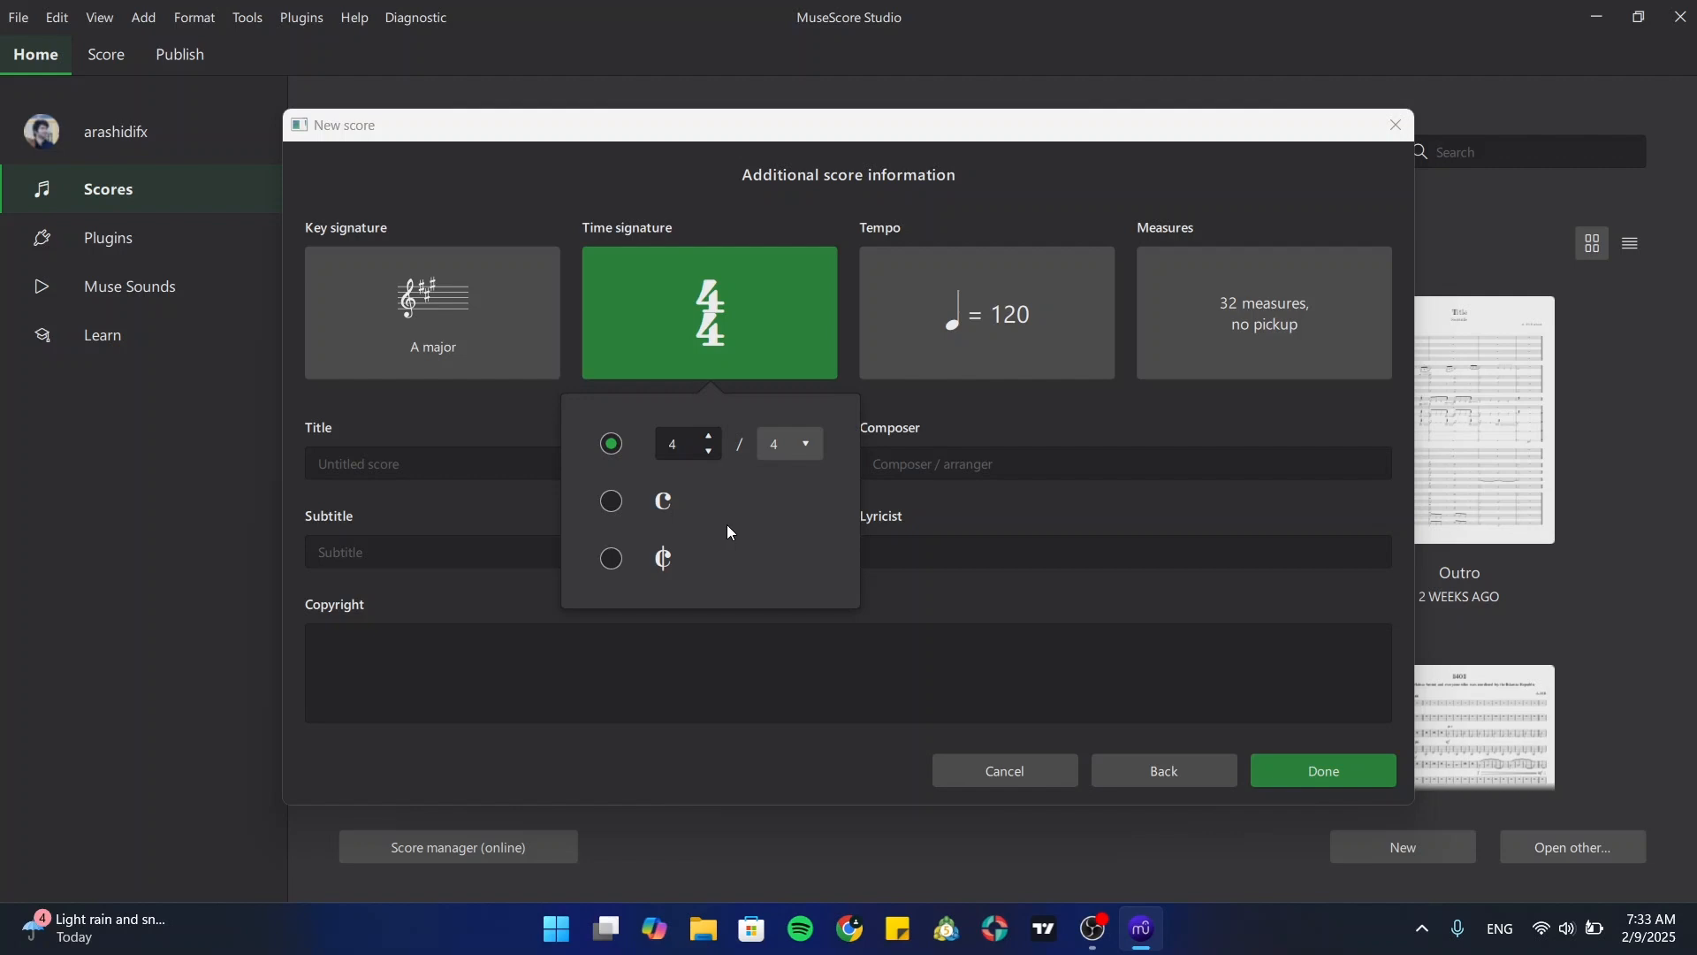
pyautogui.click(710, 451)
pyautogui.click(965, 421)
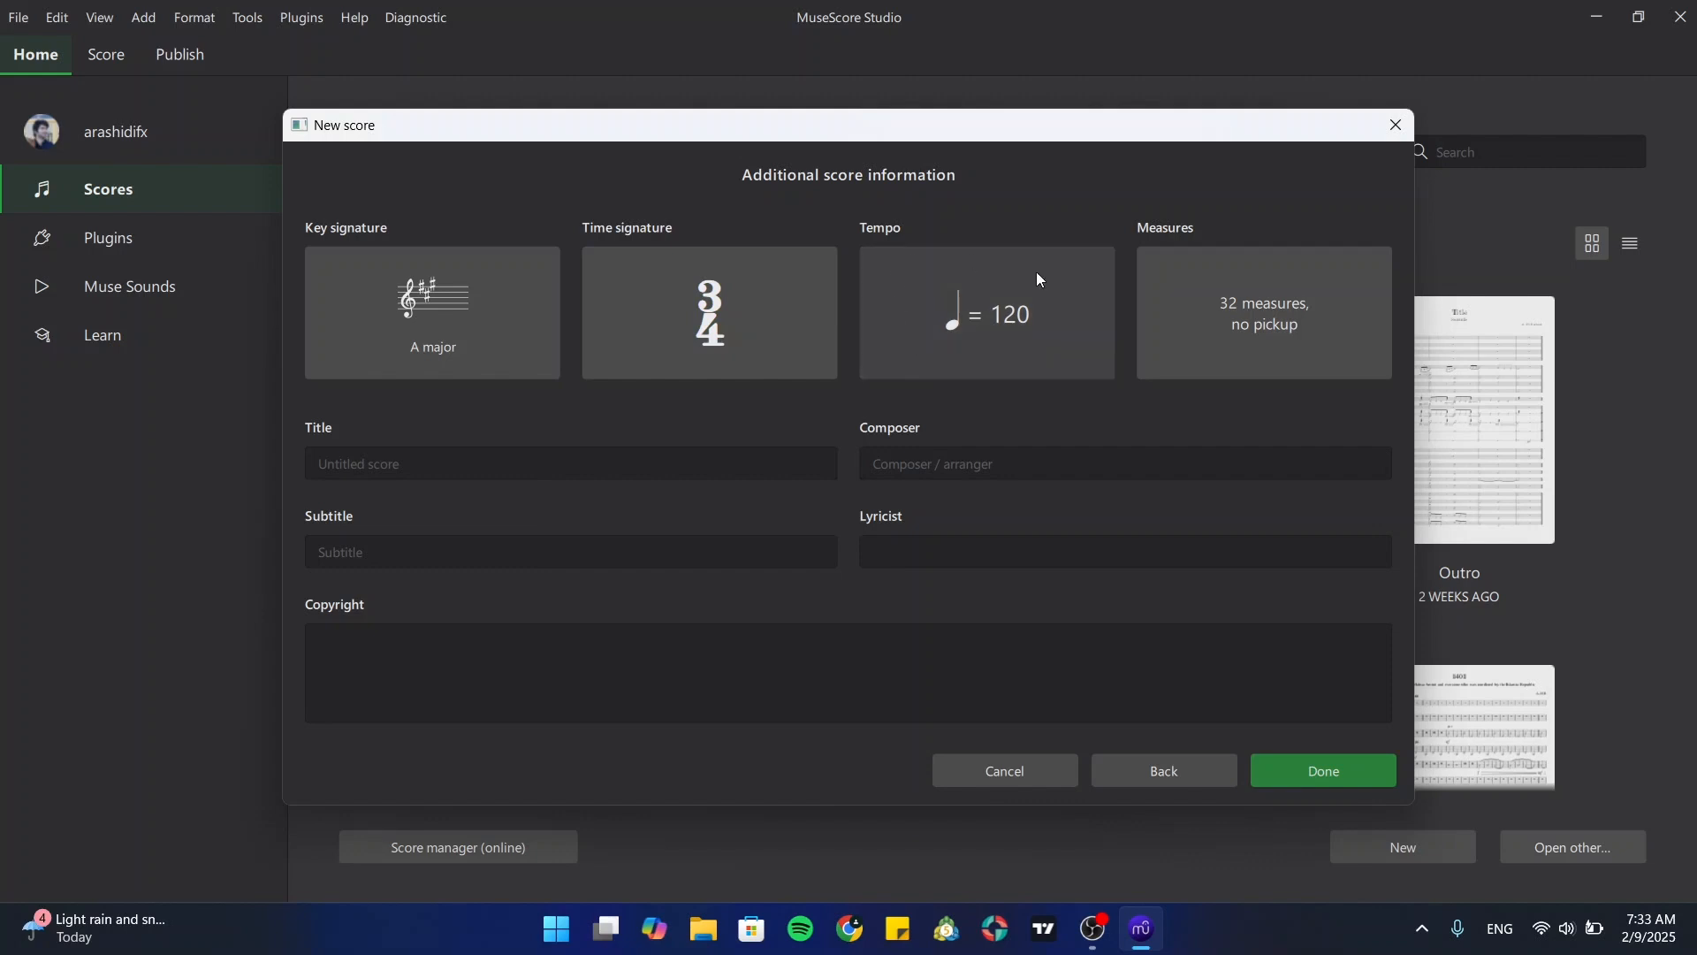
# Step: Show a tempo marking on the score and set it to quarter note = 60
pyautogui.click(1021, 318)
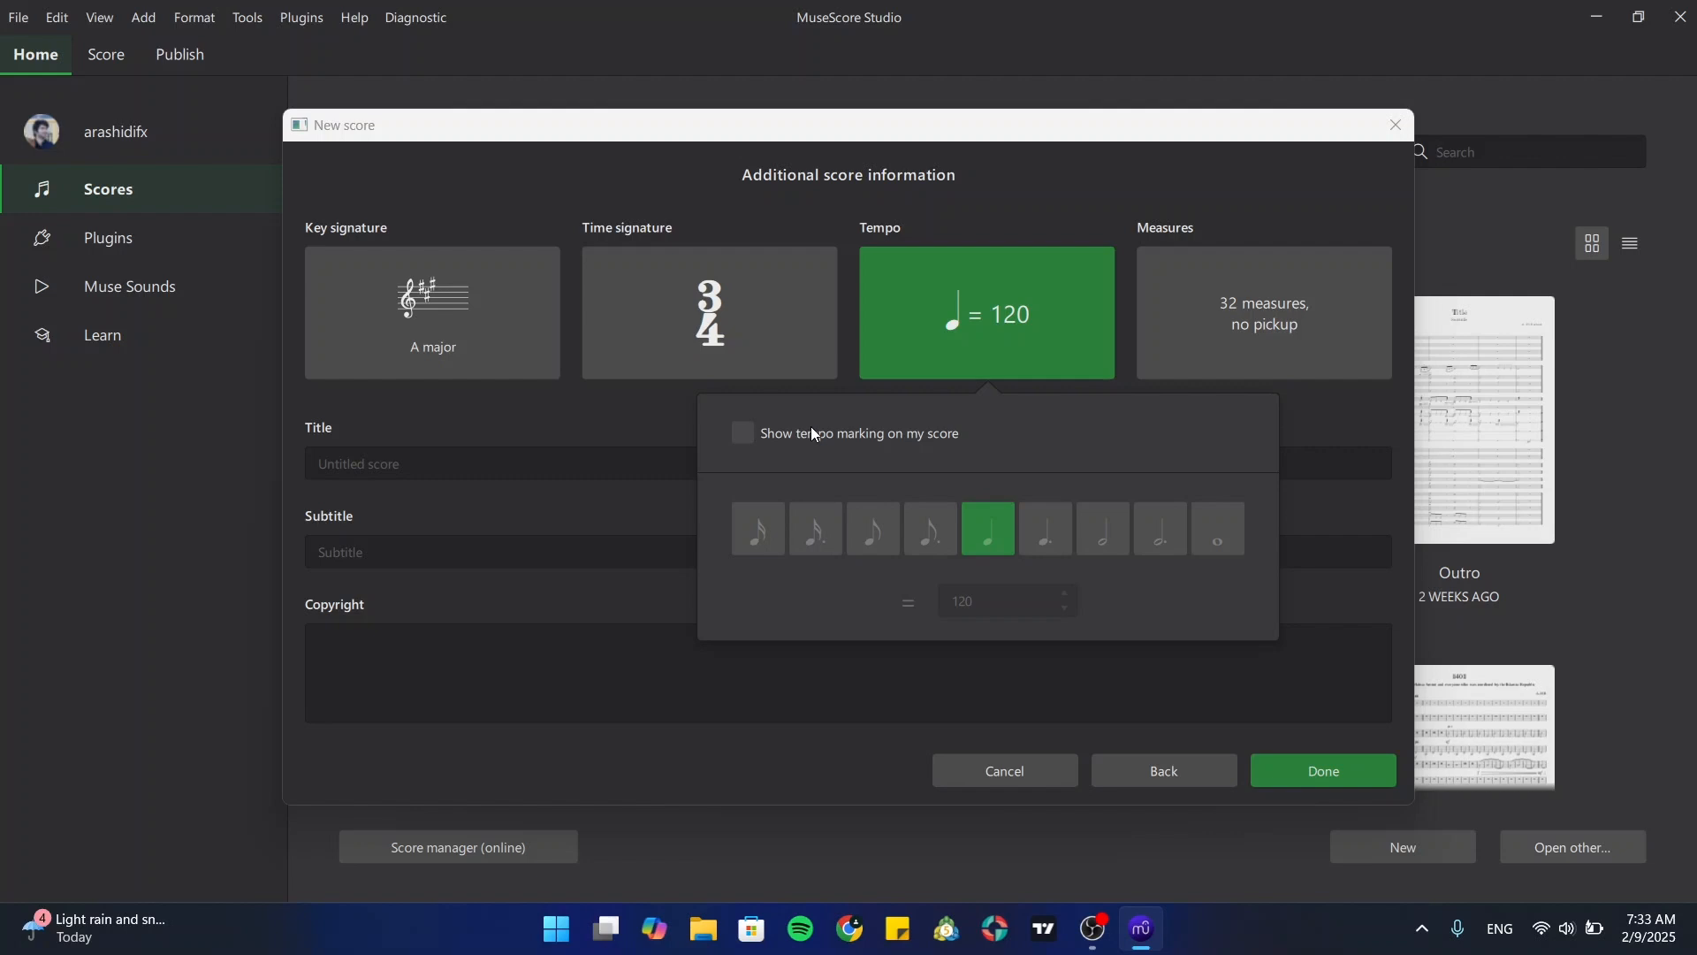
pyautogui.click(743, 433)
pyautogui.doubleClick(1022, 604)
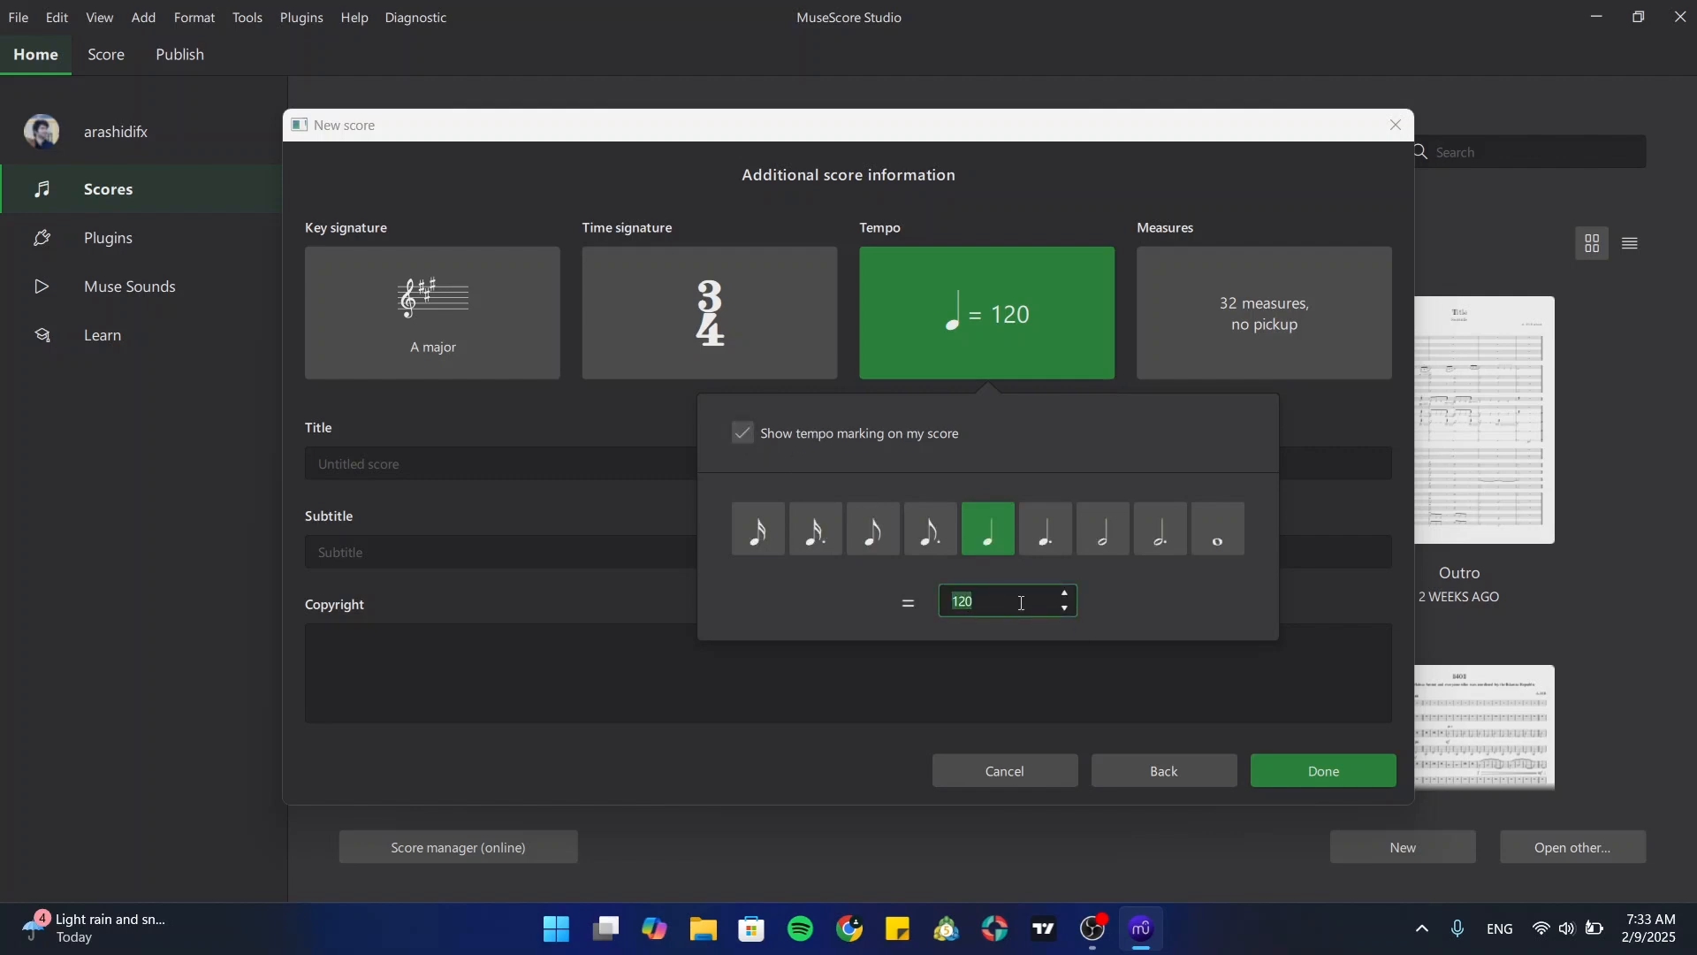
pyautogui.write('60')
pyautogui.click(1124, 354)
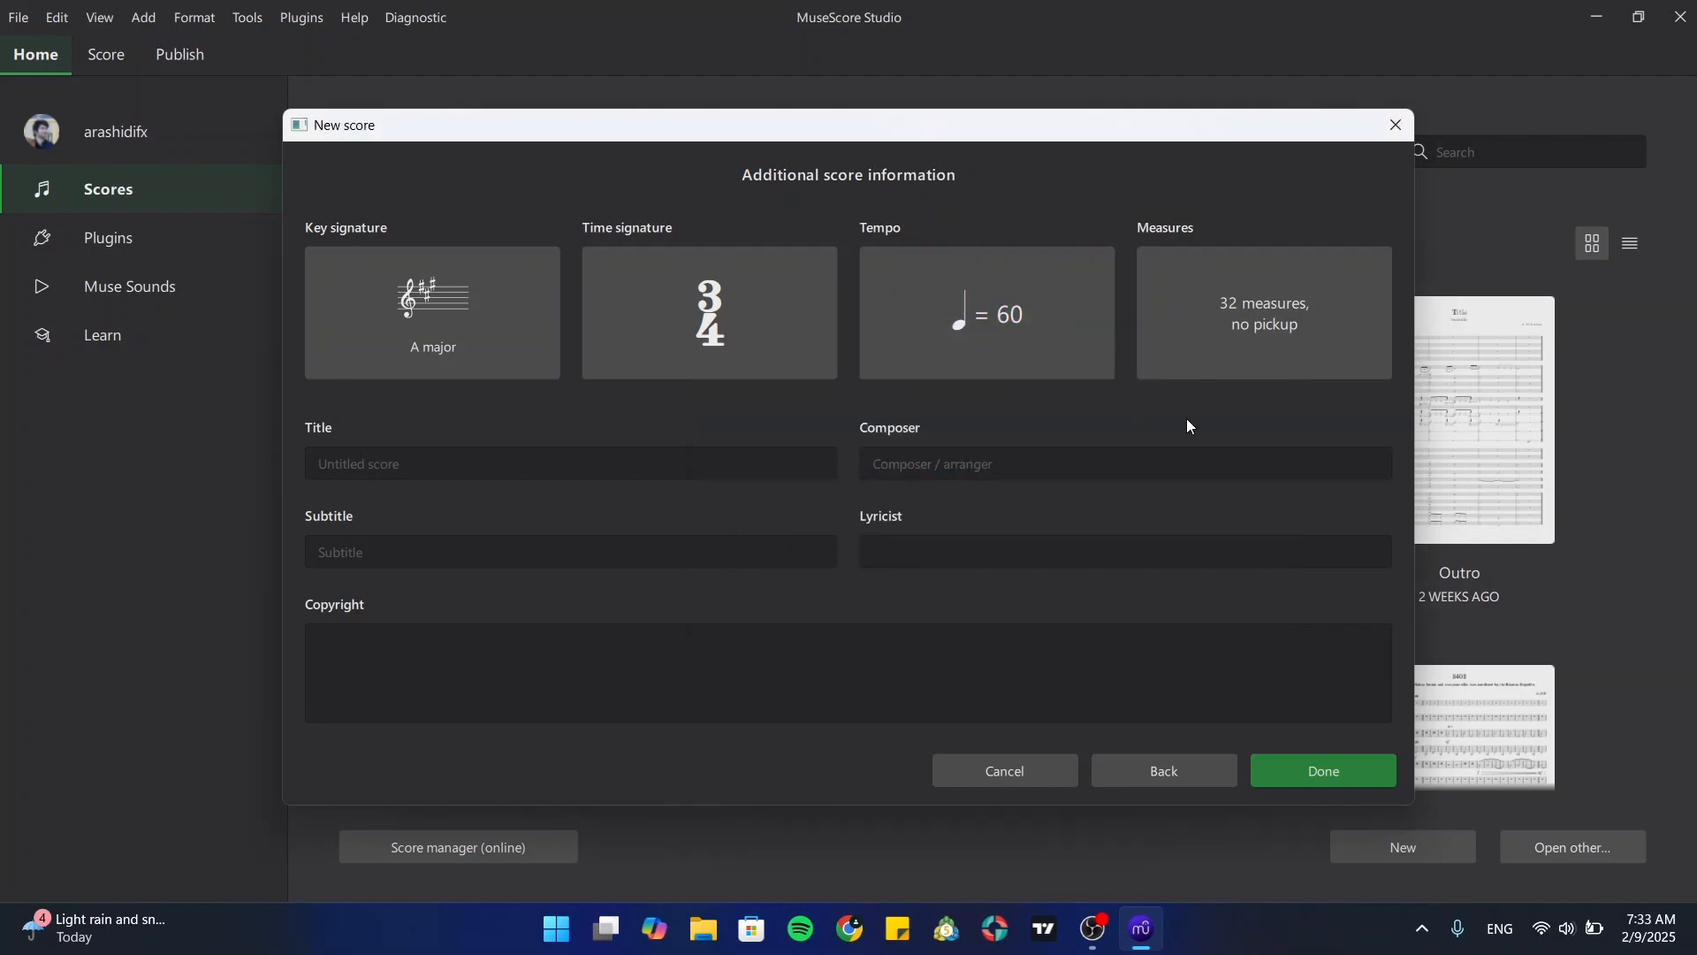
# Step: Enable a 1/4 pickup measure for the new score, keeping 32 initial measures
pyautogui.click(1237, 306)
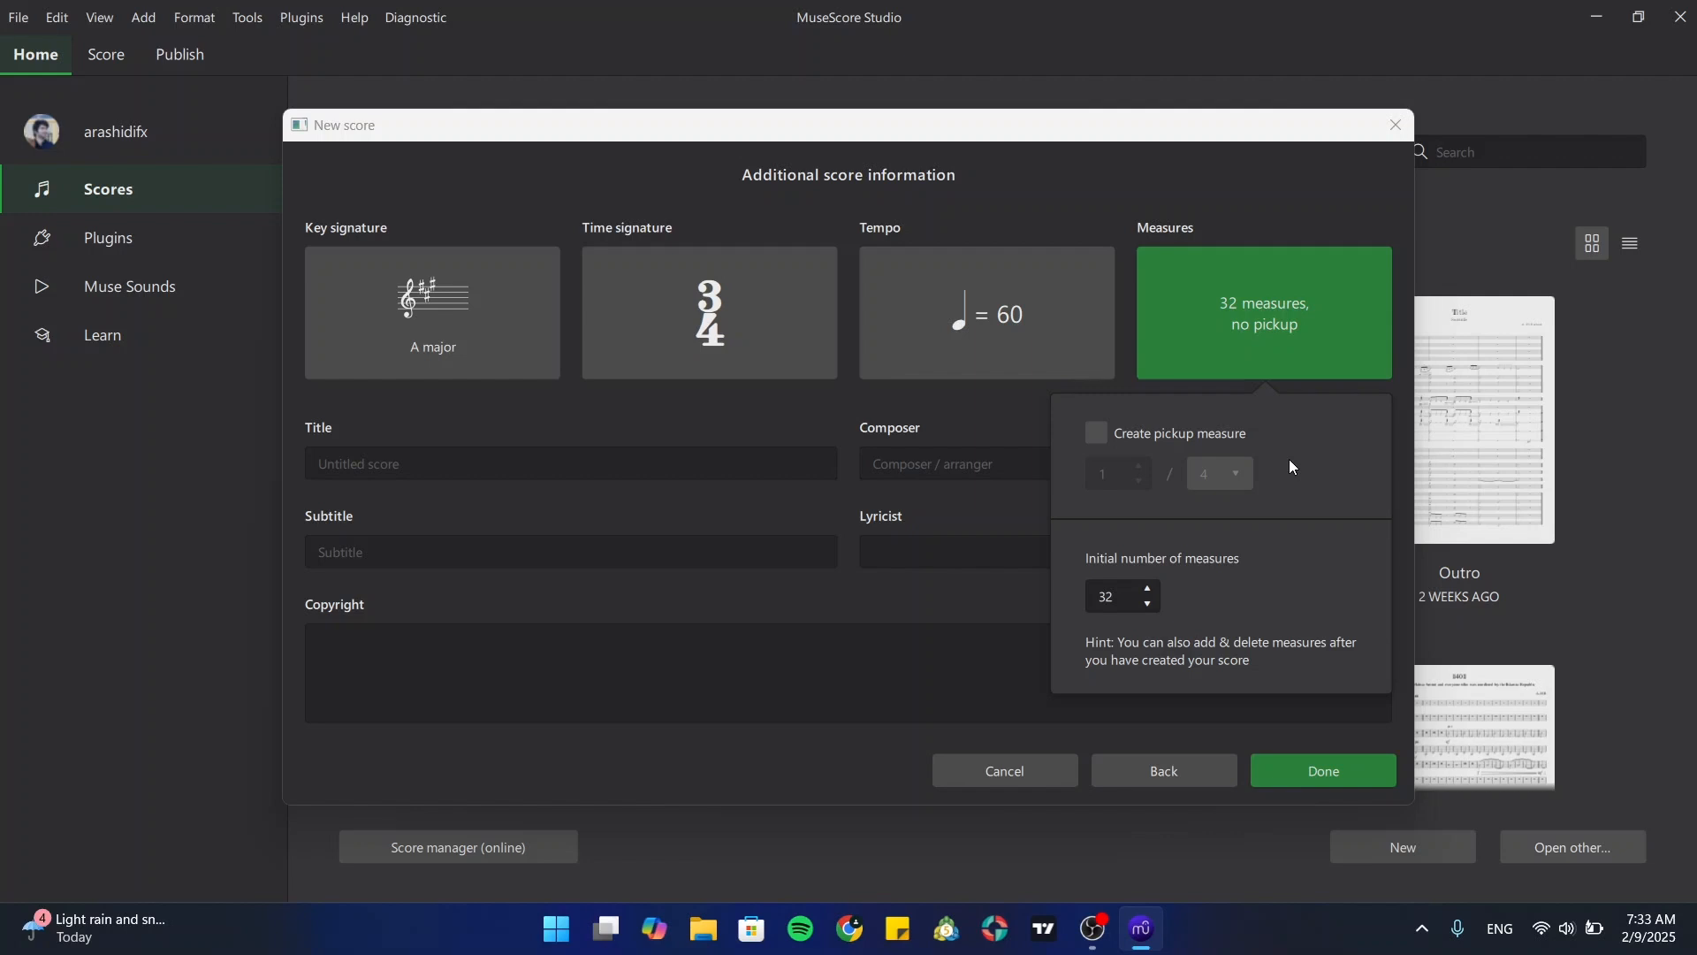
pyautogui.click(1101, 434)
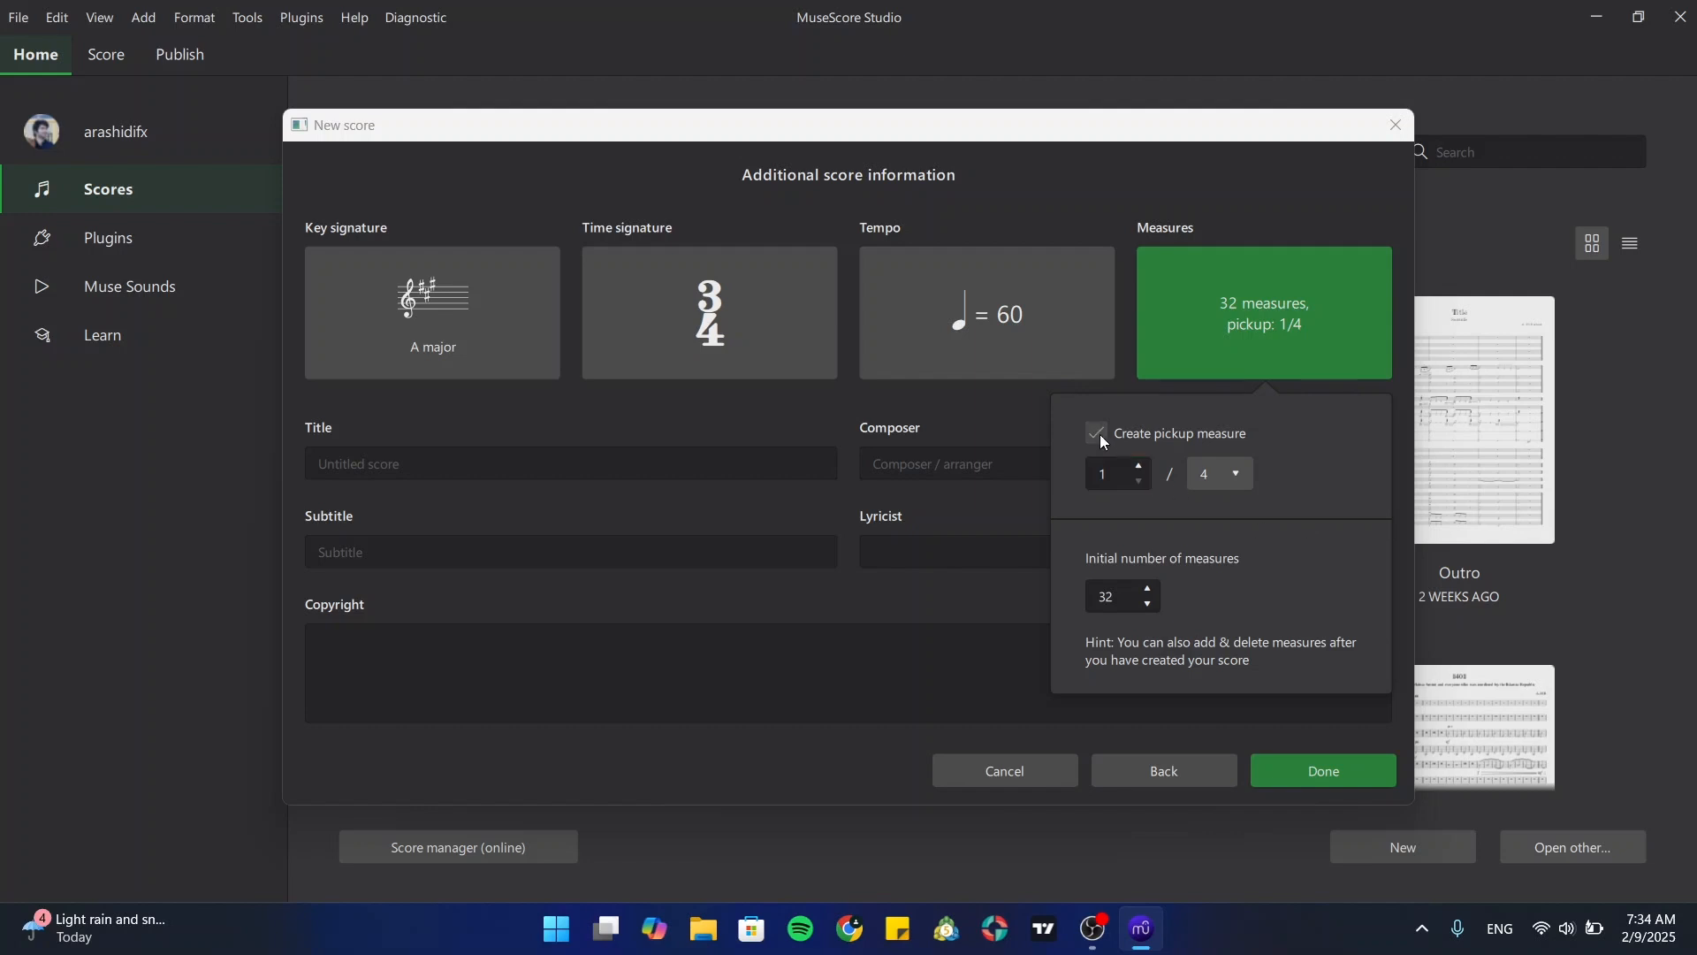
pyautogui.click(1025, 408)
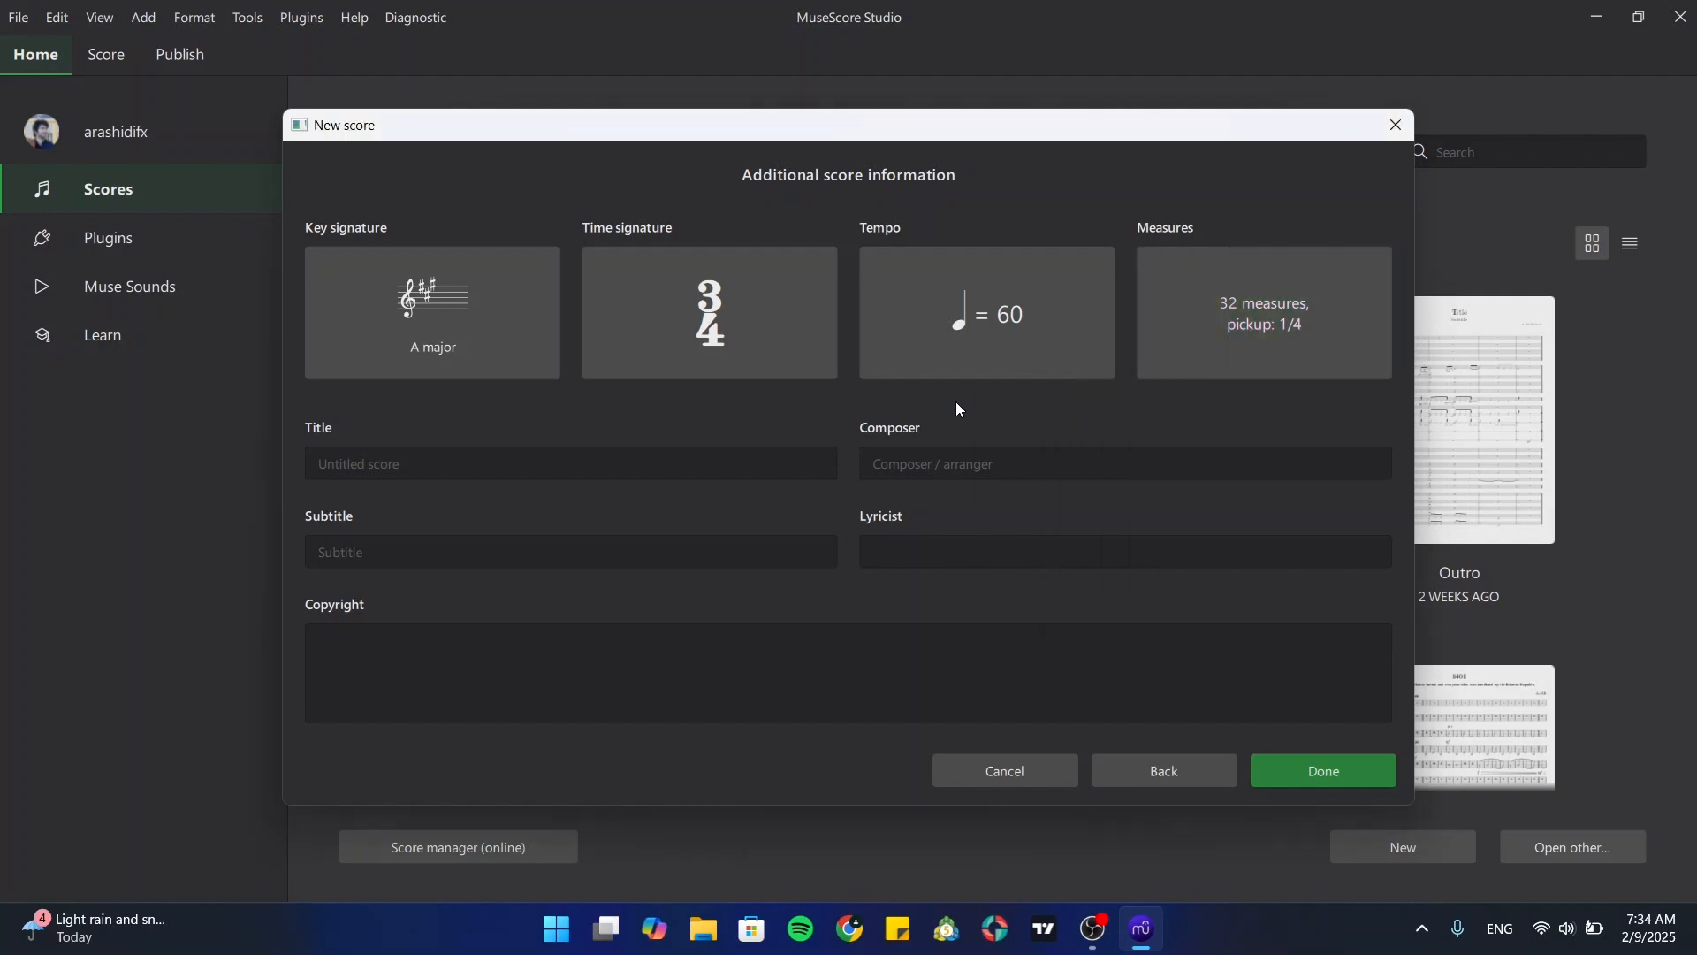
# Step: Leave the title, composer, subtitle, lyricist and copyright fields blank and create the score
pyautogui.click(695, 468)
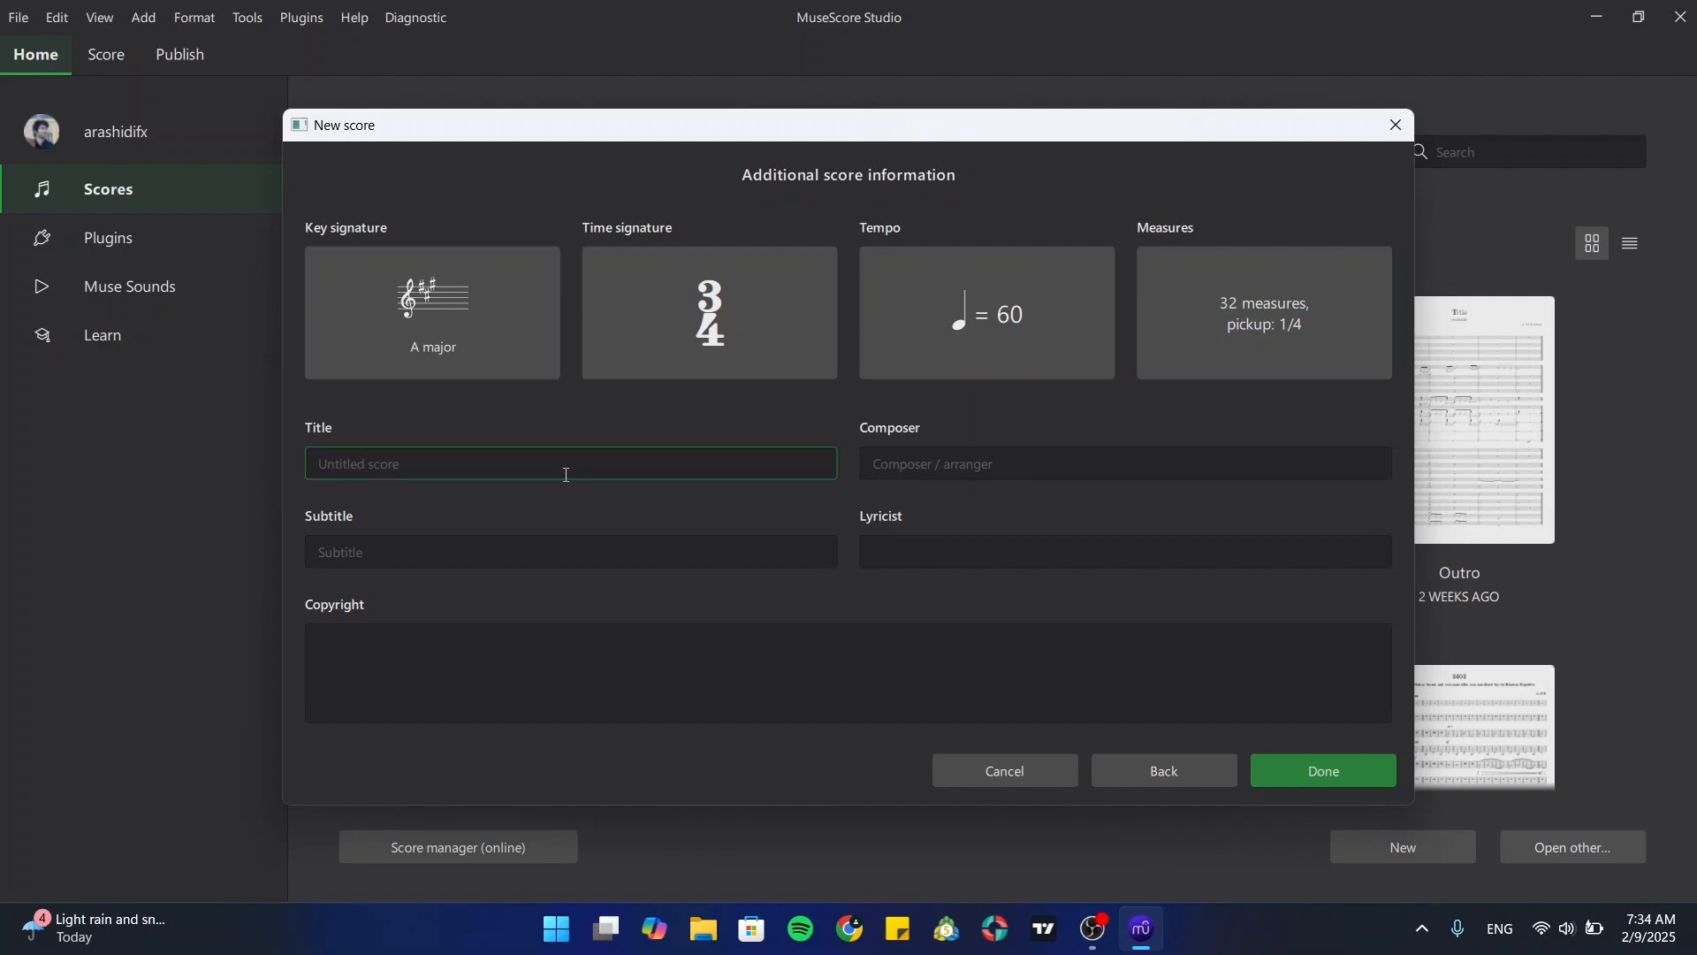
pyautogui.click(972, 466)
pyautogui.click(579, 542)
pyautogui.click(878, 555)
pyautogui.click(674, 671)
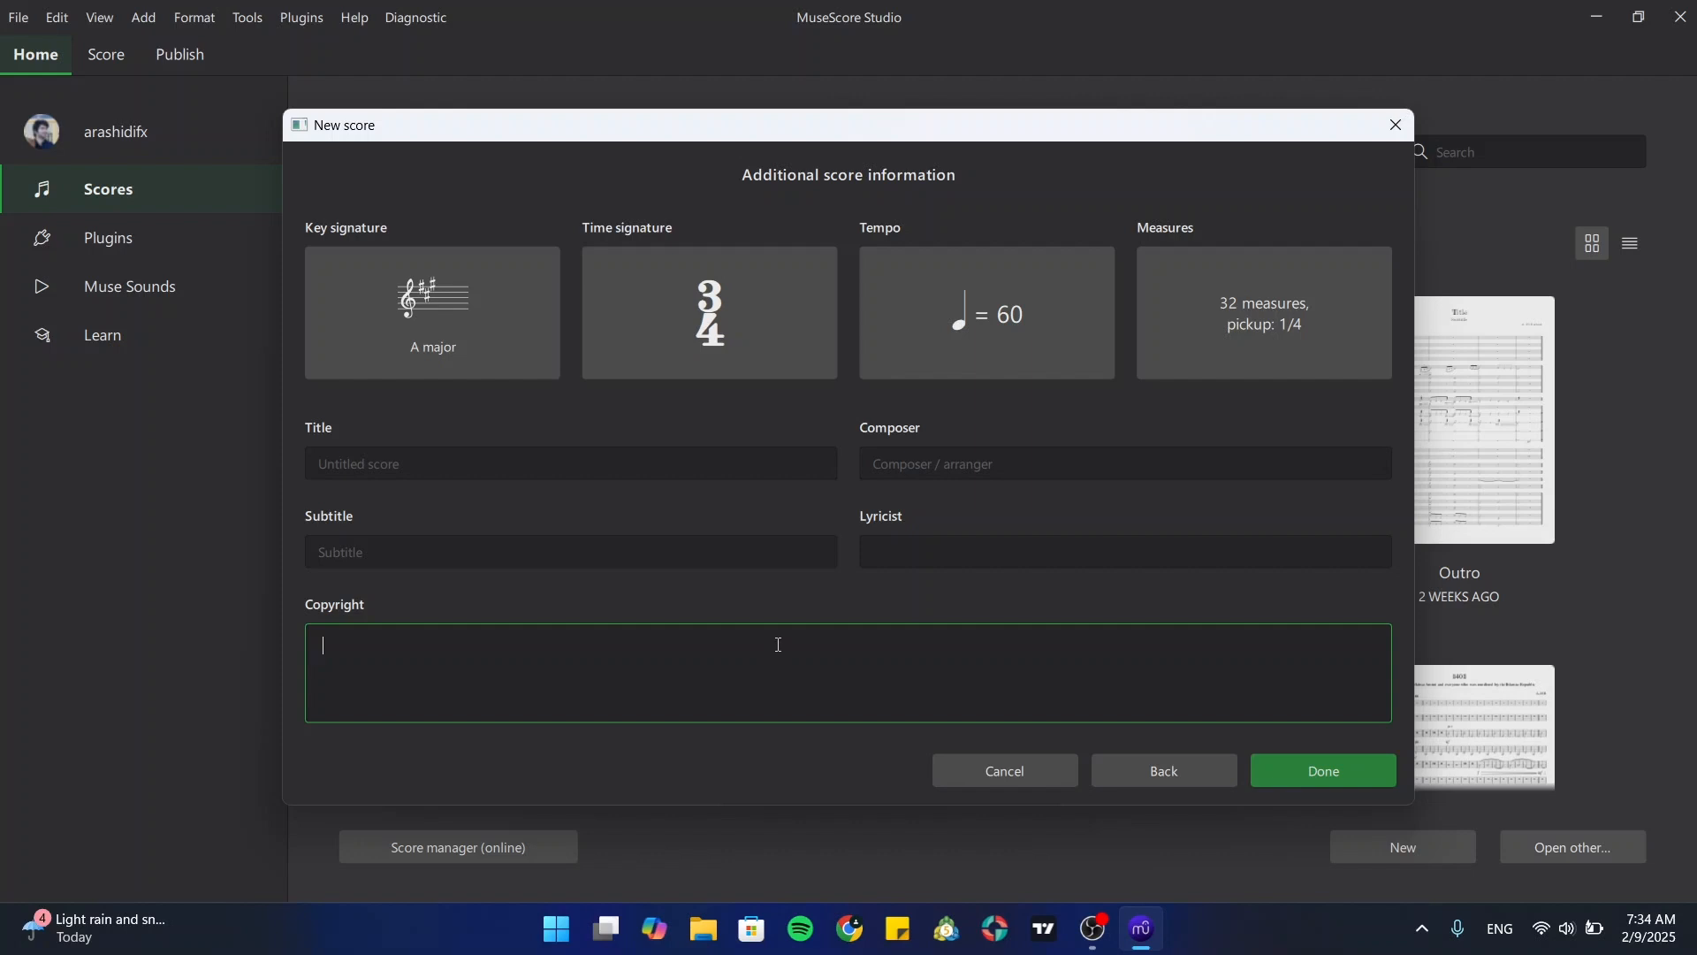
pyautogui.click(1321, 773)
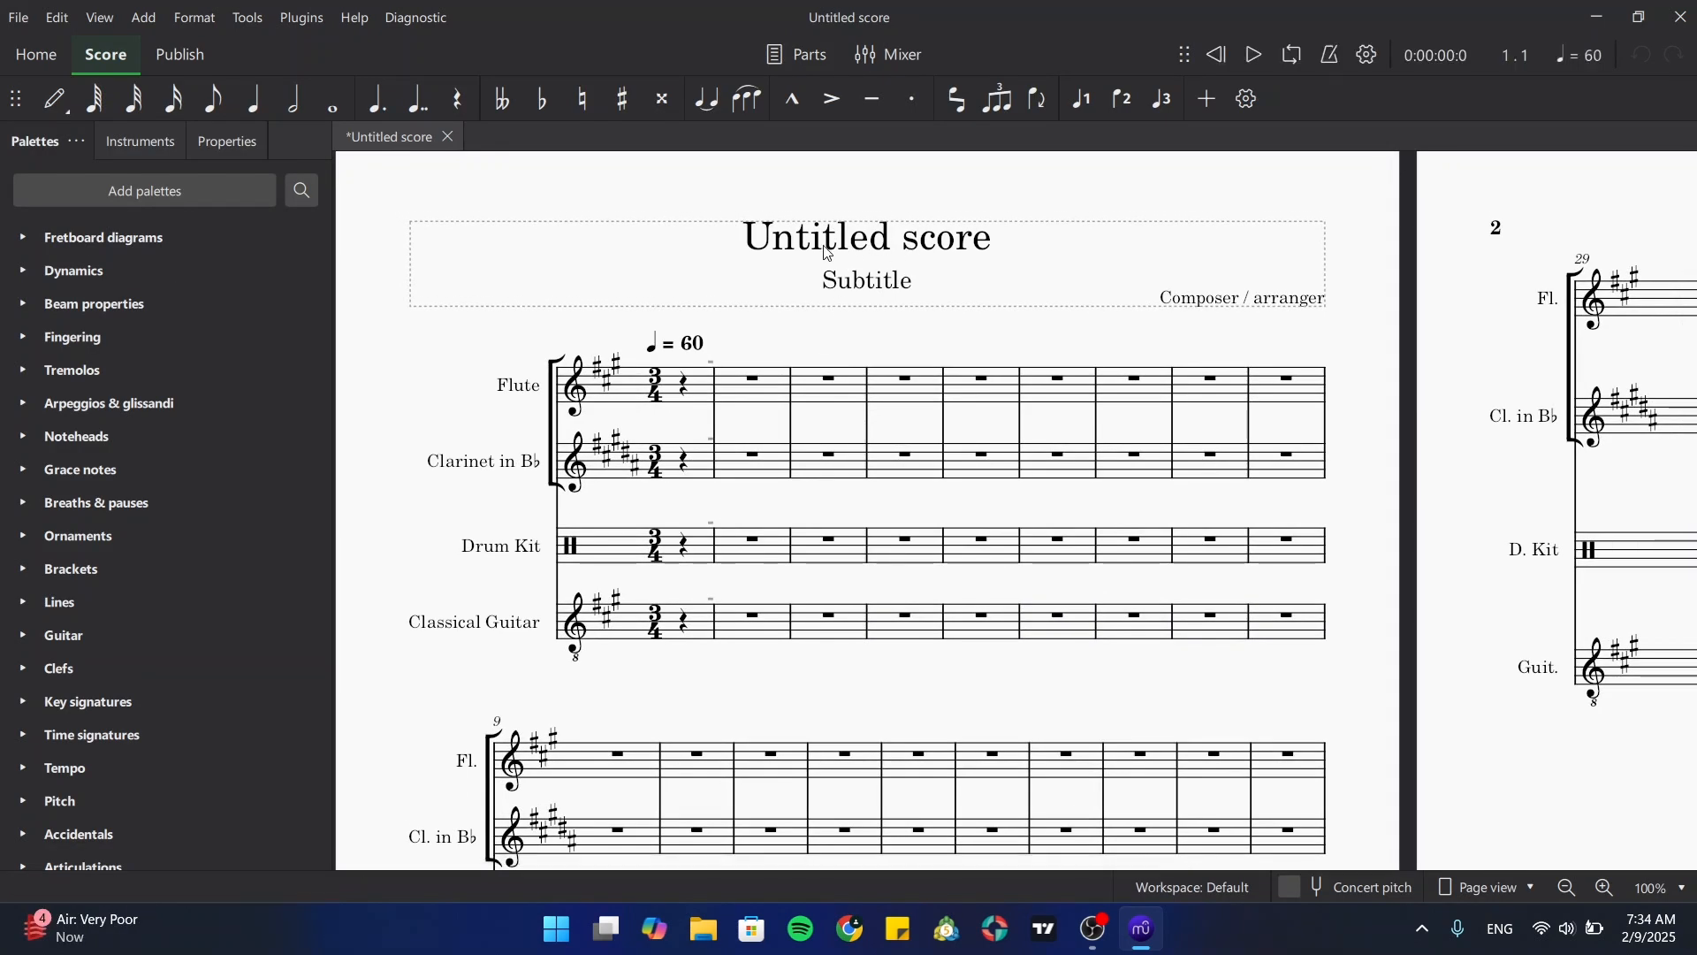
# Step: Change the score's title text on the first page to "Example"
pyautogui.doubleClick(831, 245)
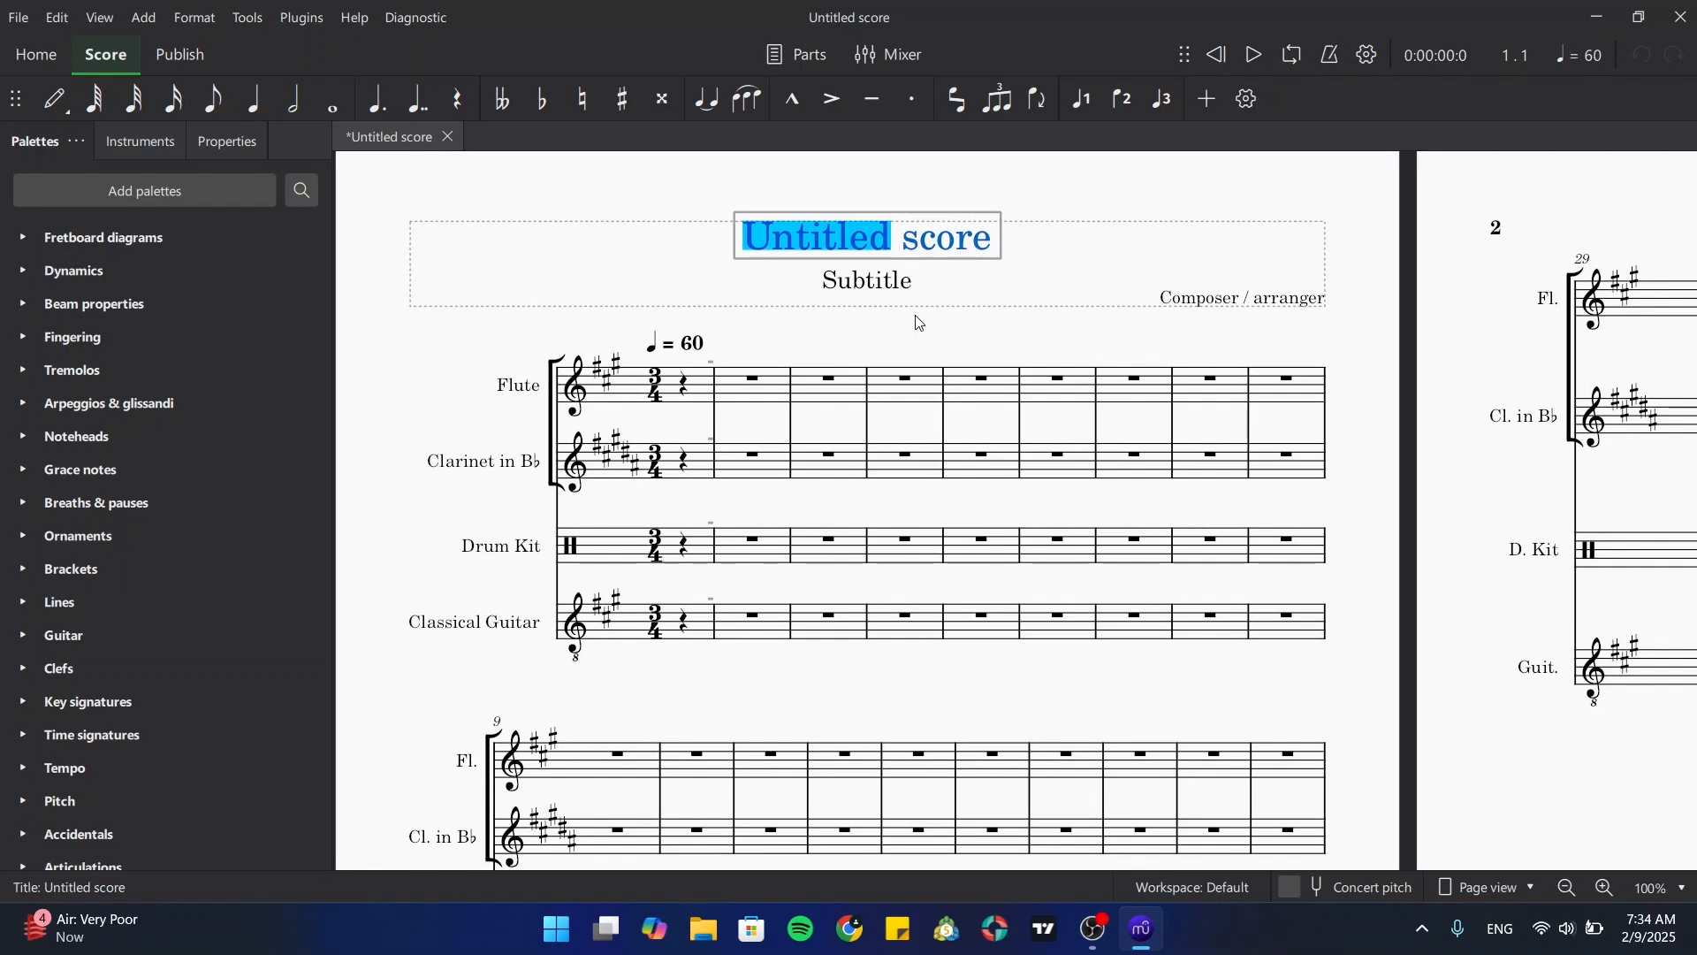
pyautogui.hotkey('ctrl', 'a')
pyautogui.write('Example')
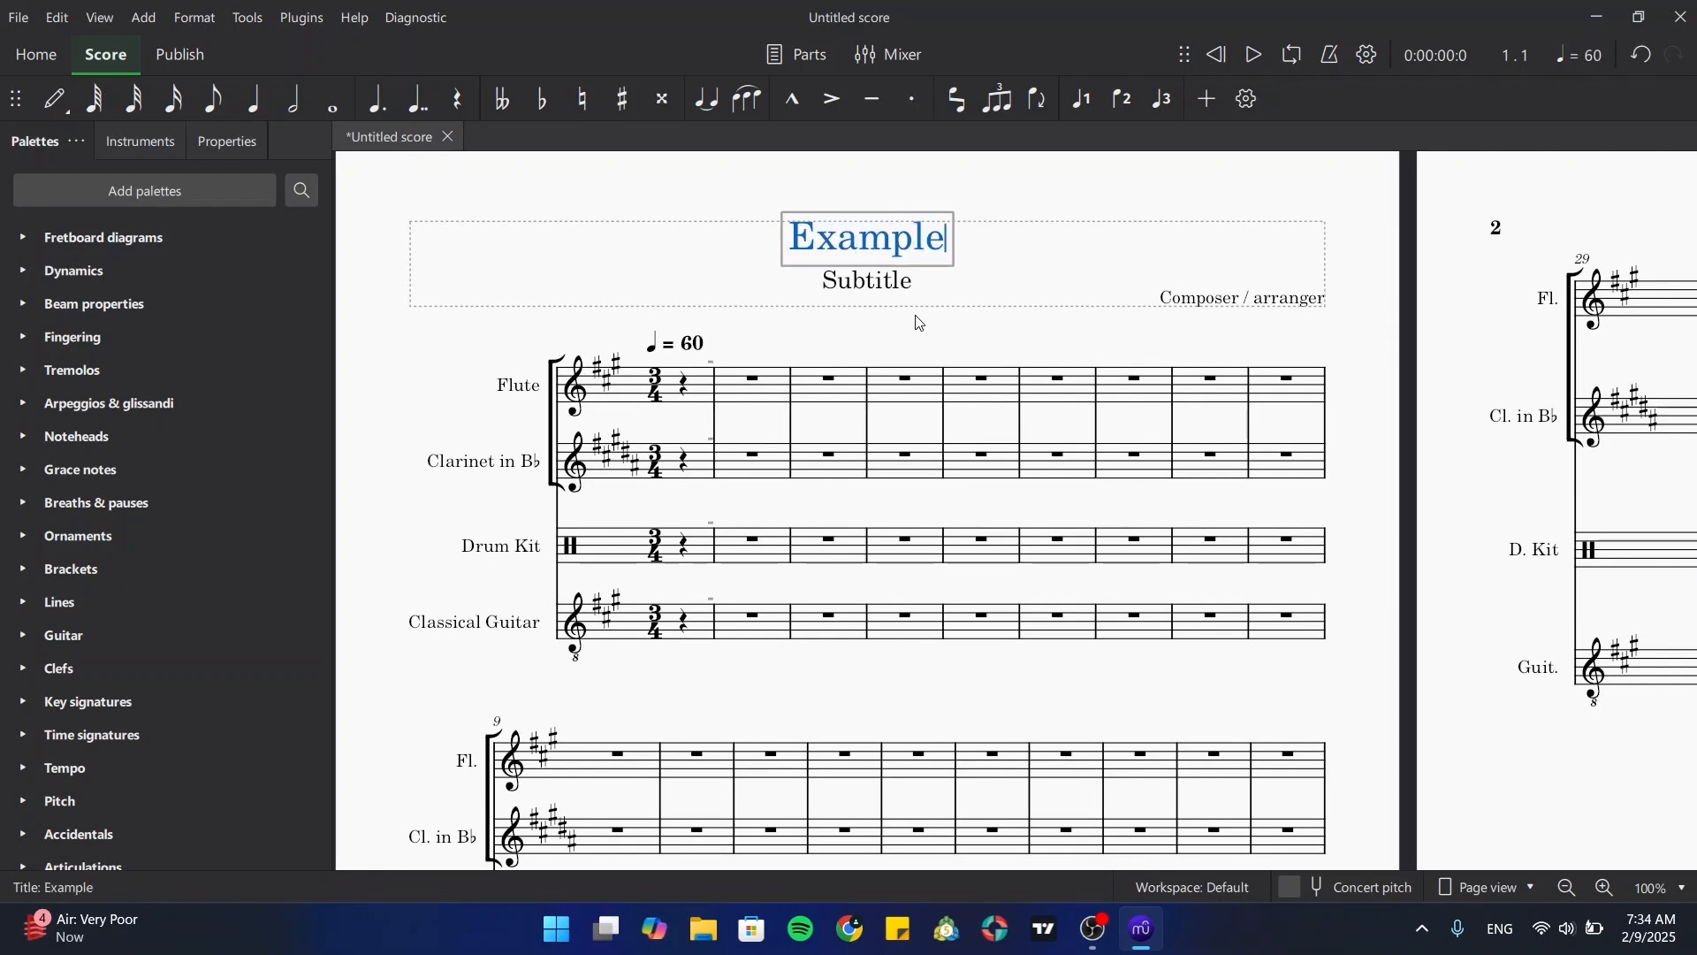
pyautogui.press('Escape')
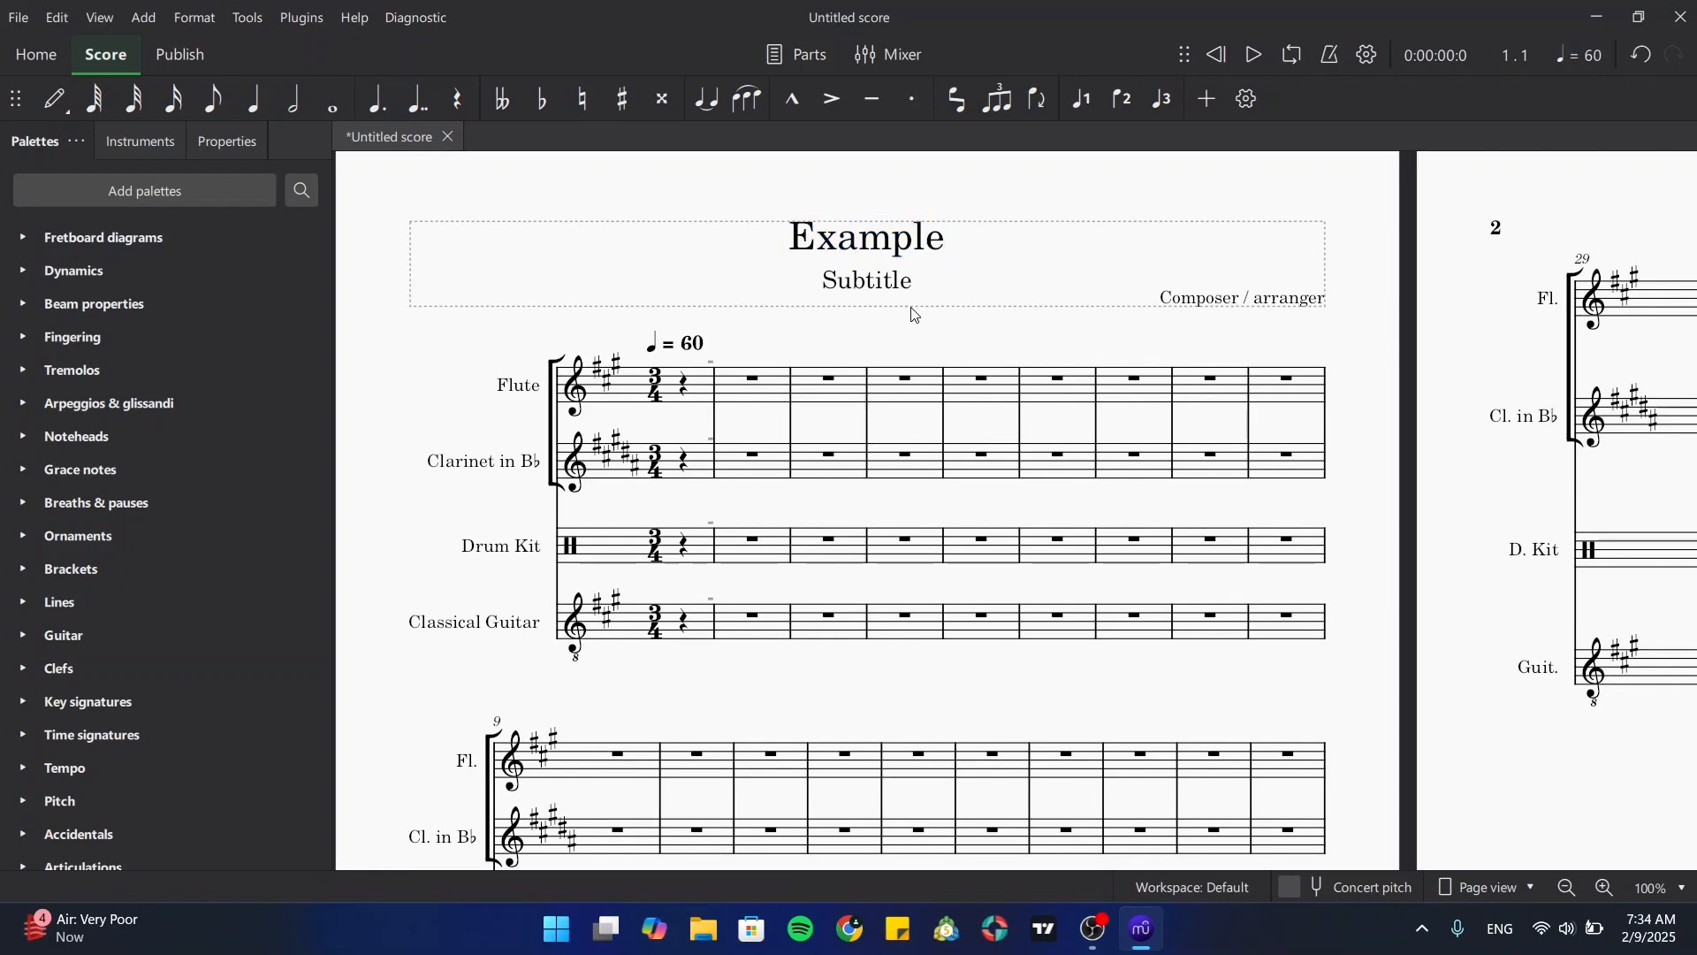
pyautogui.click(881, 288)
pyautogui.press('Escape')
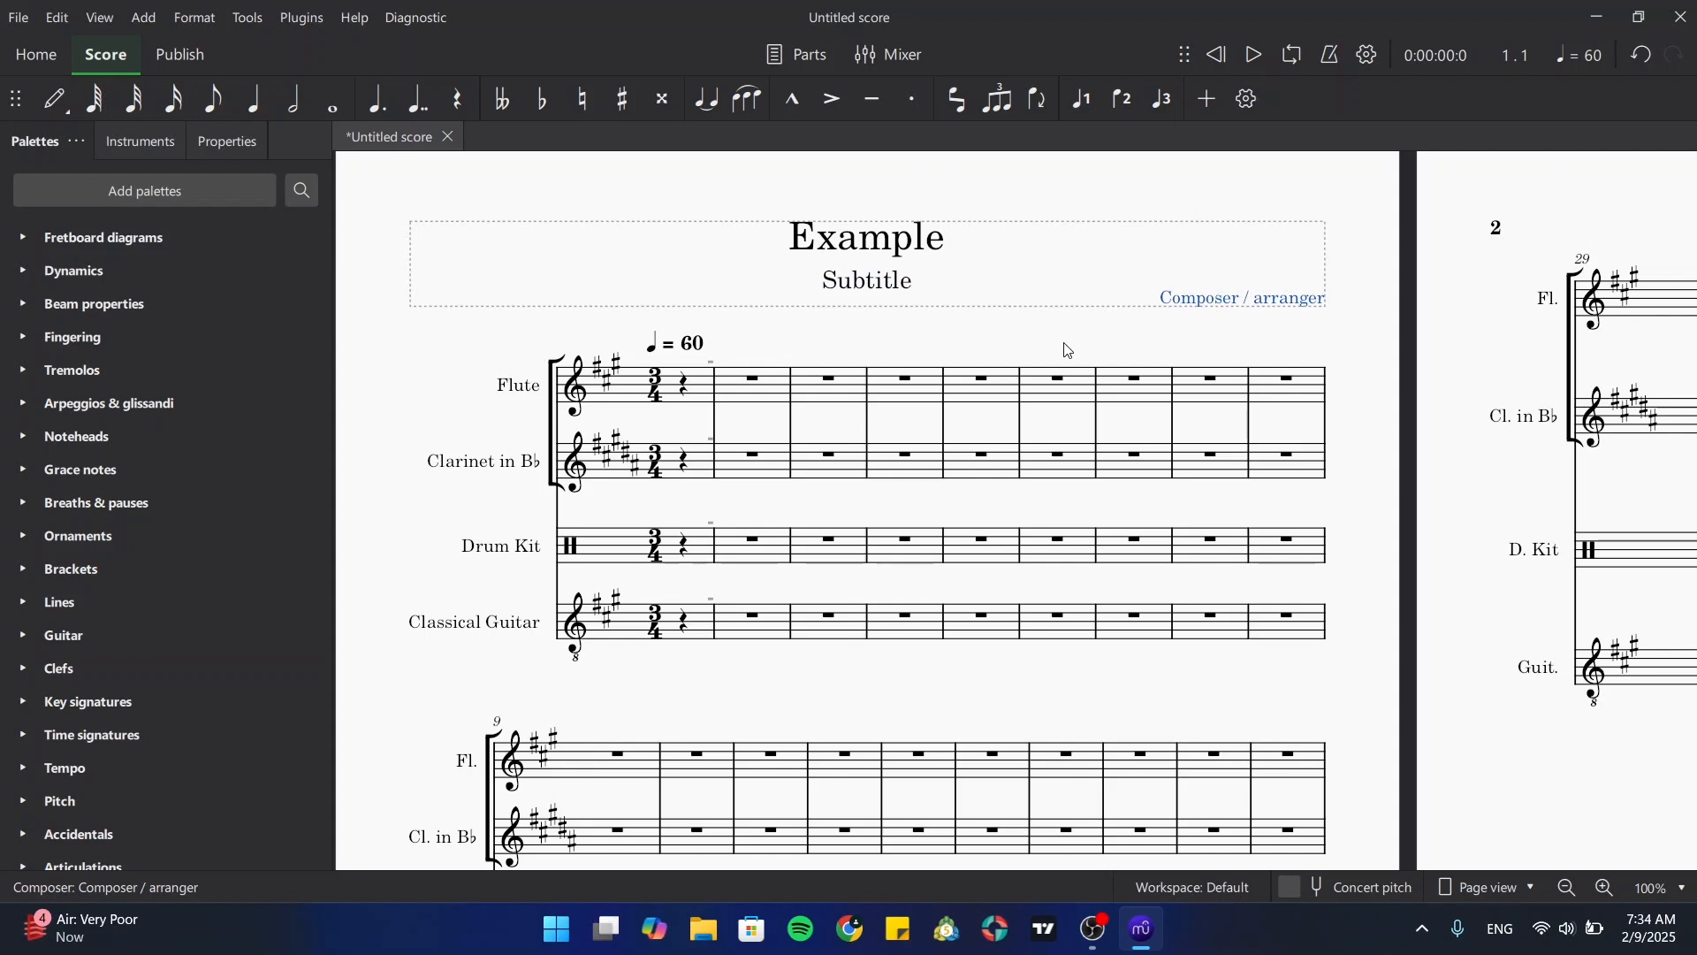
pyautogui.scroll(-3, 963, 382)
pyautogui.scroll(4, 928, 398)
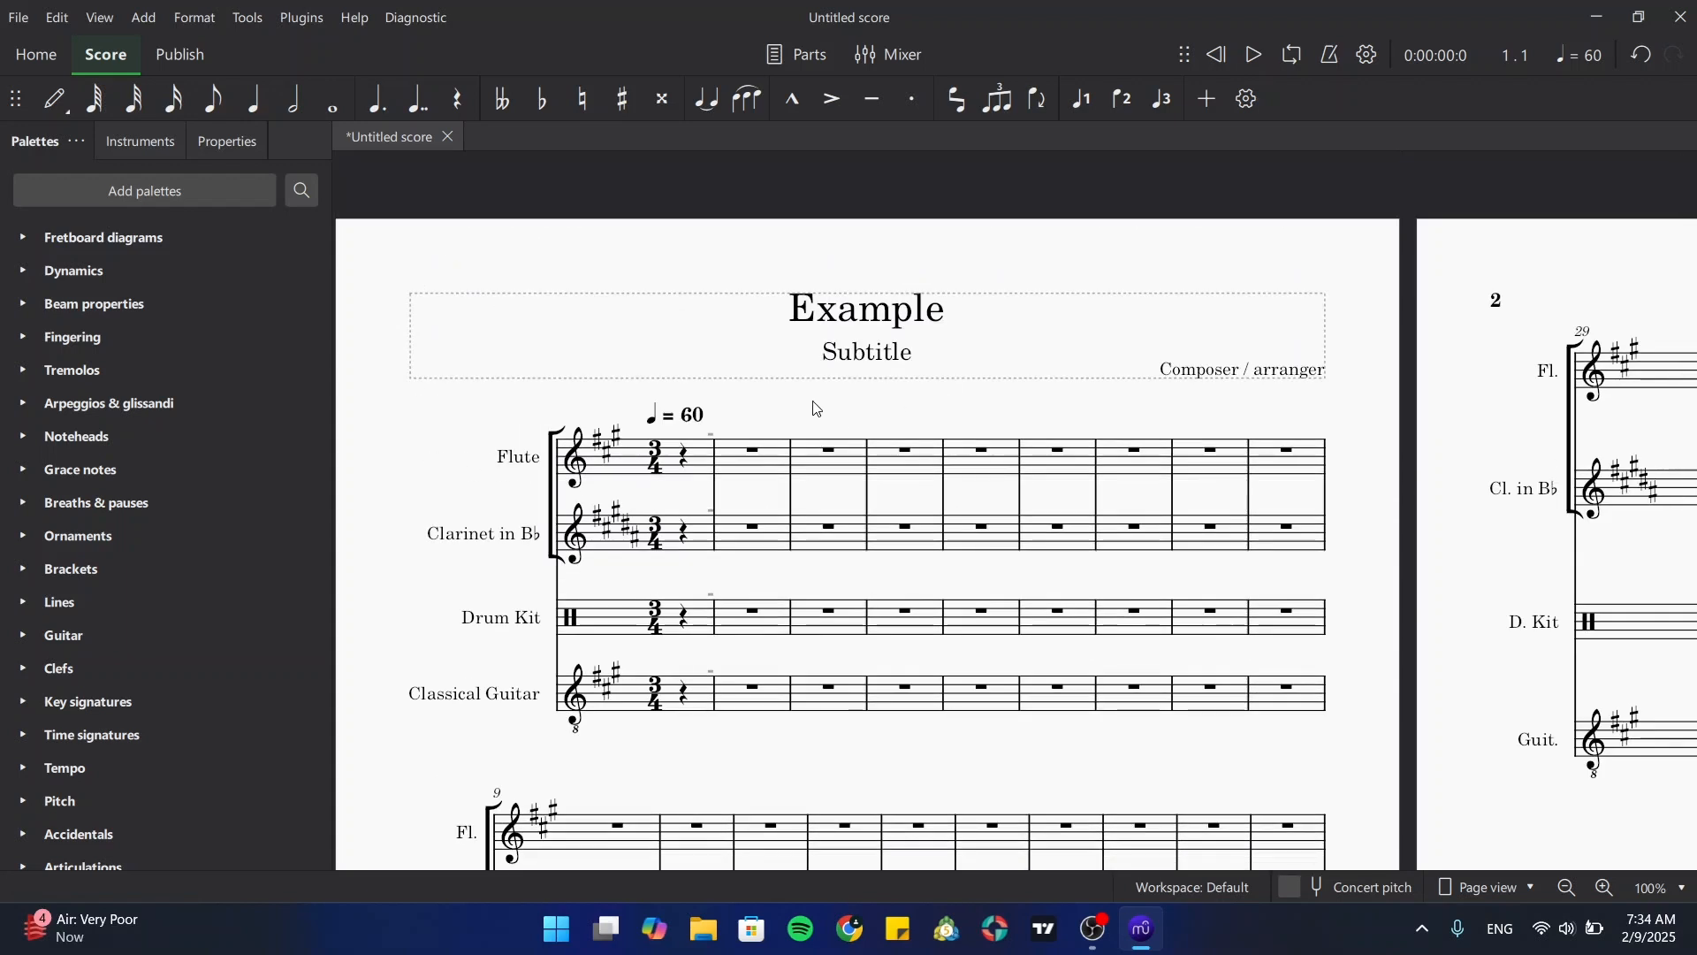
pyautogui.scroll(-1, 827, 368)
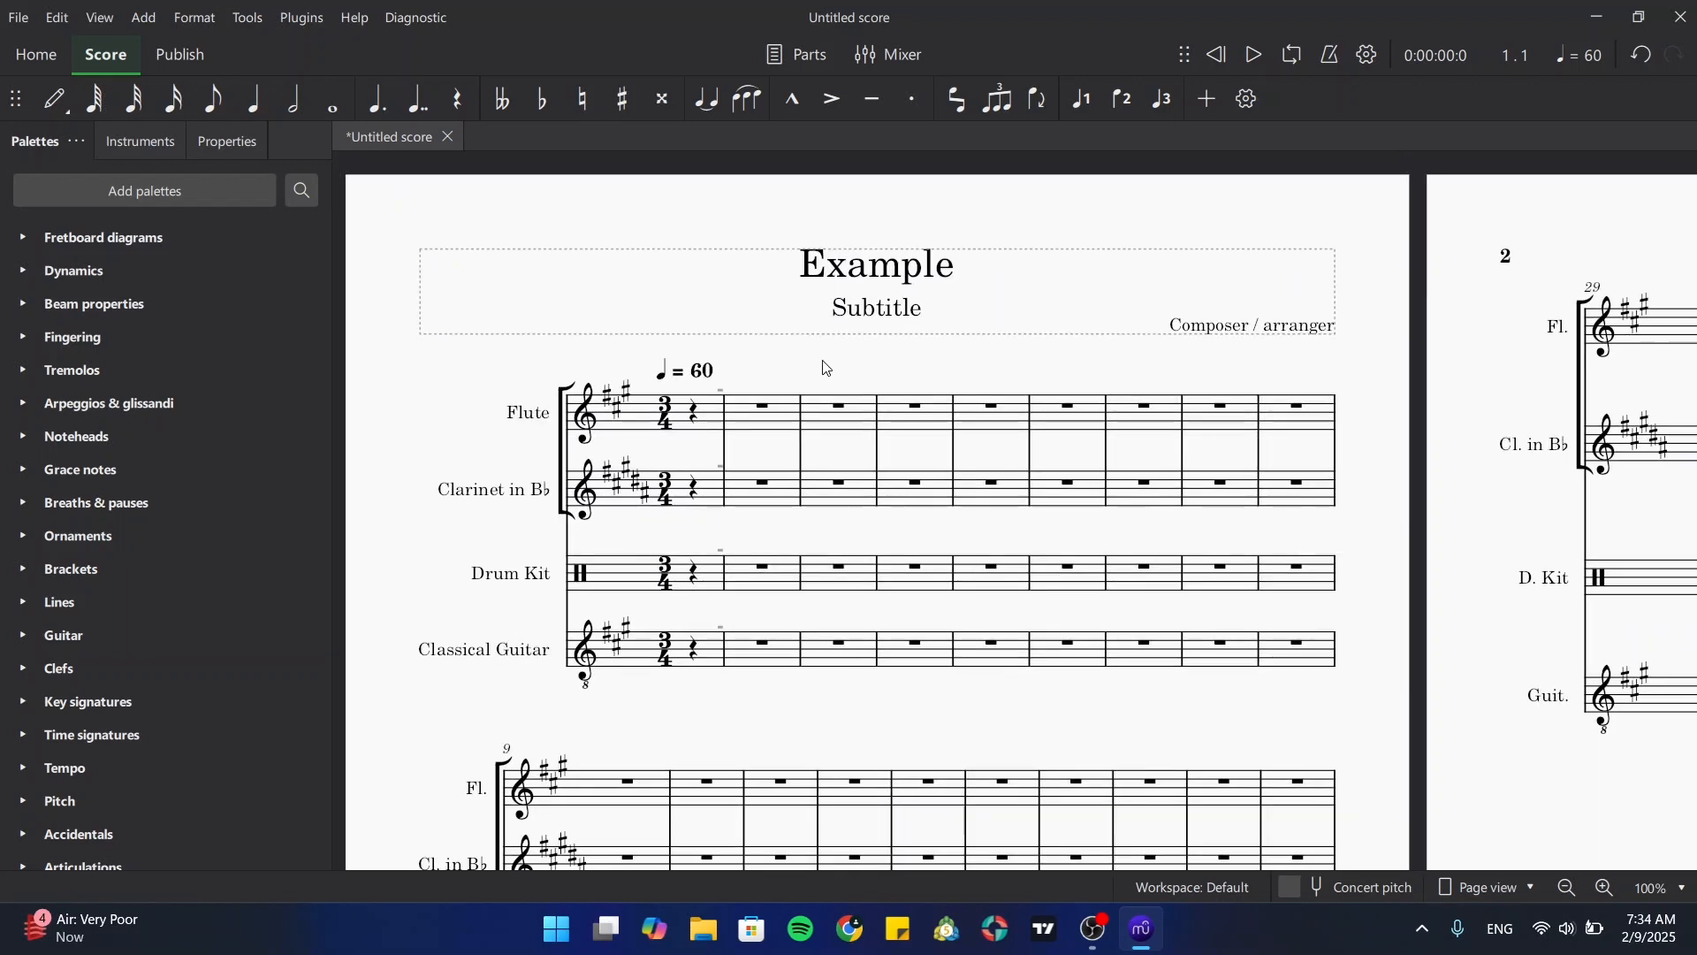
# Step: Select the quarter note = 60 marking above the Flute staff and view the available tempo markings in the Tempo palette
pyautogui.click(725, 383)
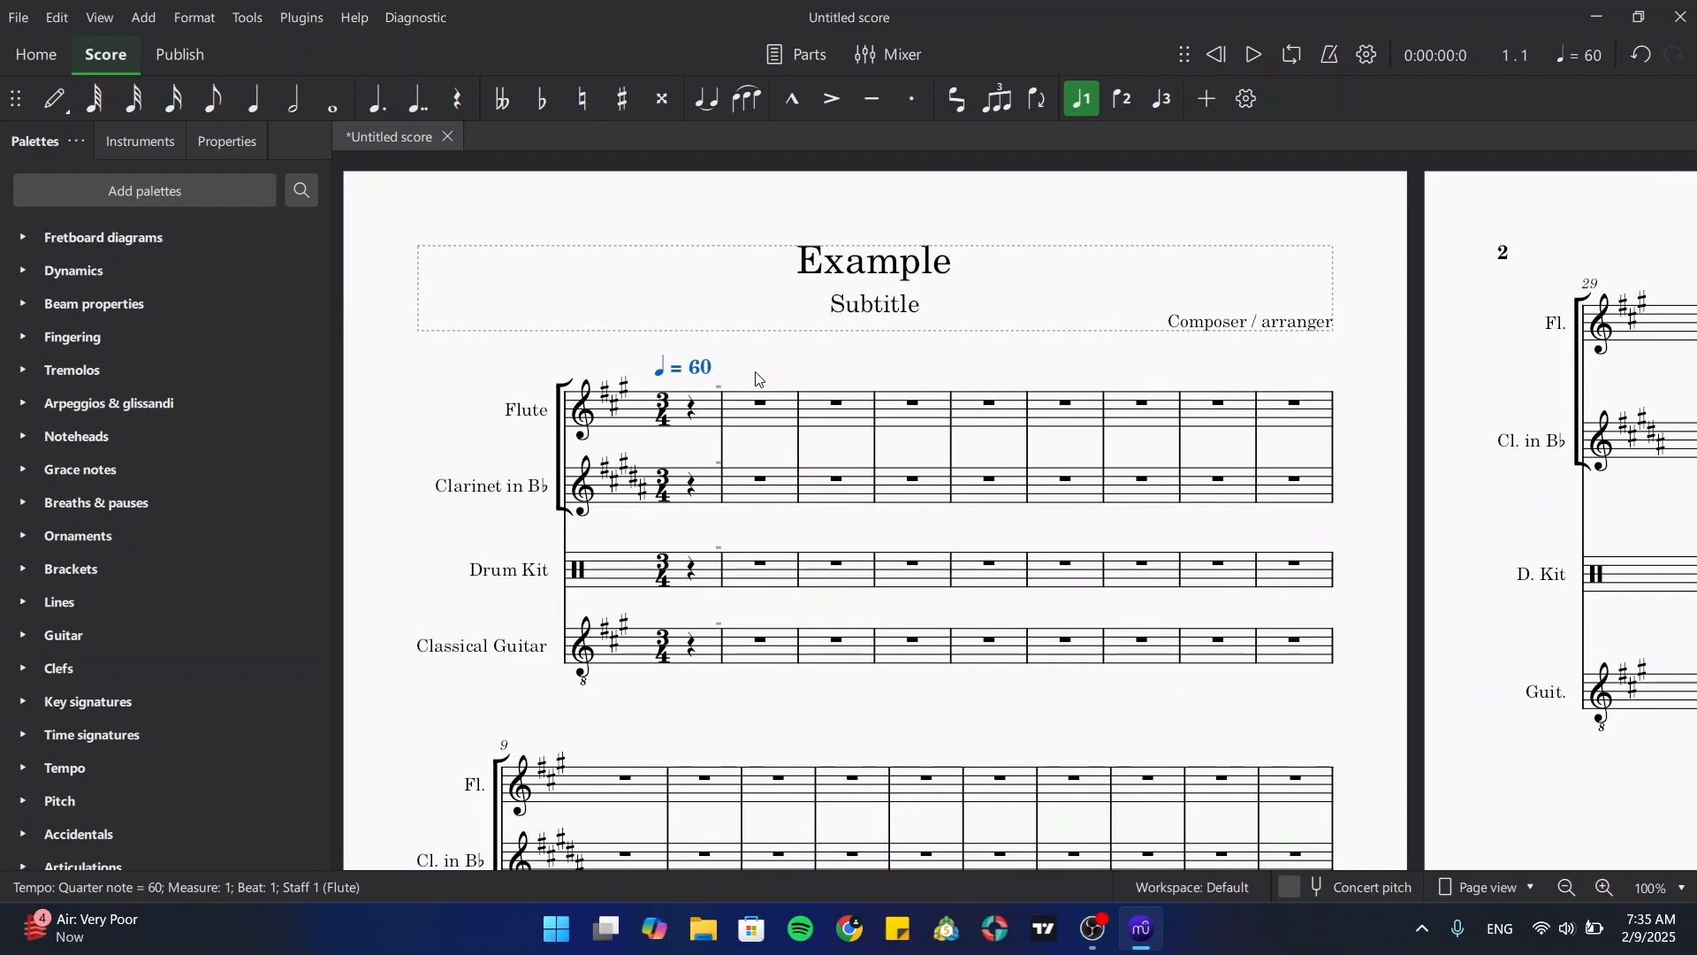
pyautogui.scroll(-3, 53, 574)
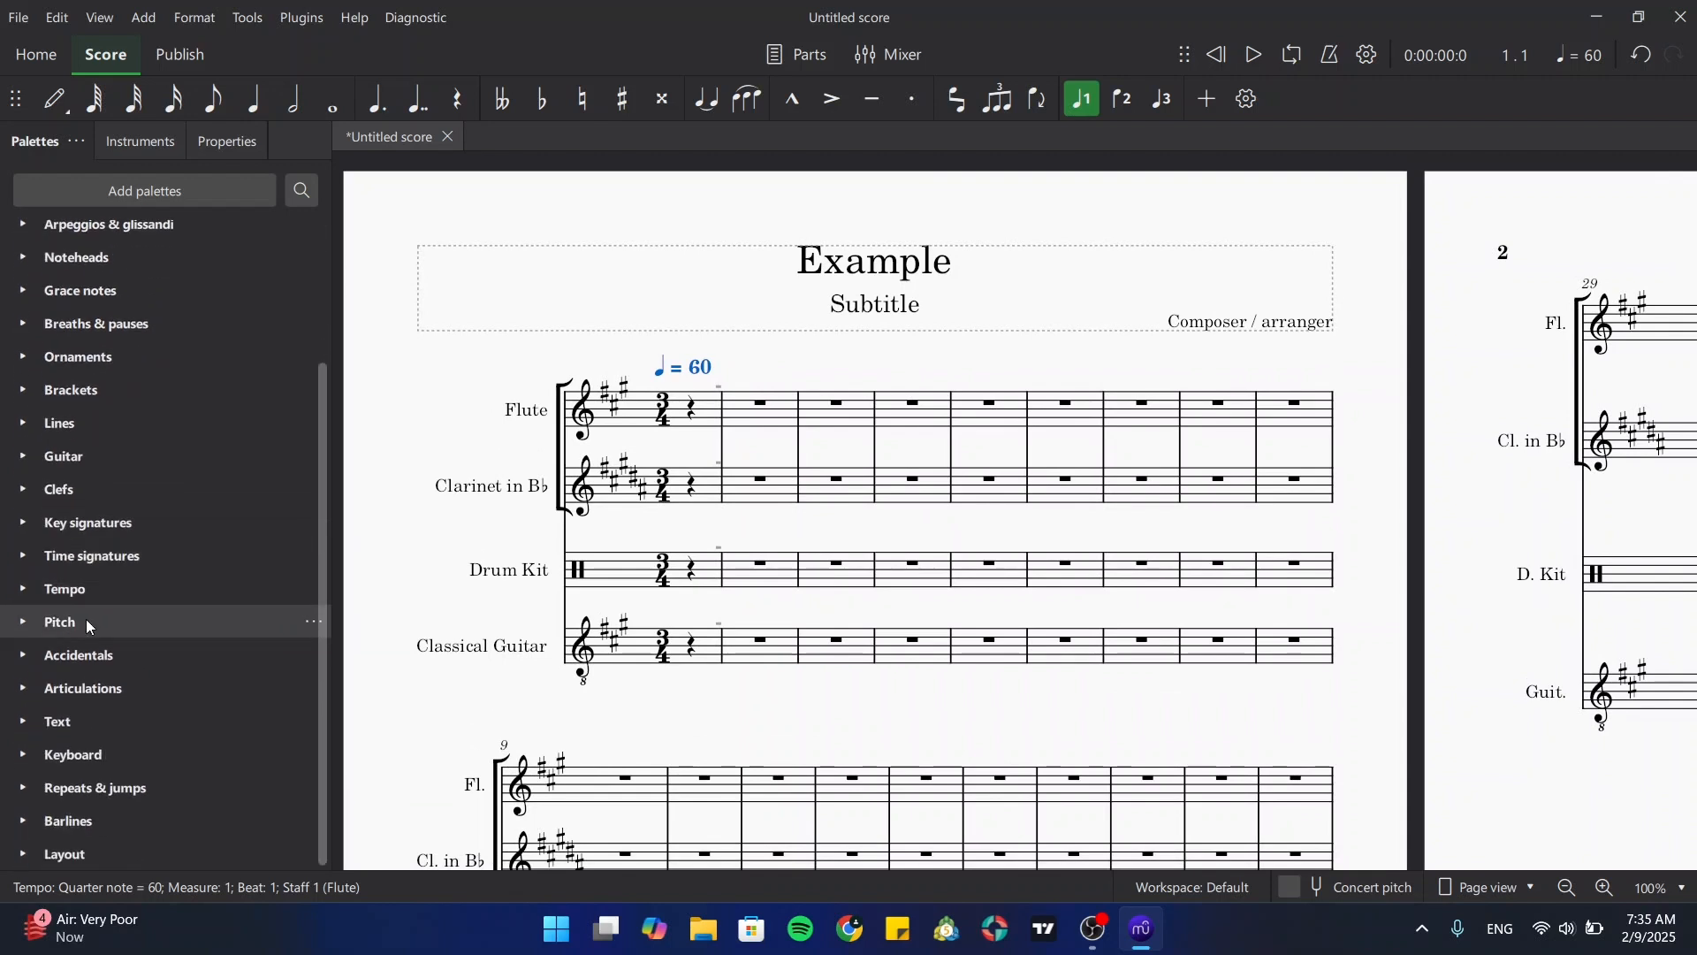
pyautogui.click(29, 587)
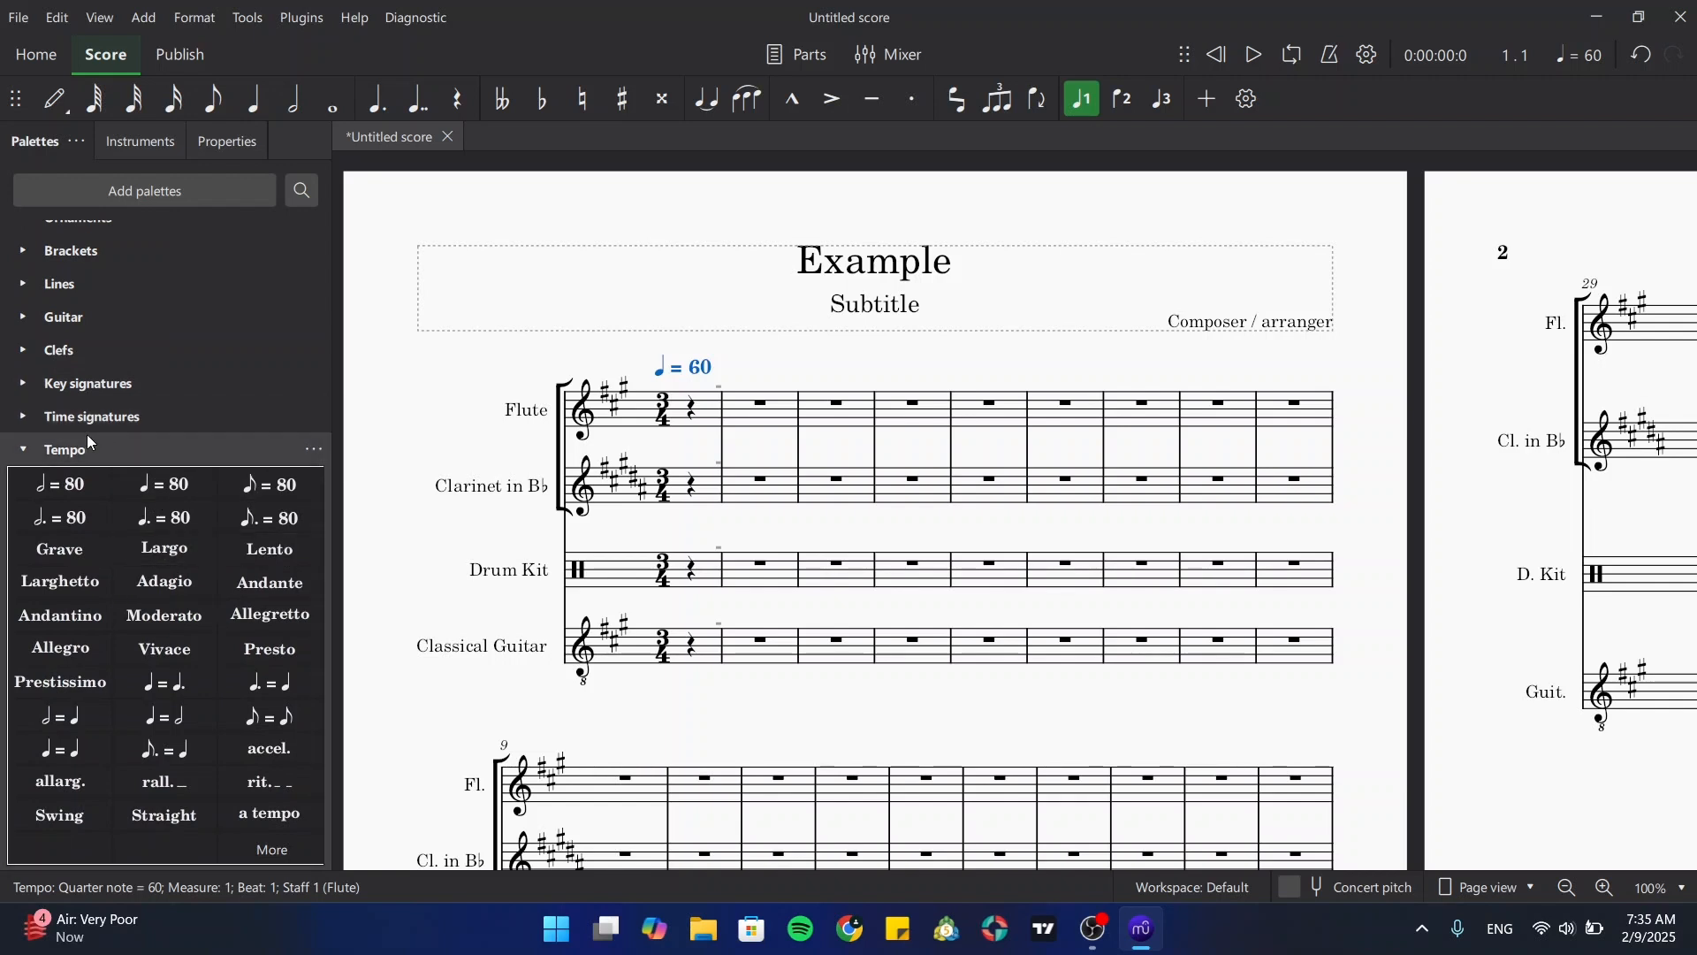
pyautogui.click(34, 447)
pyautogui.click(746, 365)
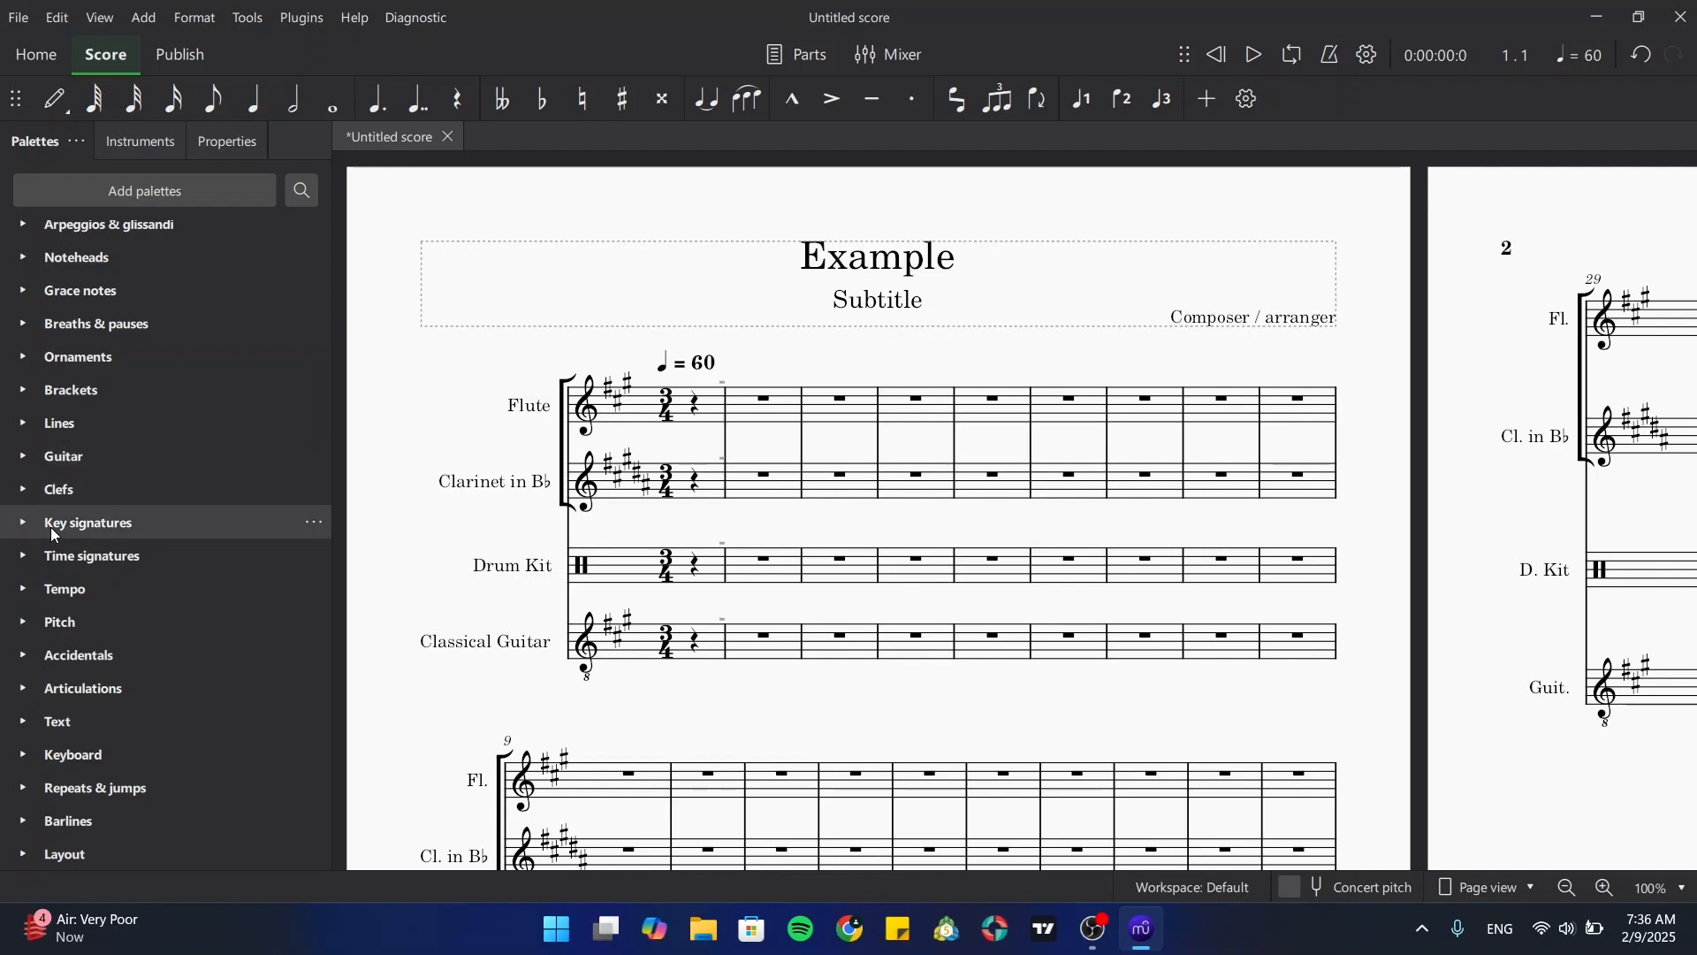
# Step: Apply the one-sharp key signature and the 6/4 time signature at the start of the score
pyautogui.click(26, 526)
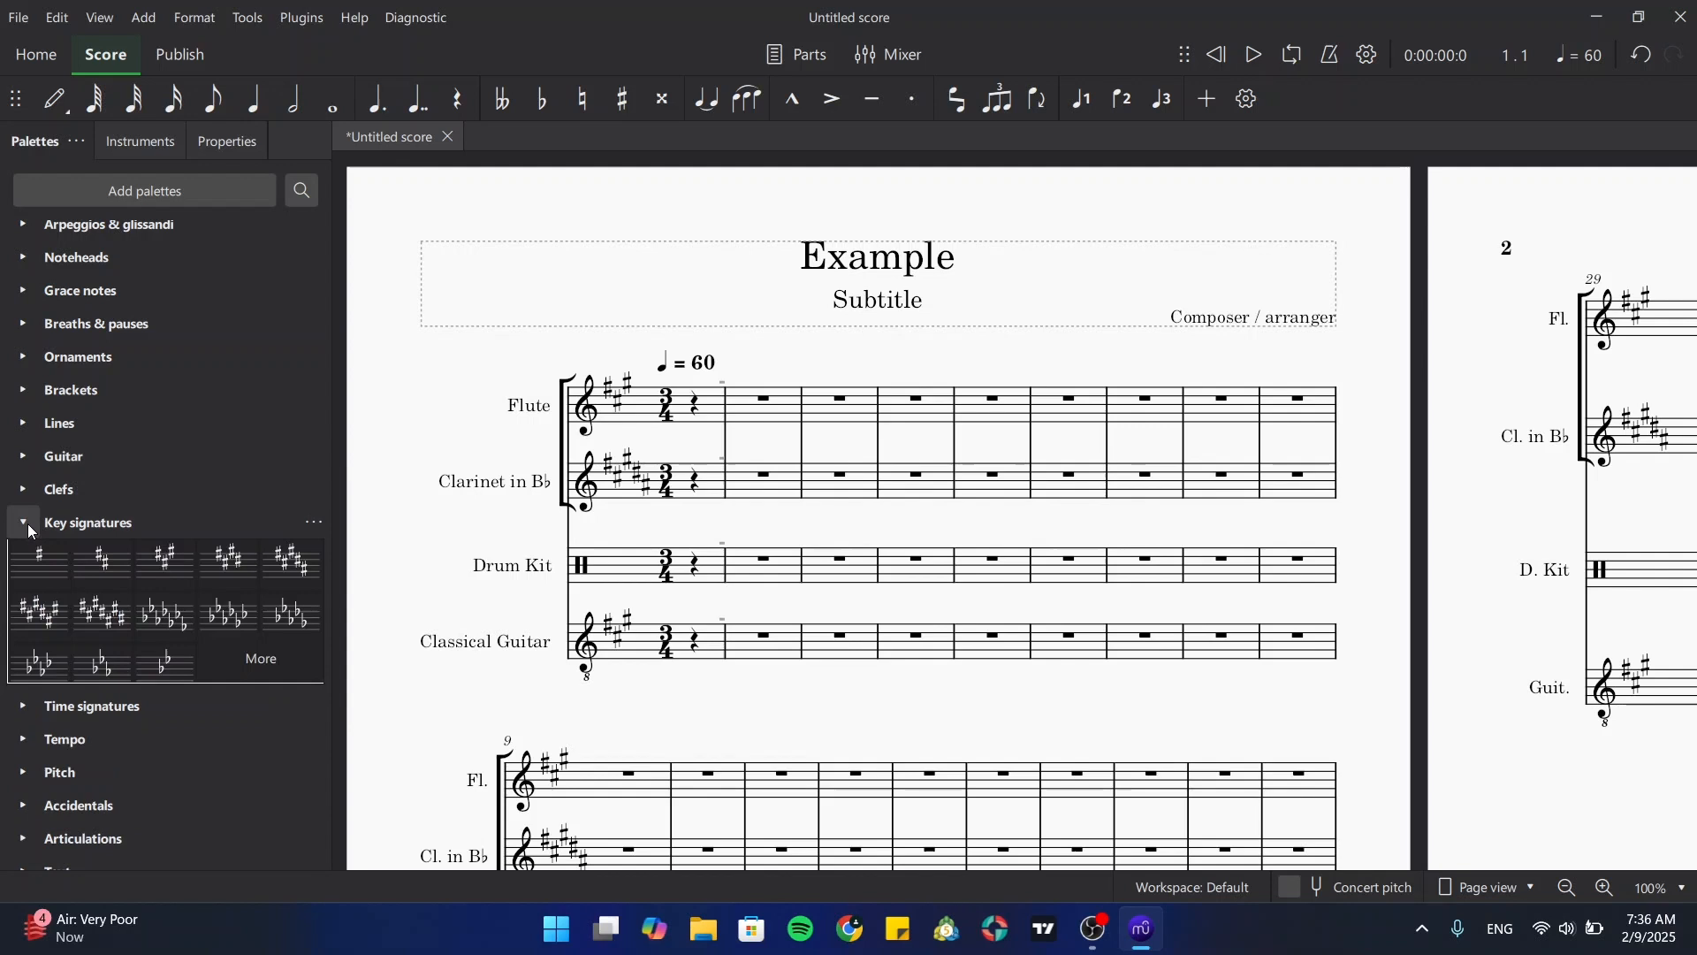
pyautogui.moveTo(51, 575)
pyautogui.mouseDown()
pyautogui.moveTo(72, 601)
pyautogui.moveTo(442, 576)
pyautogui.moveTo(512, 473)
pyautogui.moveTo(527, 493)
pyautogui.moveTo(634, 403)
pyautogui.mouseUp()
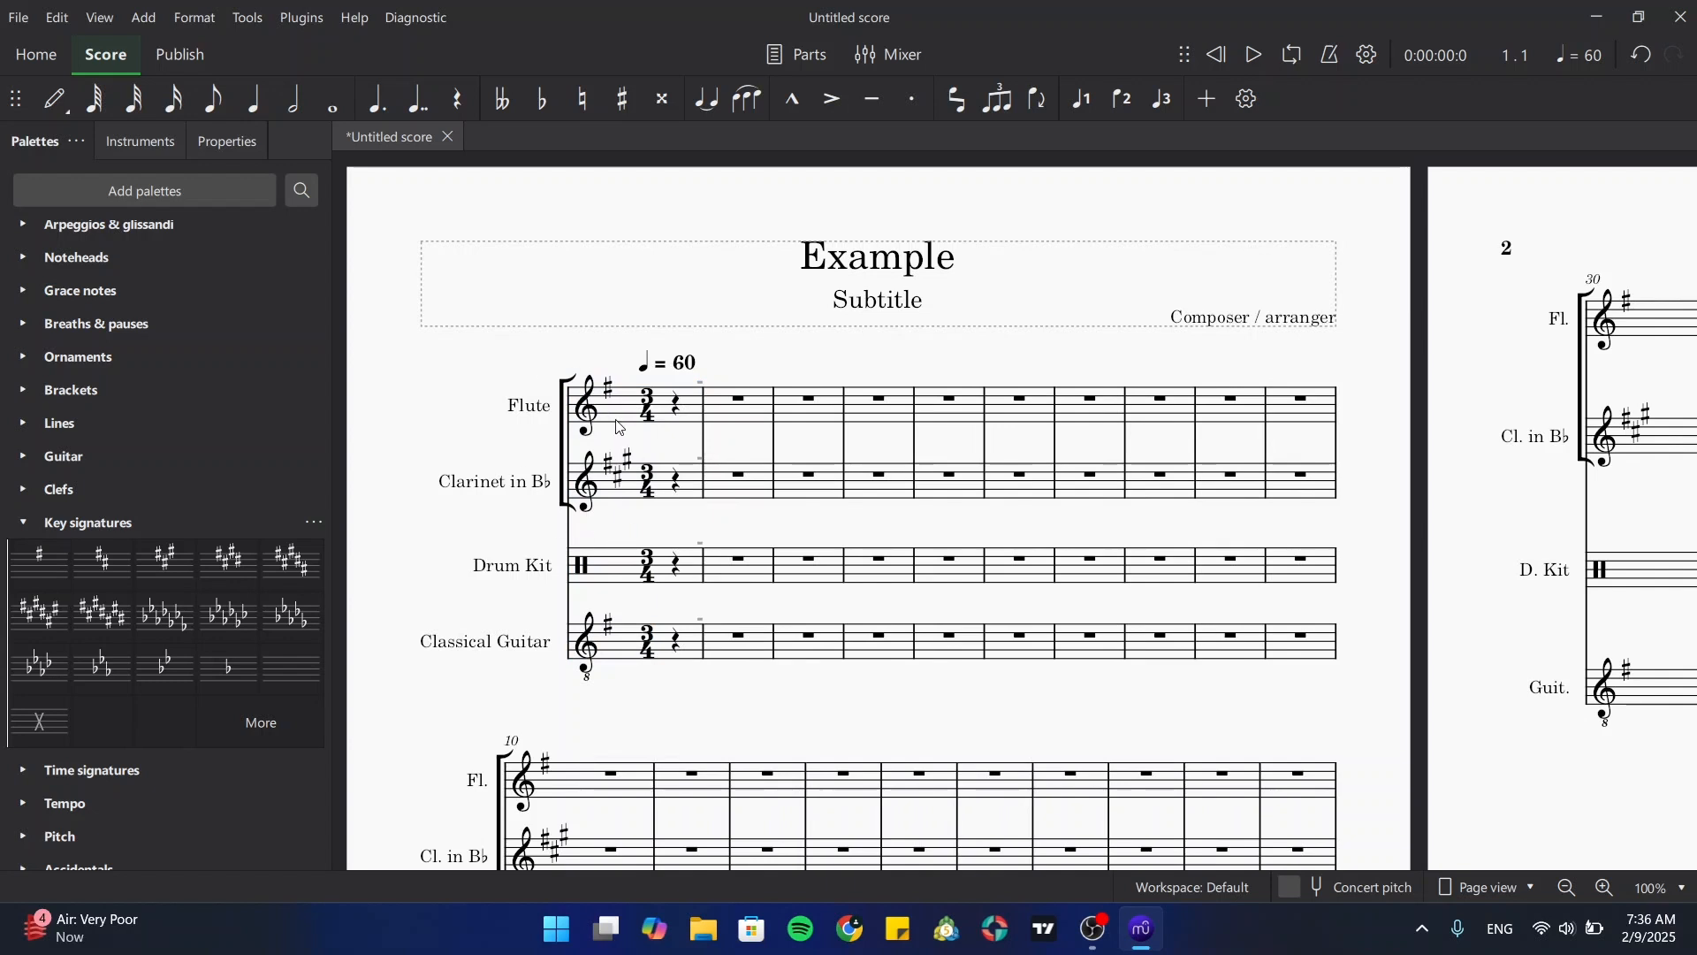
pyautogui.click(24, 525)
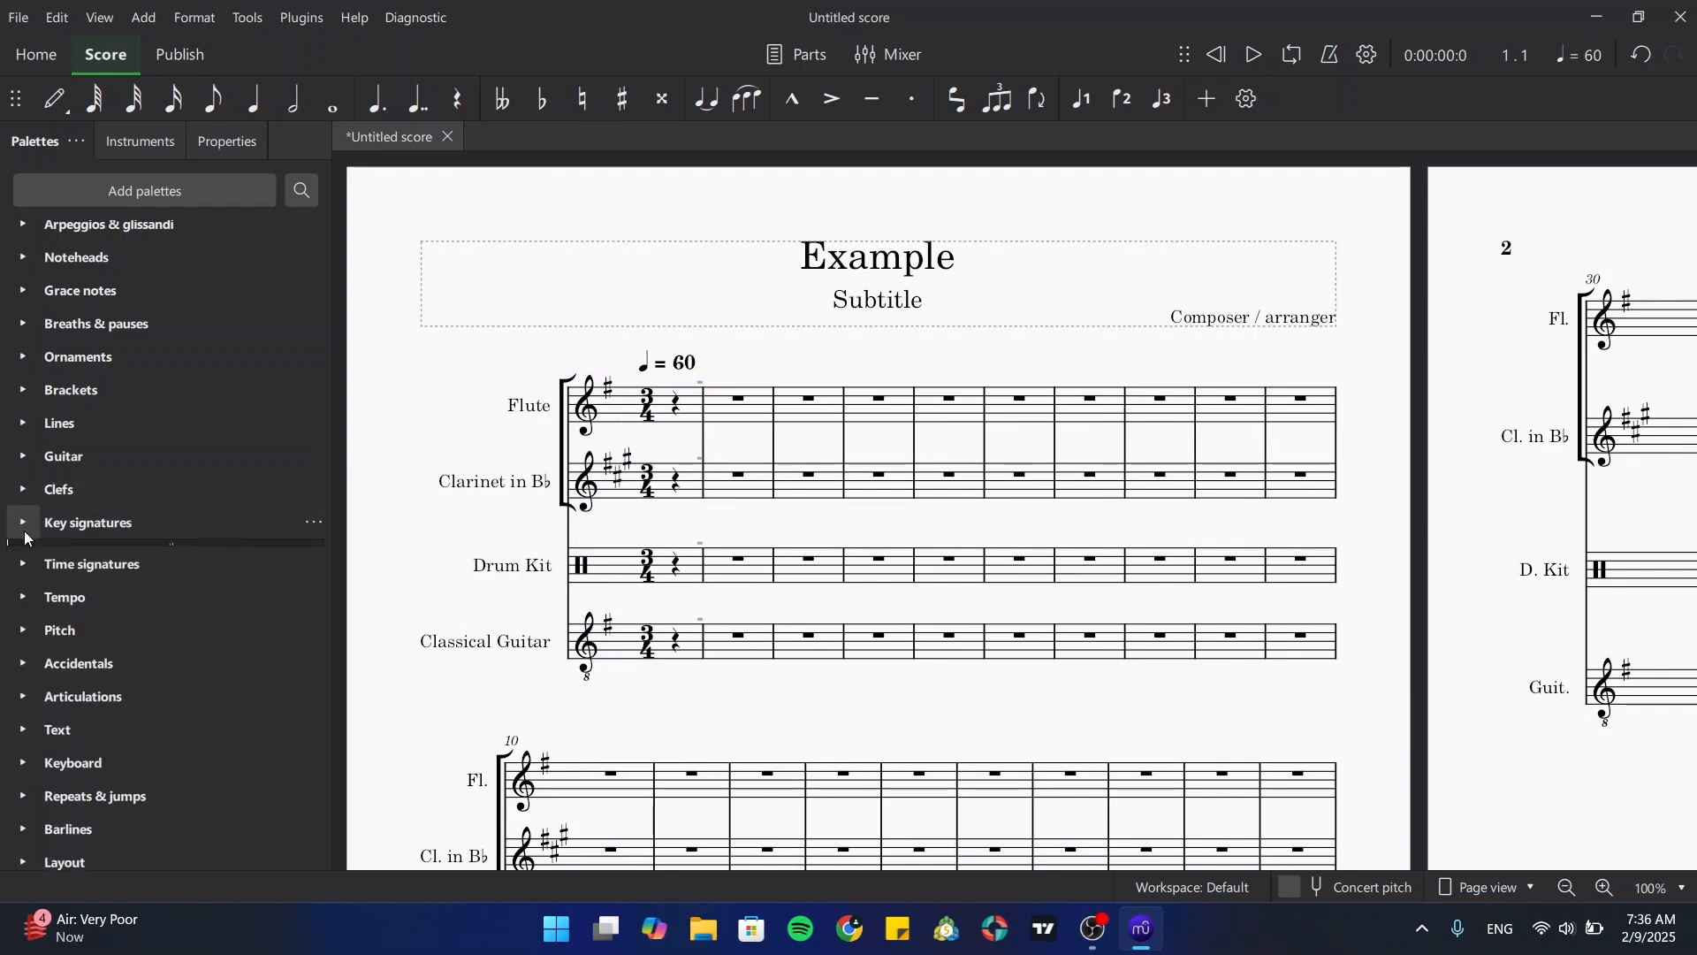
pyautogui.click(34, 557)
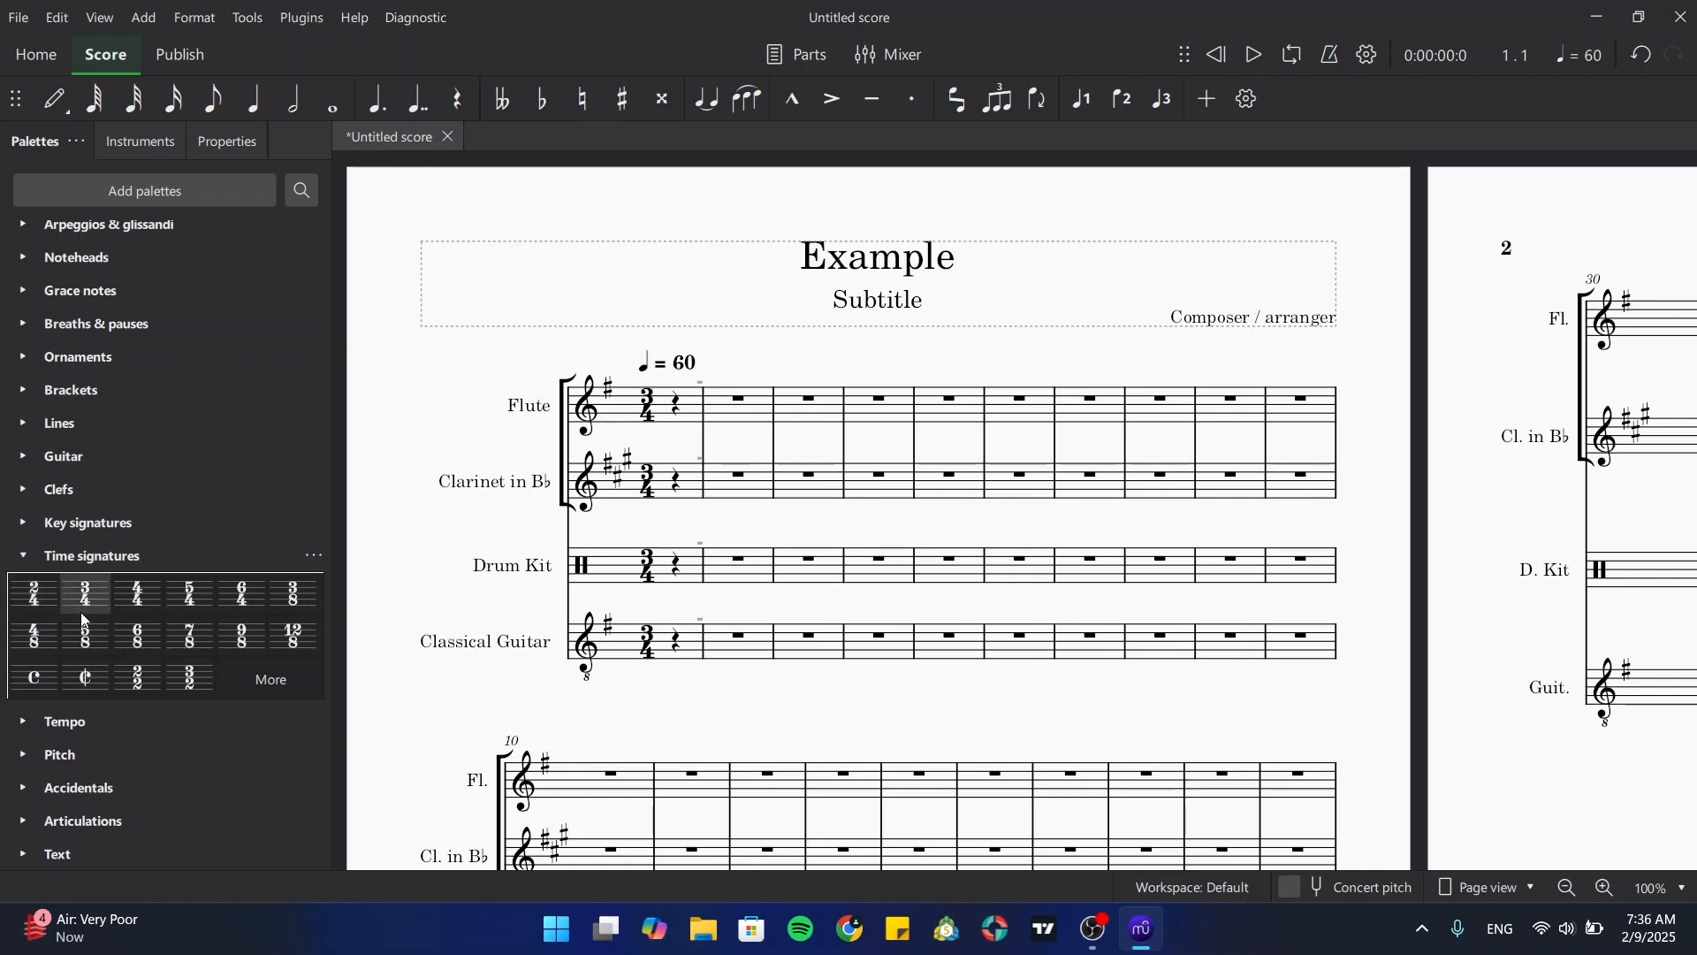
pyautogui.moveTo(241, 601)
pyautogui.mouseDown()
pyautogui.moveTo(278, 661)
pyautogui.moveTo(446, 648)
pyautogui.mouseUp()
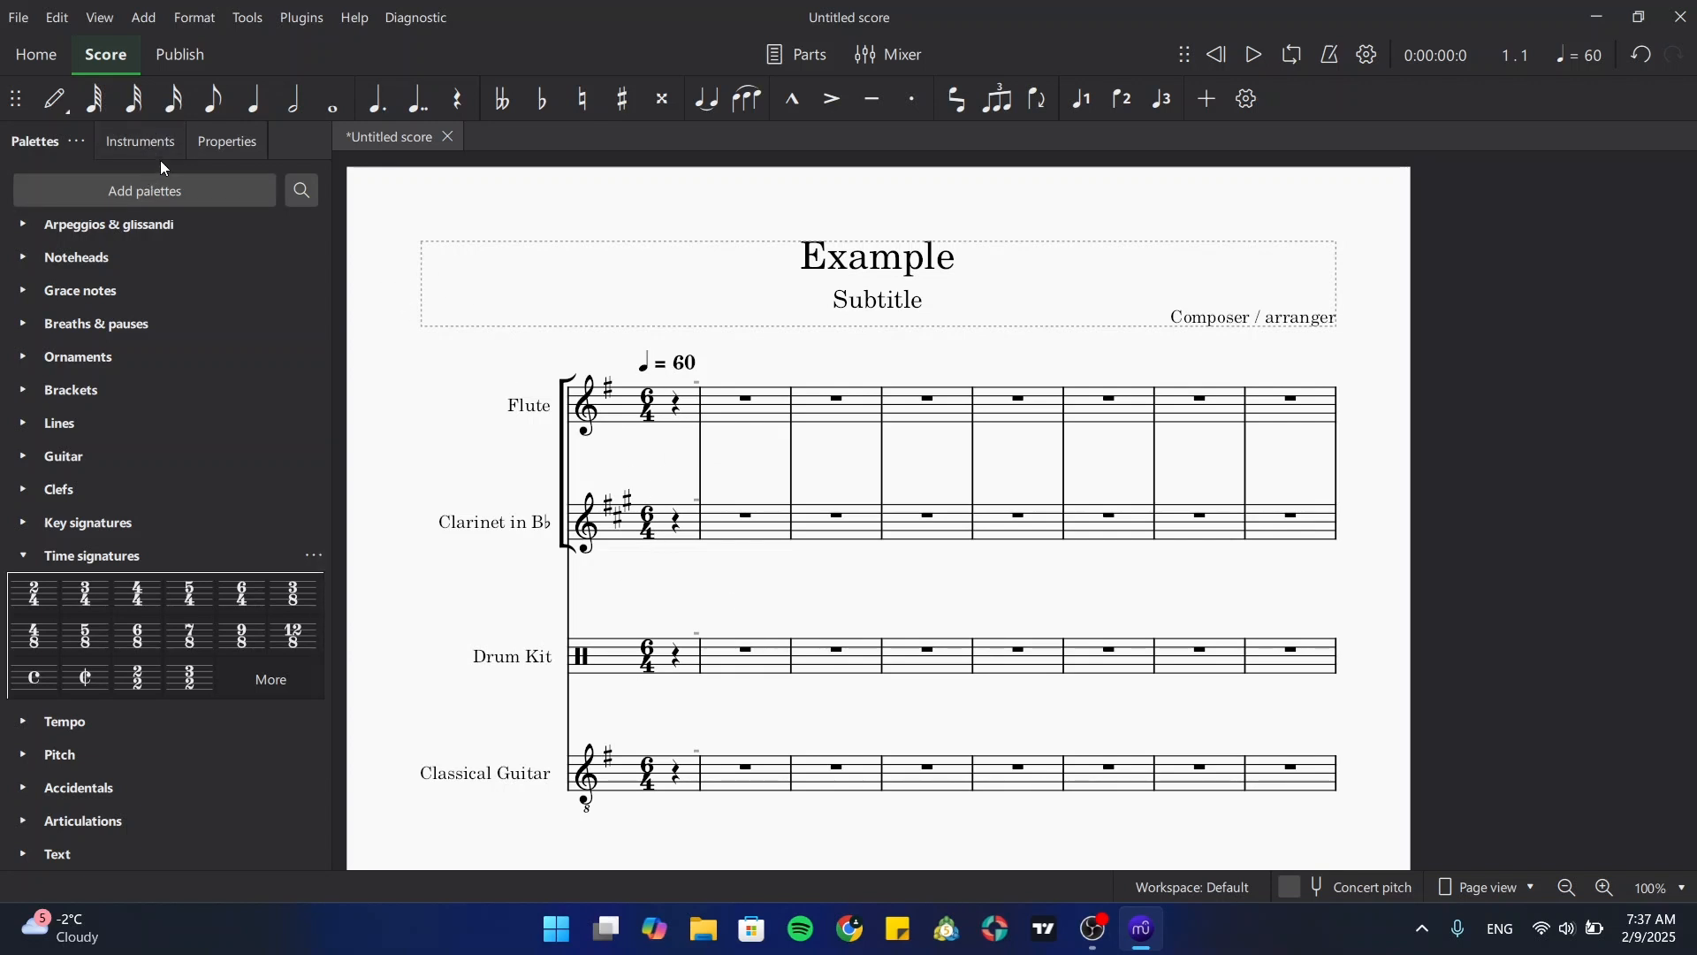
# Step: Remove the Flute from the score's instruments
pyautogui.click(137, 141)
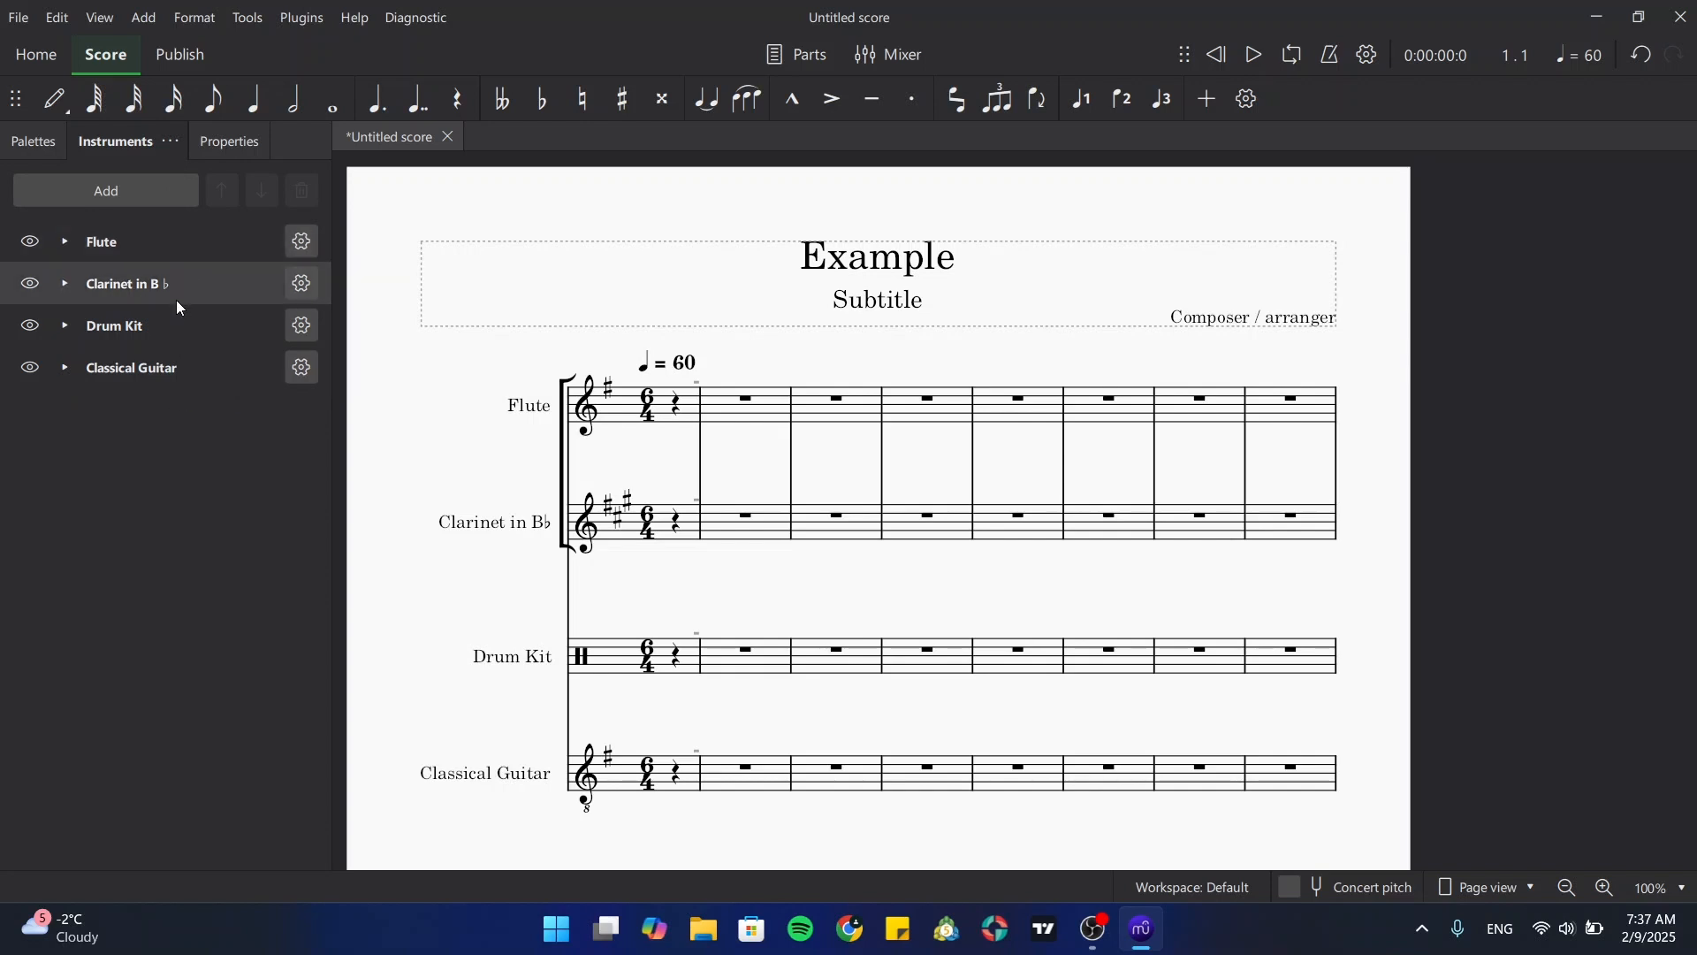
pyautogui.click(170, 251)
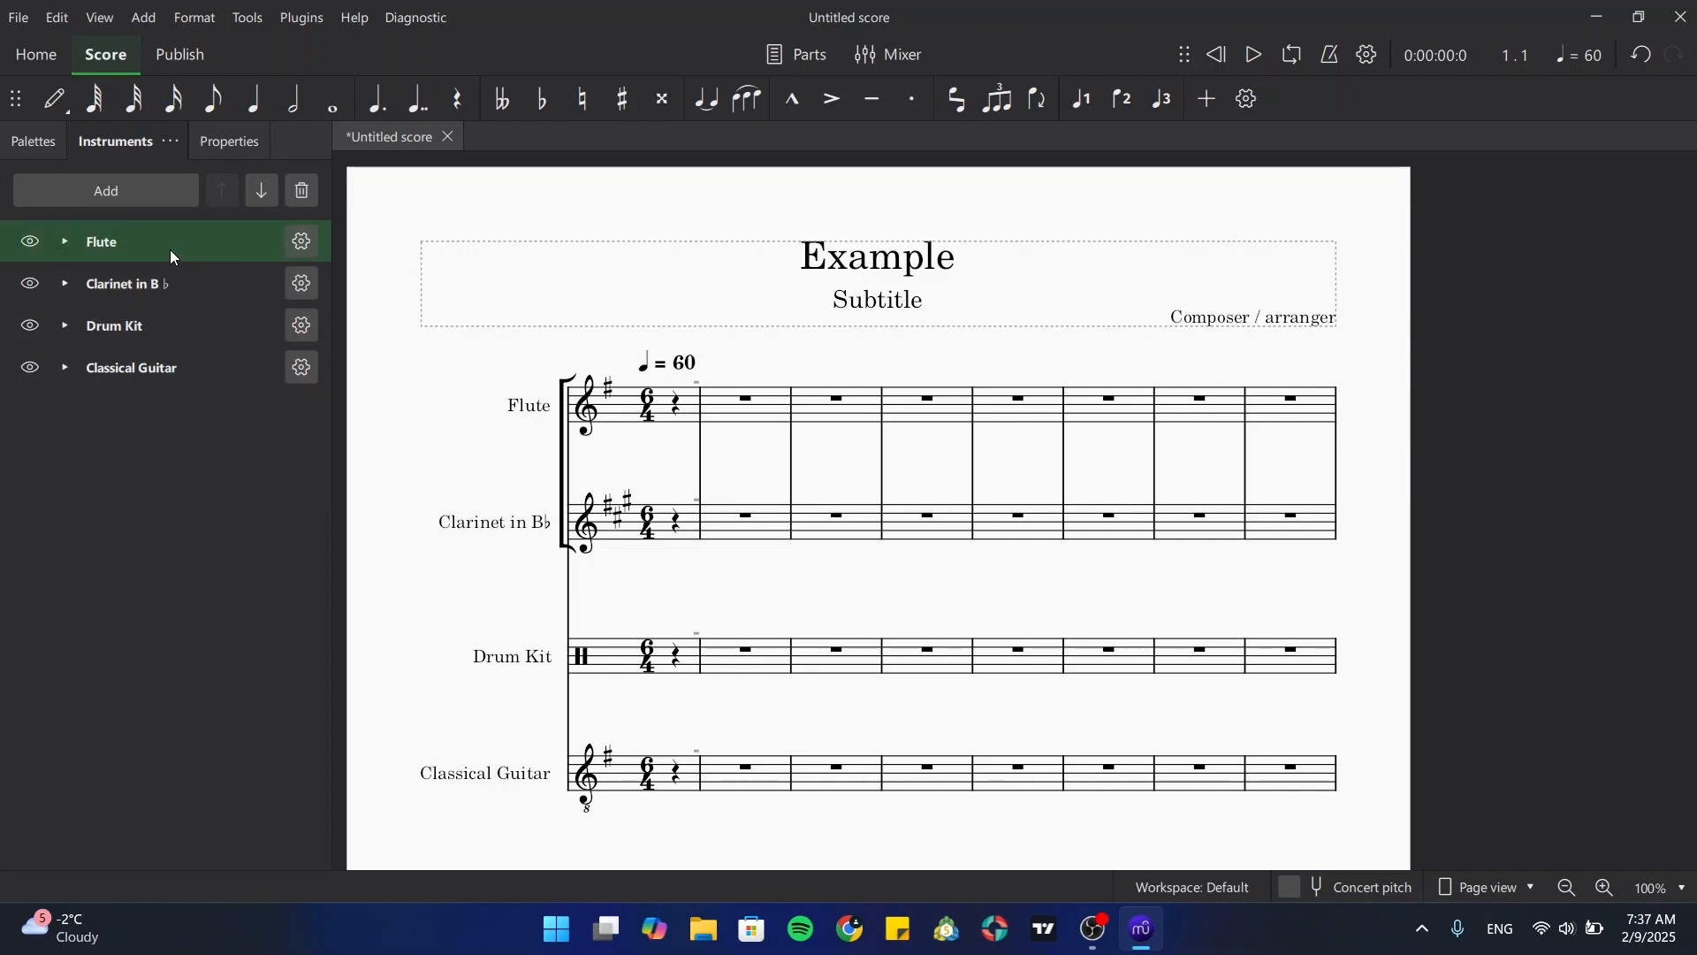
pyautogui.click(301, 191)
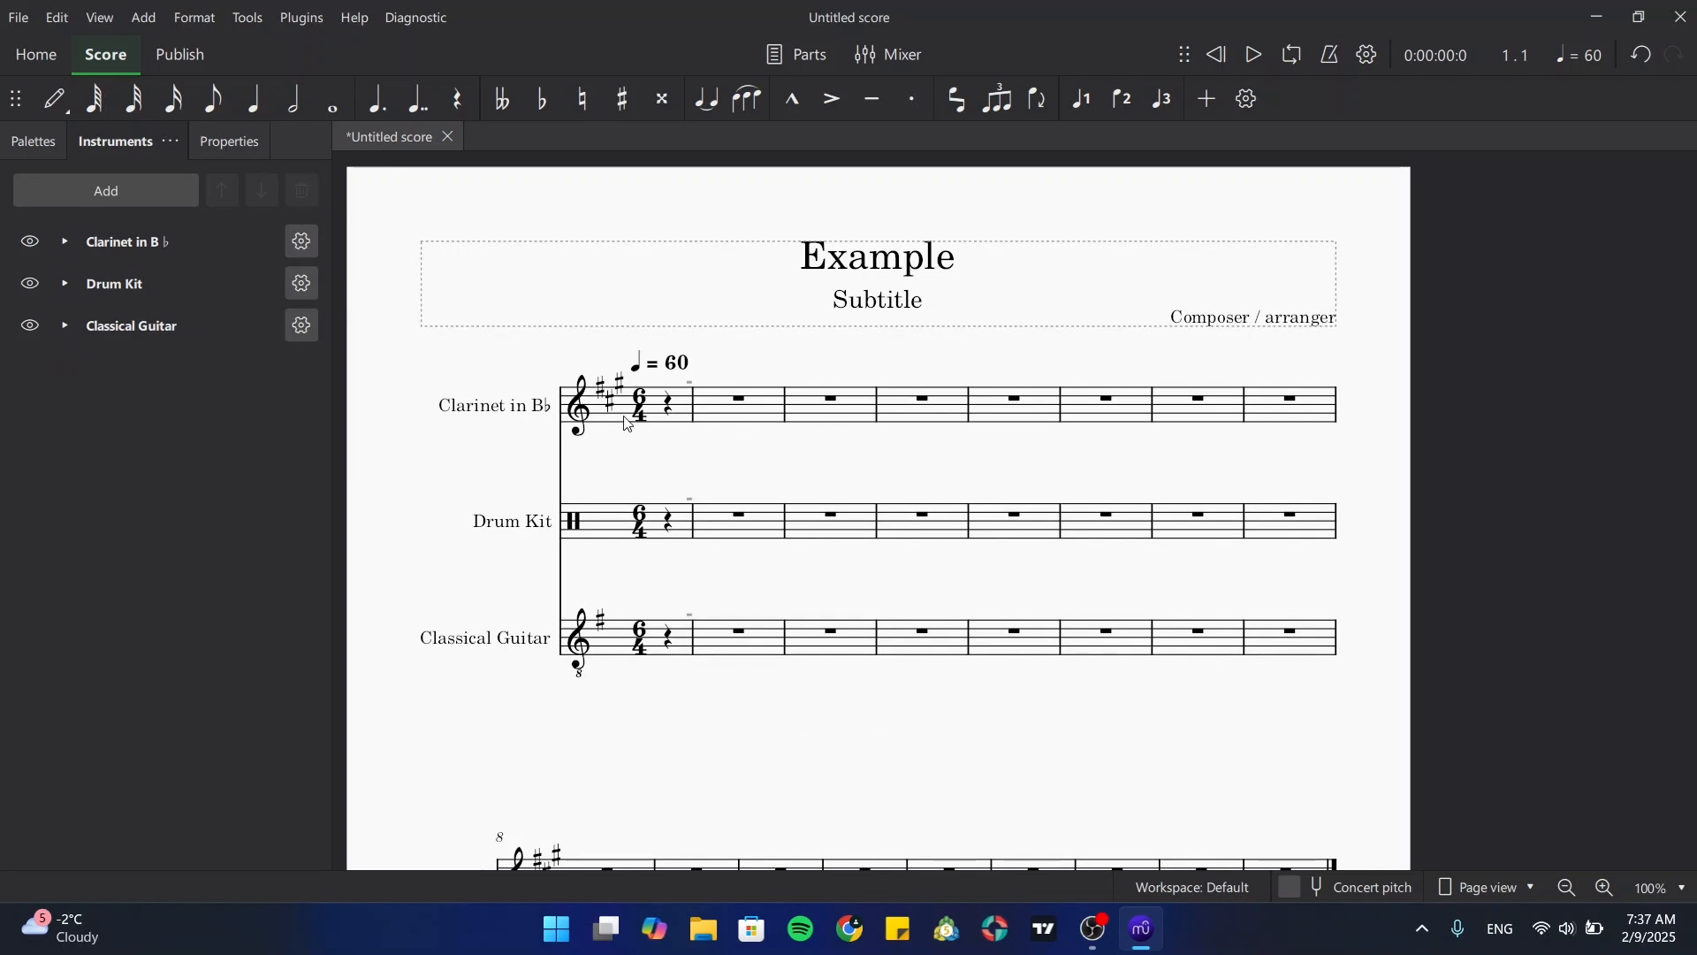
# Step: Add a Soprano from the Vocals family to the score
pyautogui.click(149, 187)
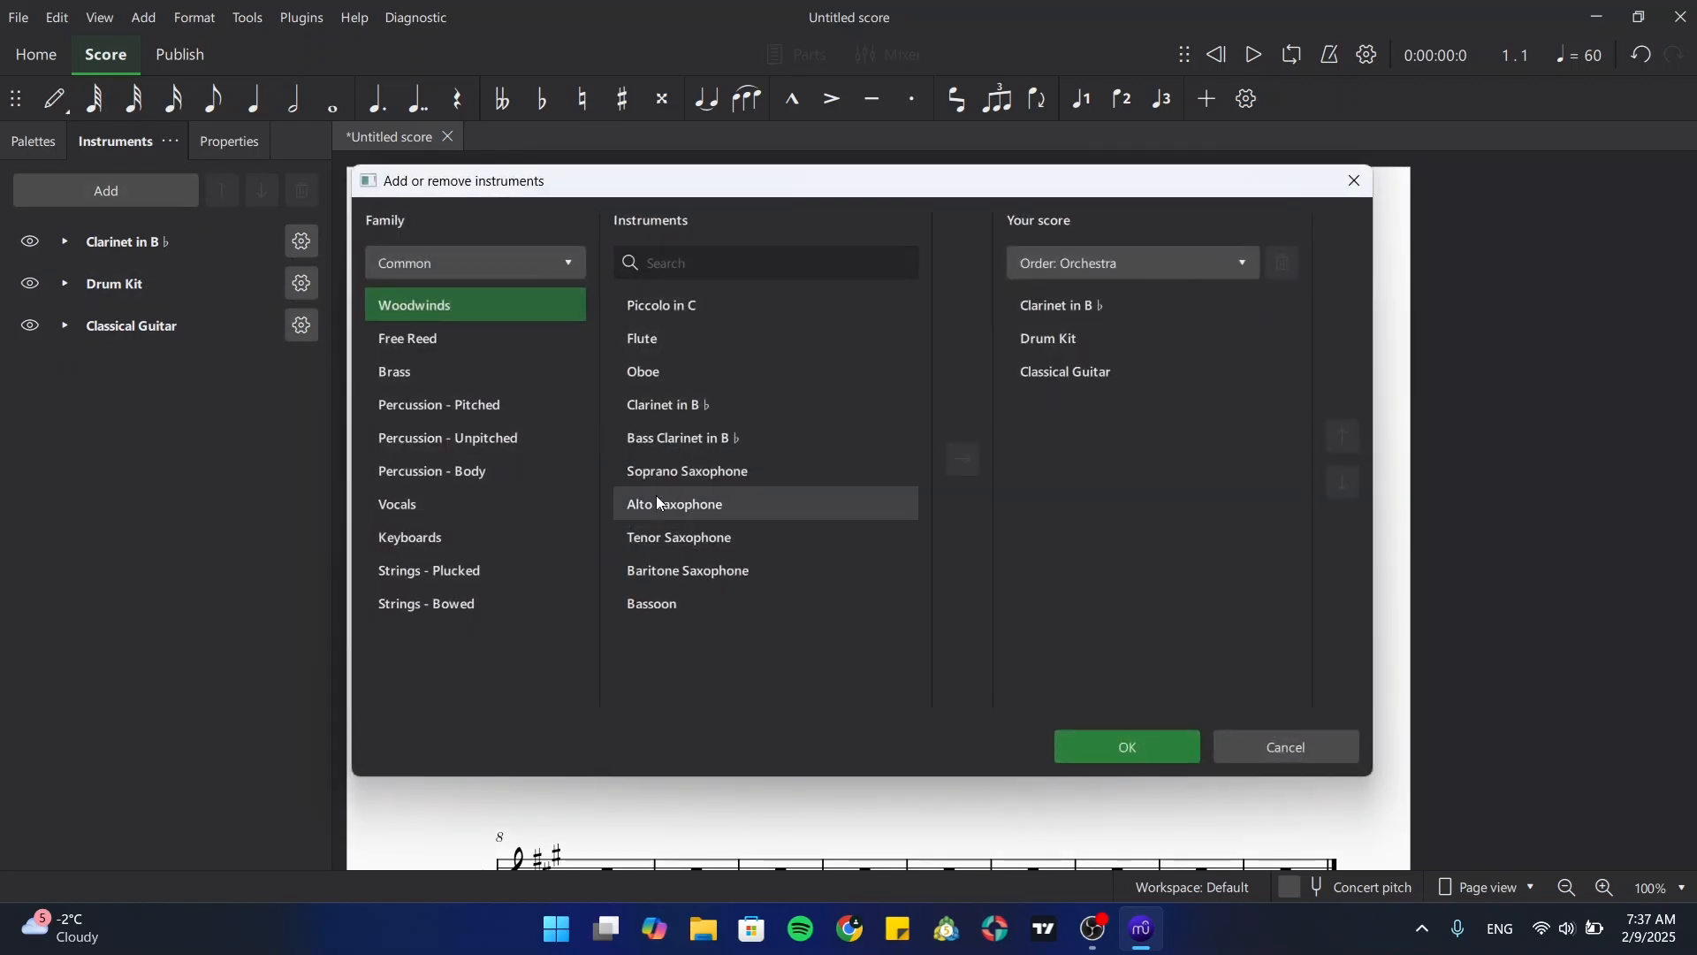
pyautogui.click(531, 504)
pyautogui.click(721, 301)
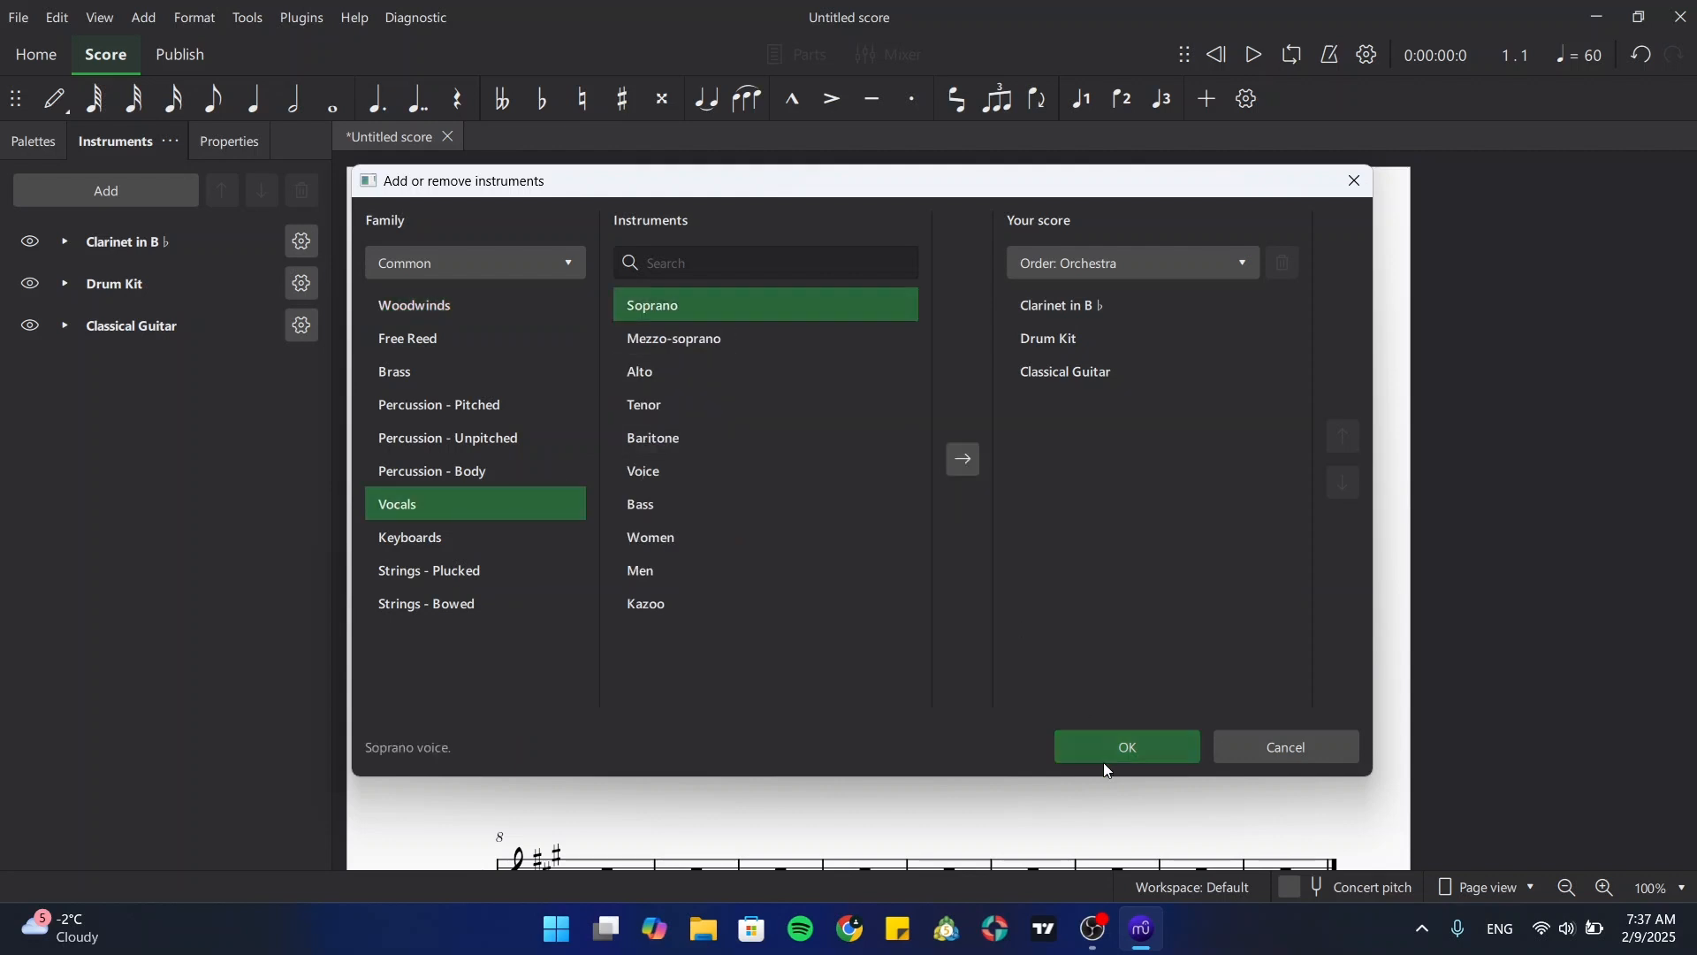
pyautogui.click(962, 459)
pyautogui.click(1137, 757)
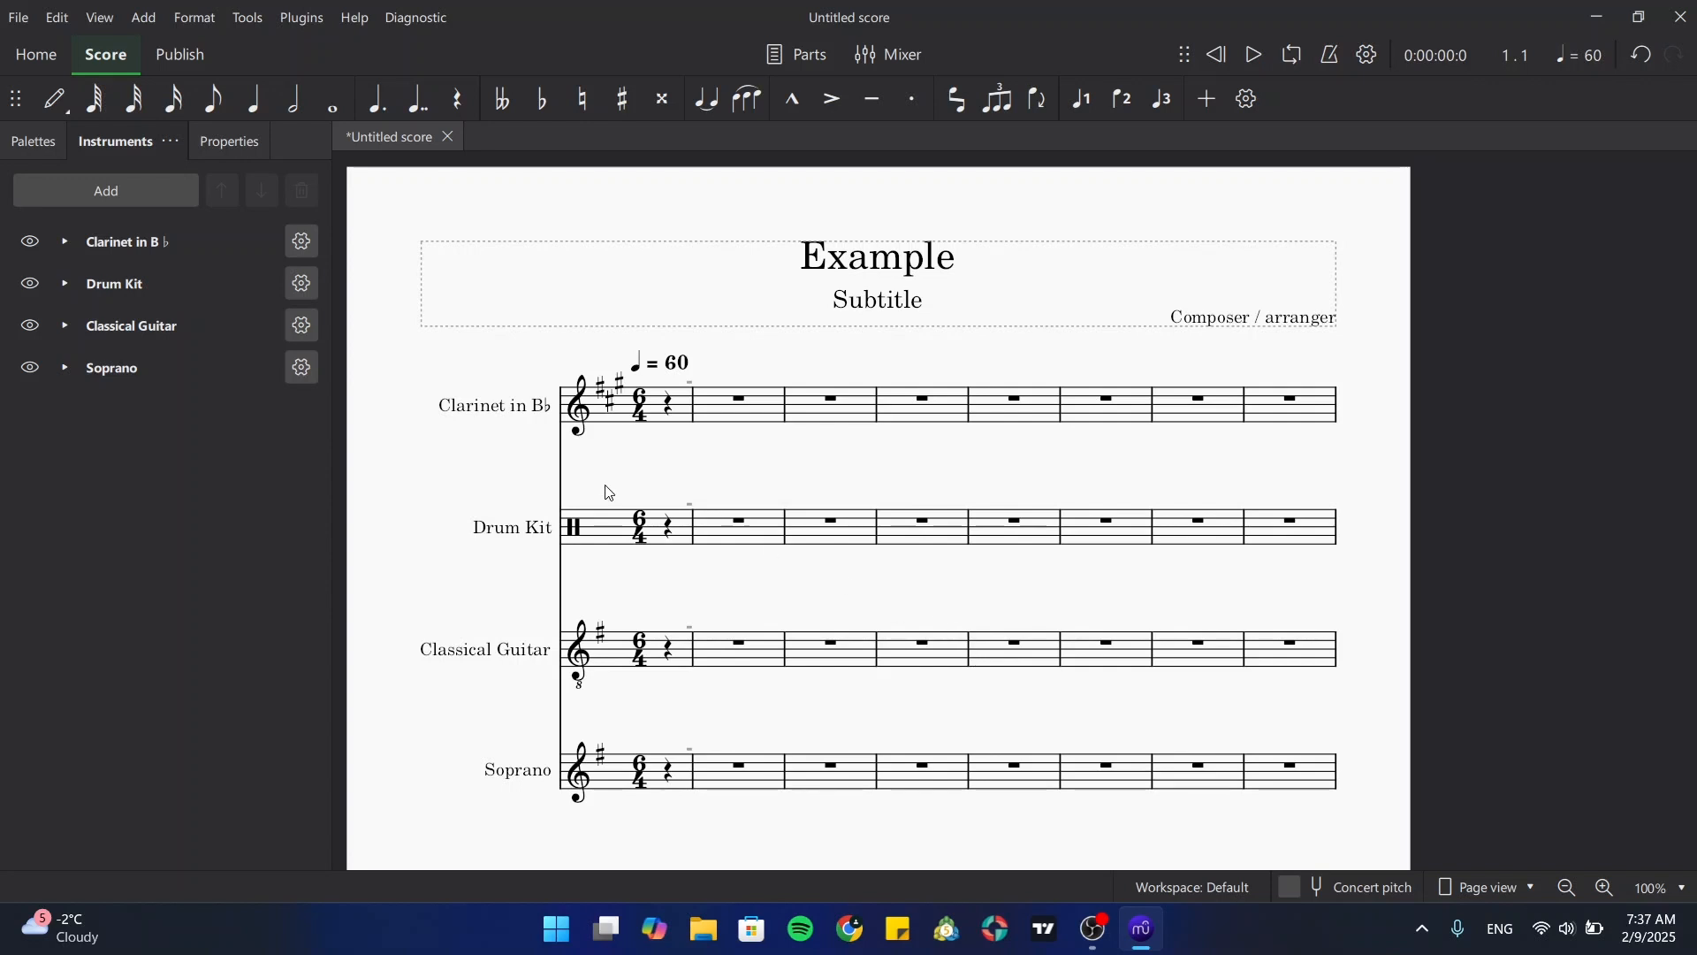
# Step: Try reordering the score's instruments by moving Classical Guitar to the end and Soprano to the first position
pyautogui.click(115, 204)
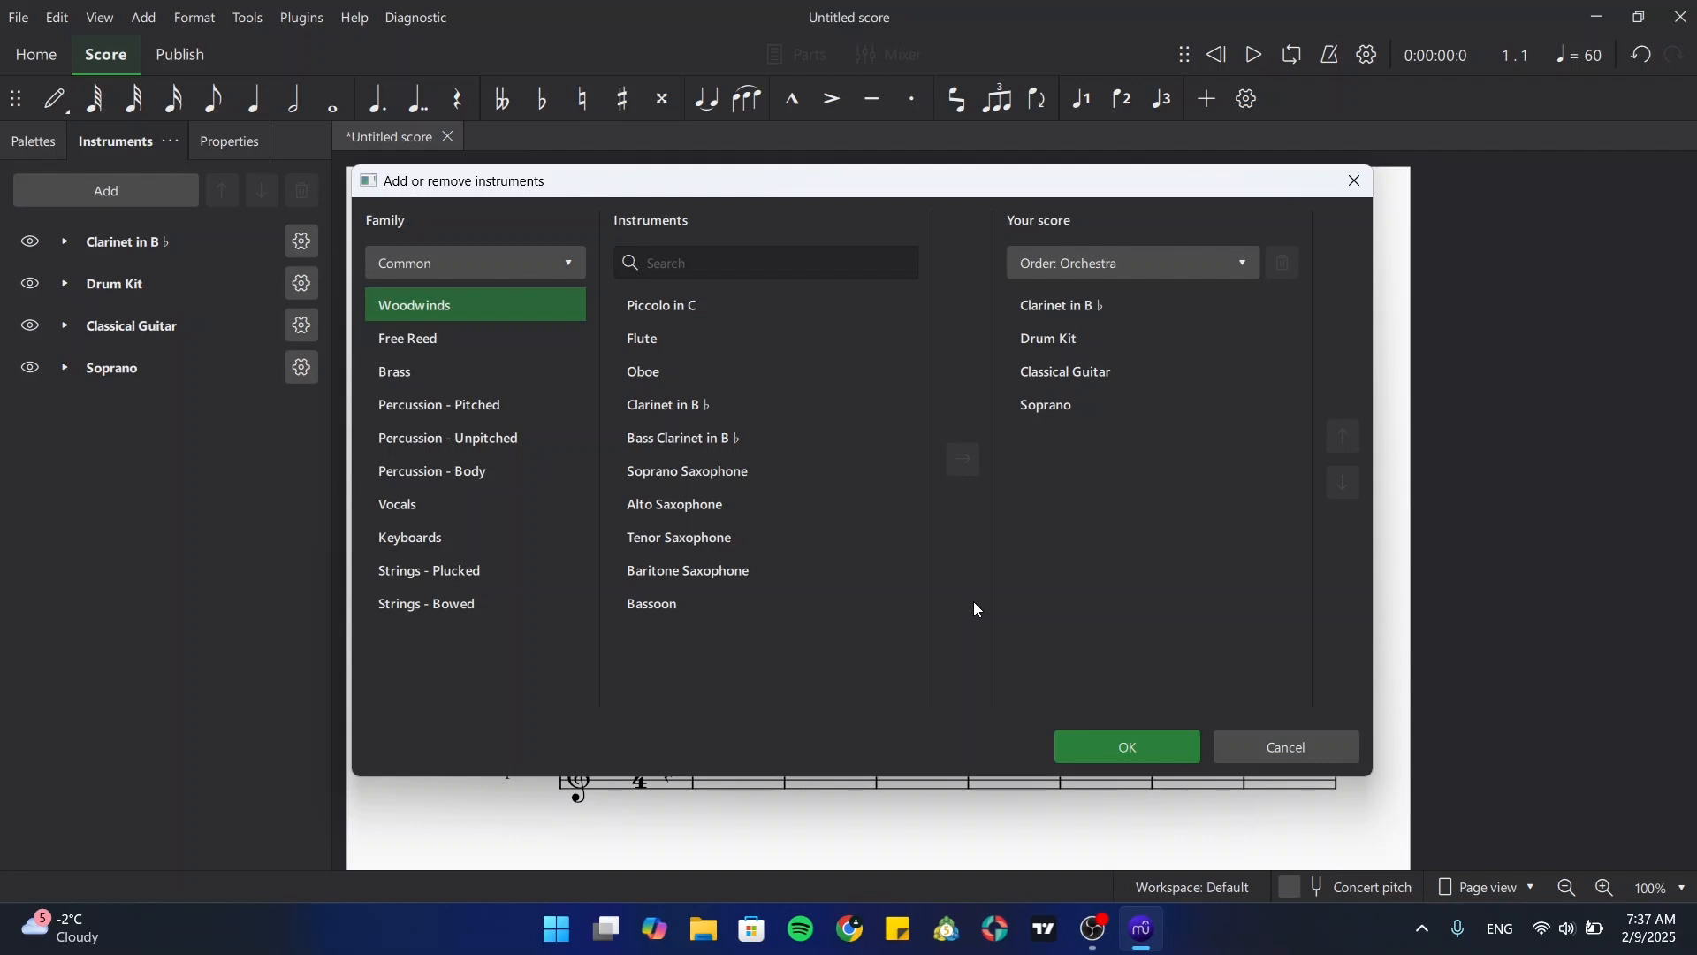
pyautogui.click(1061, 336)
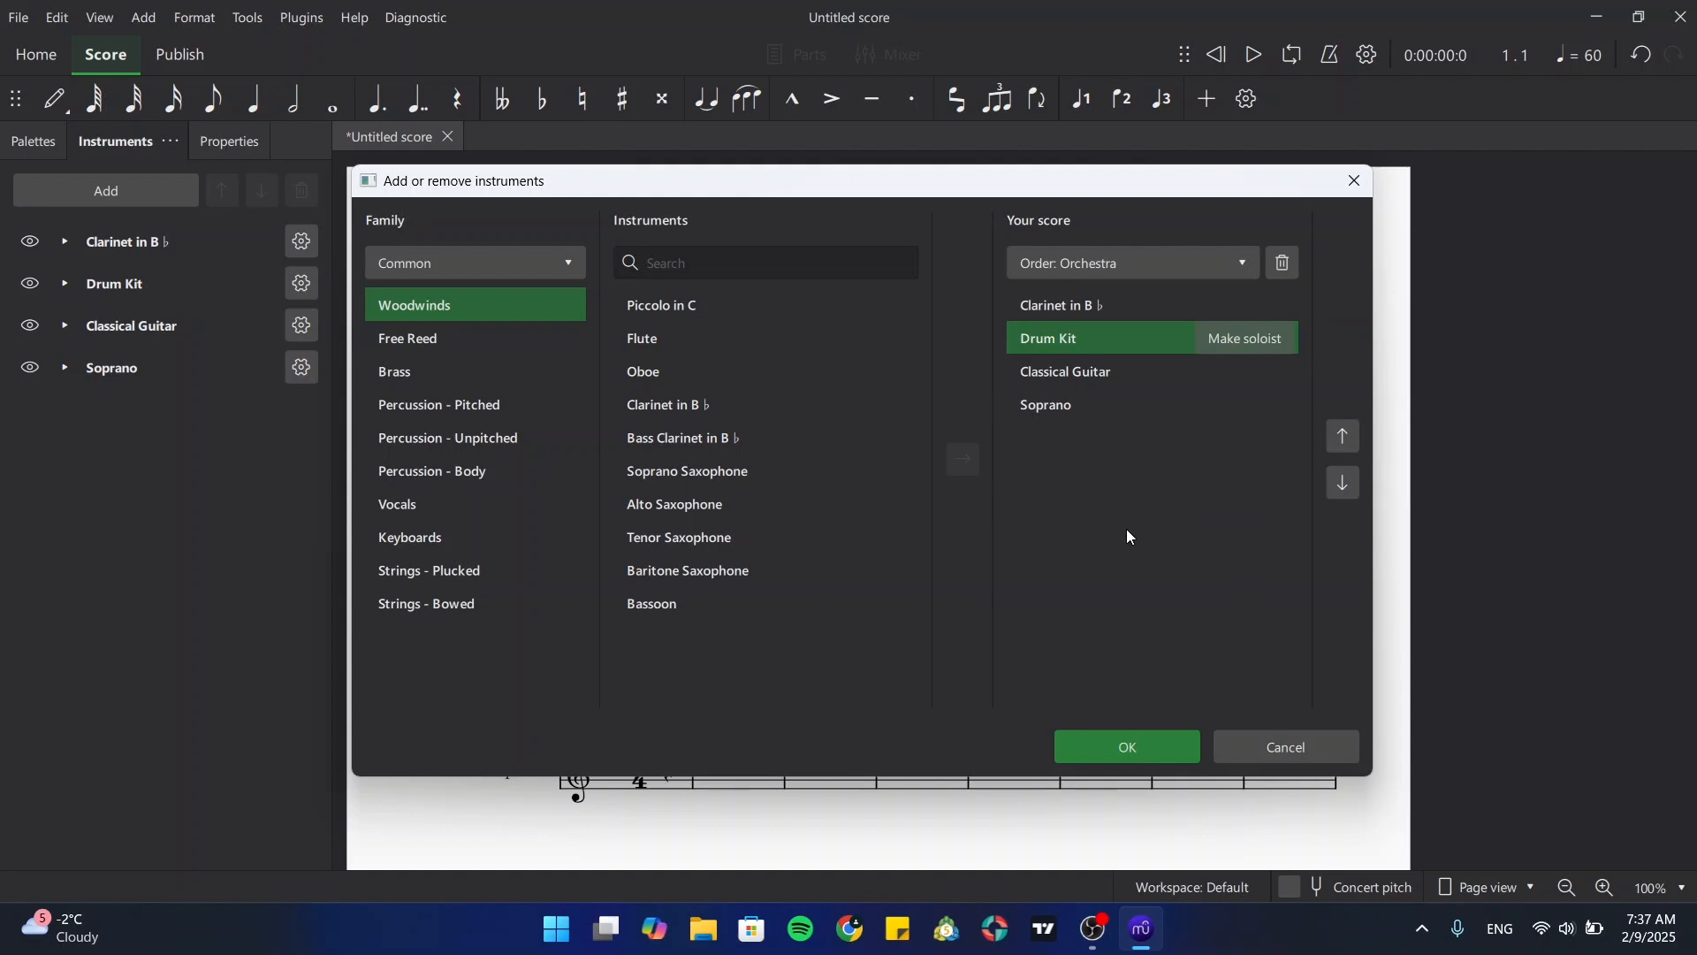
pyautogui.click(1050, 376)
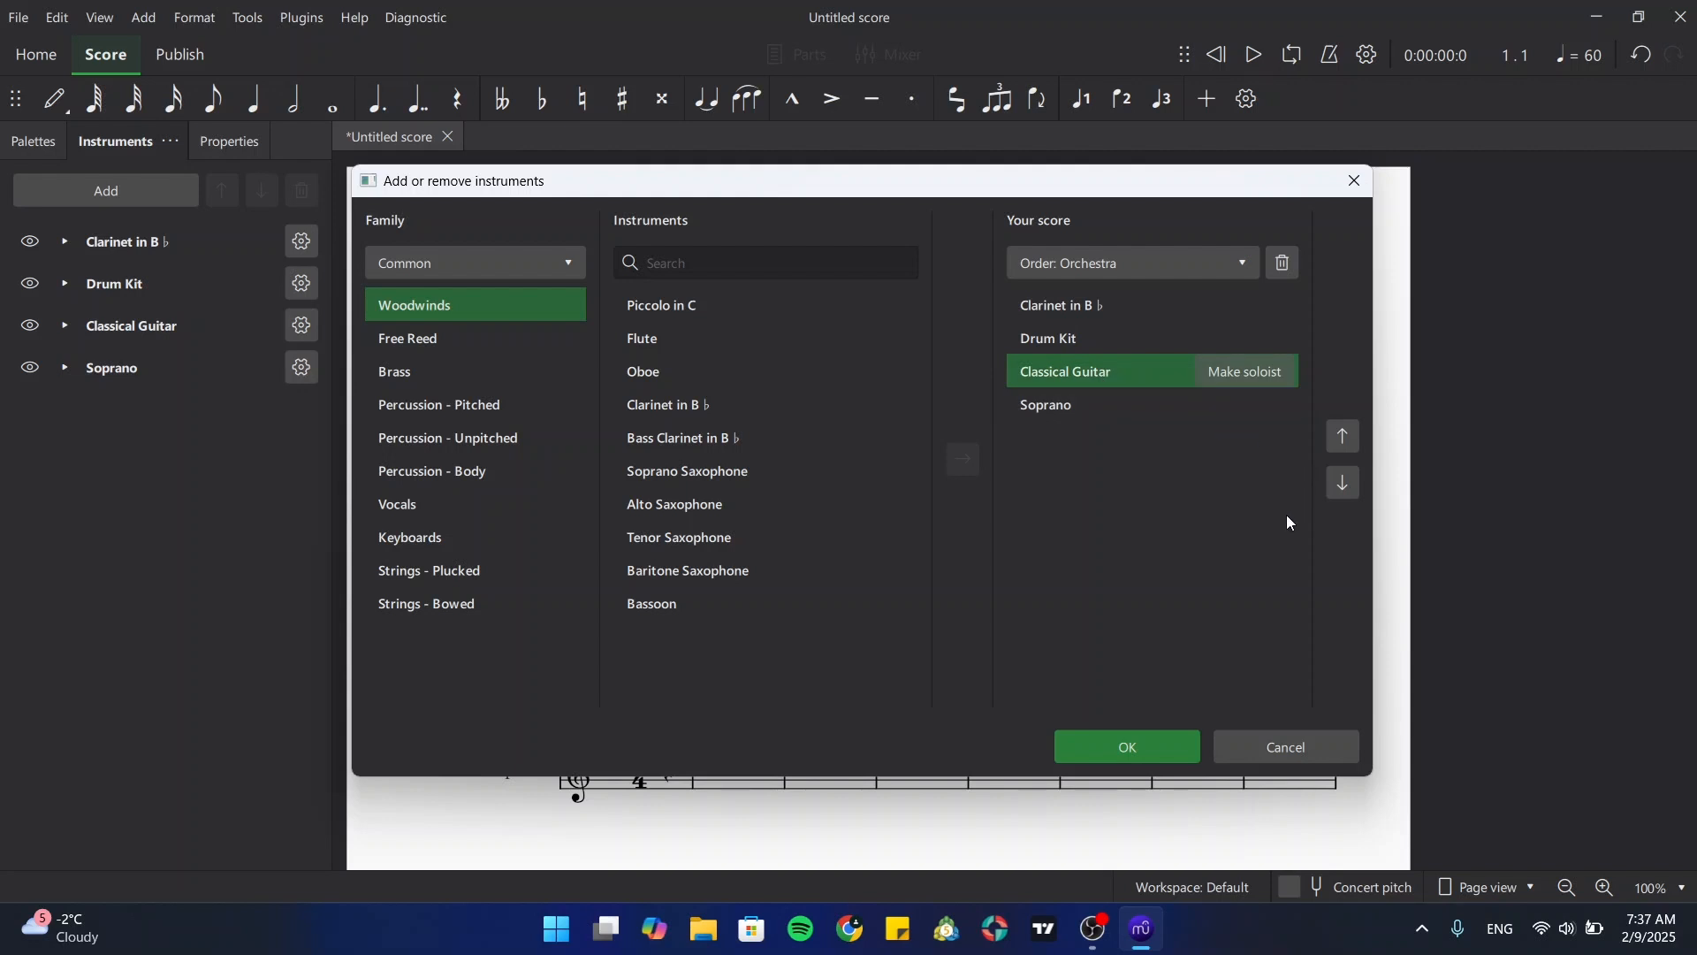
pyautogui.click(1342, 483)
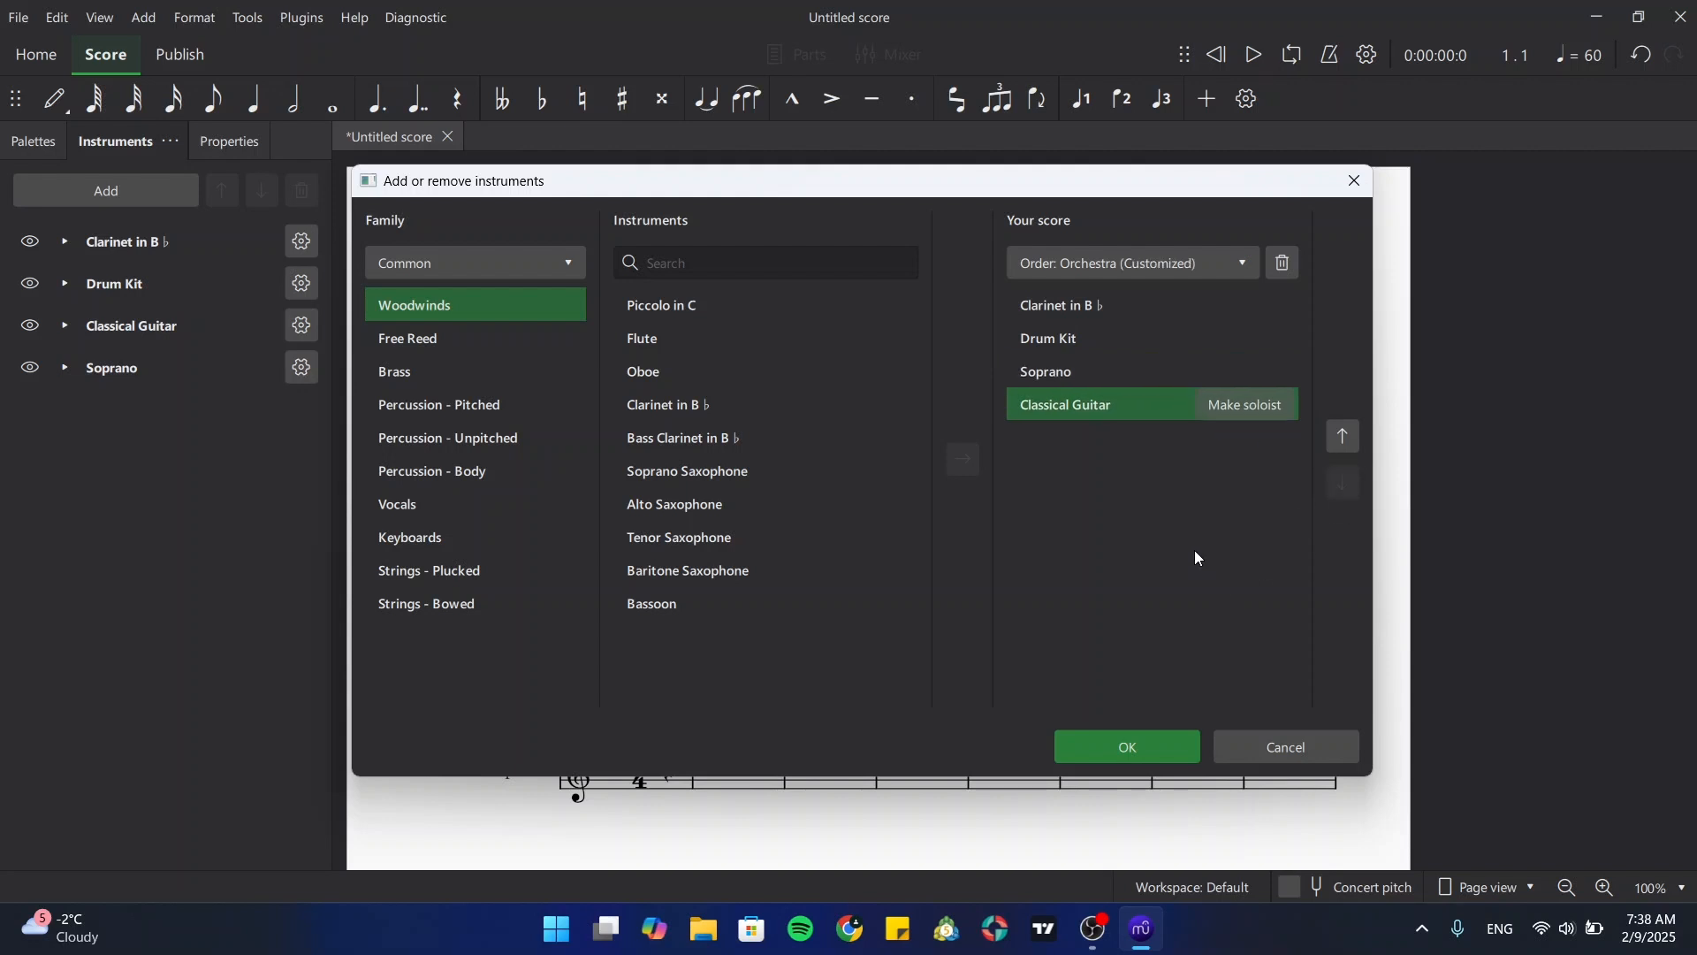
pyautogui.click(1070, 371)
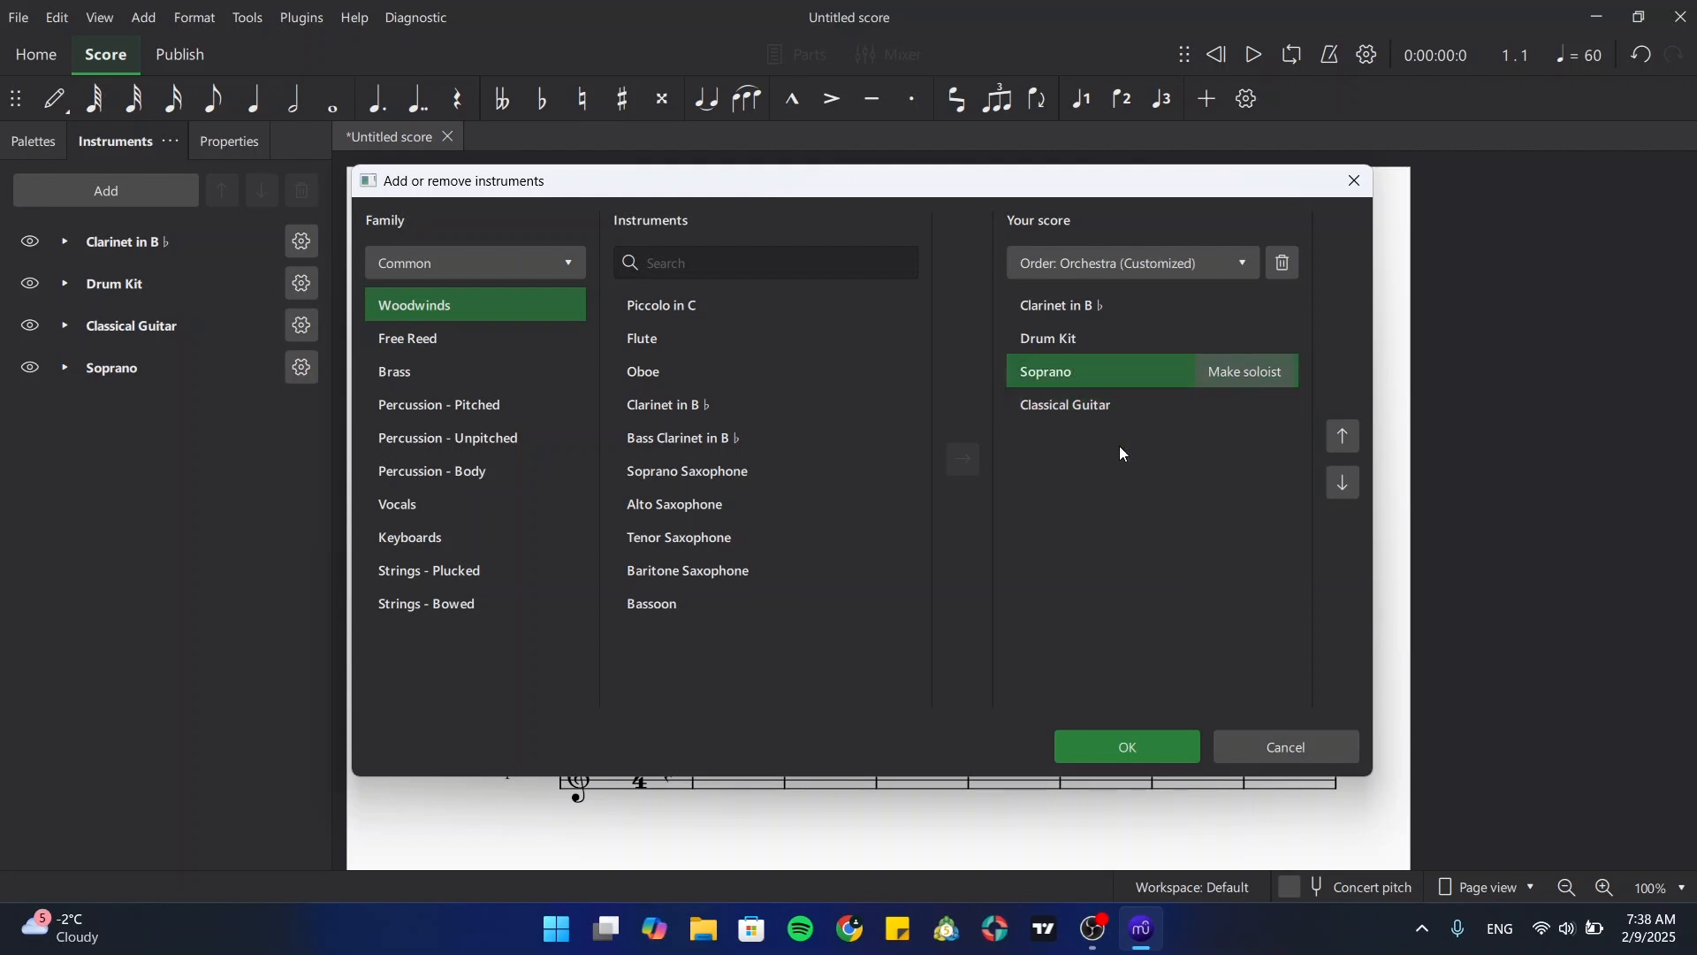
pyautogui.click(1348, 438)
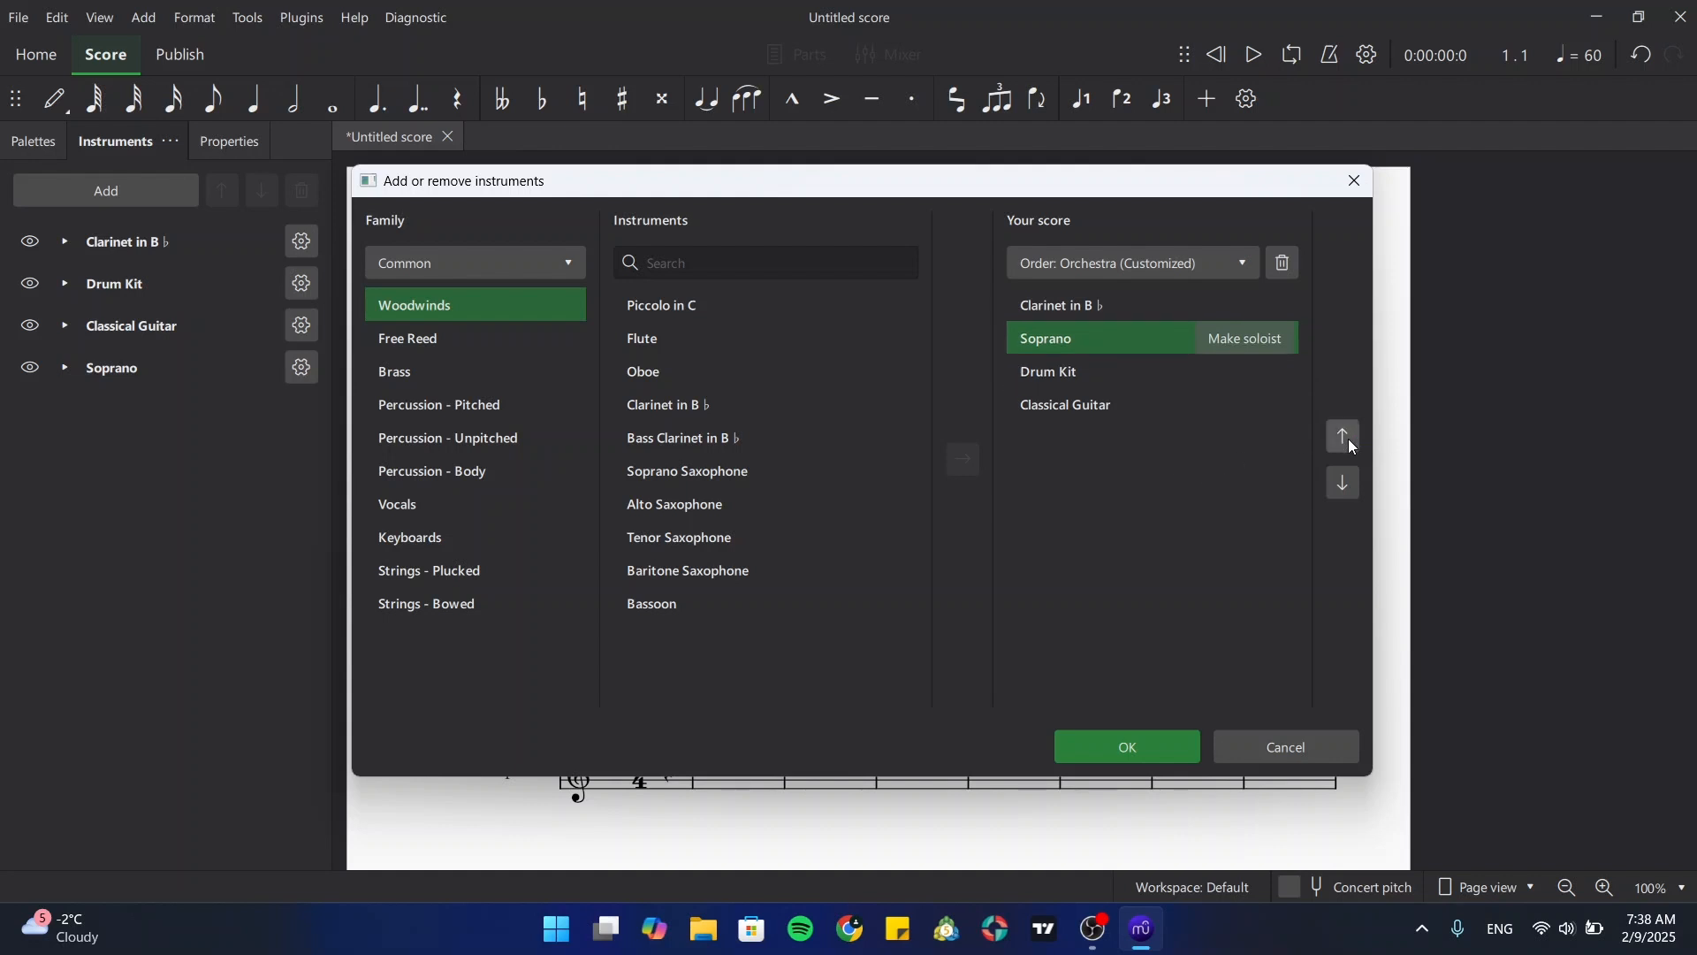
pyautogui.click(1349, 438)
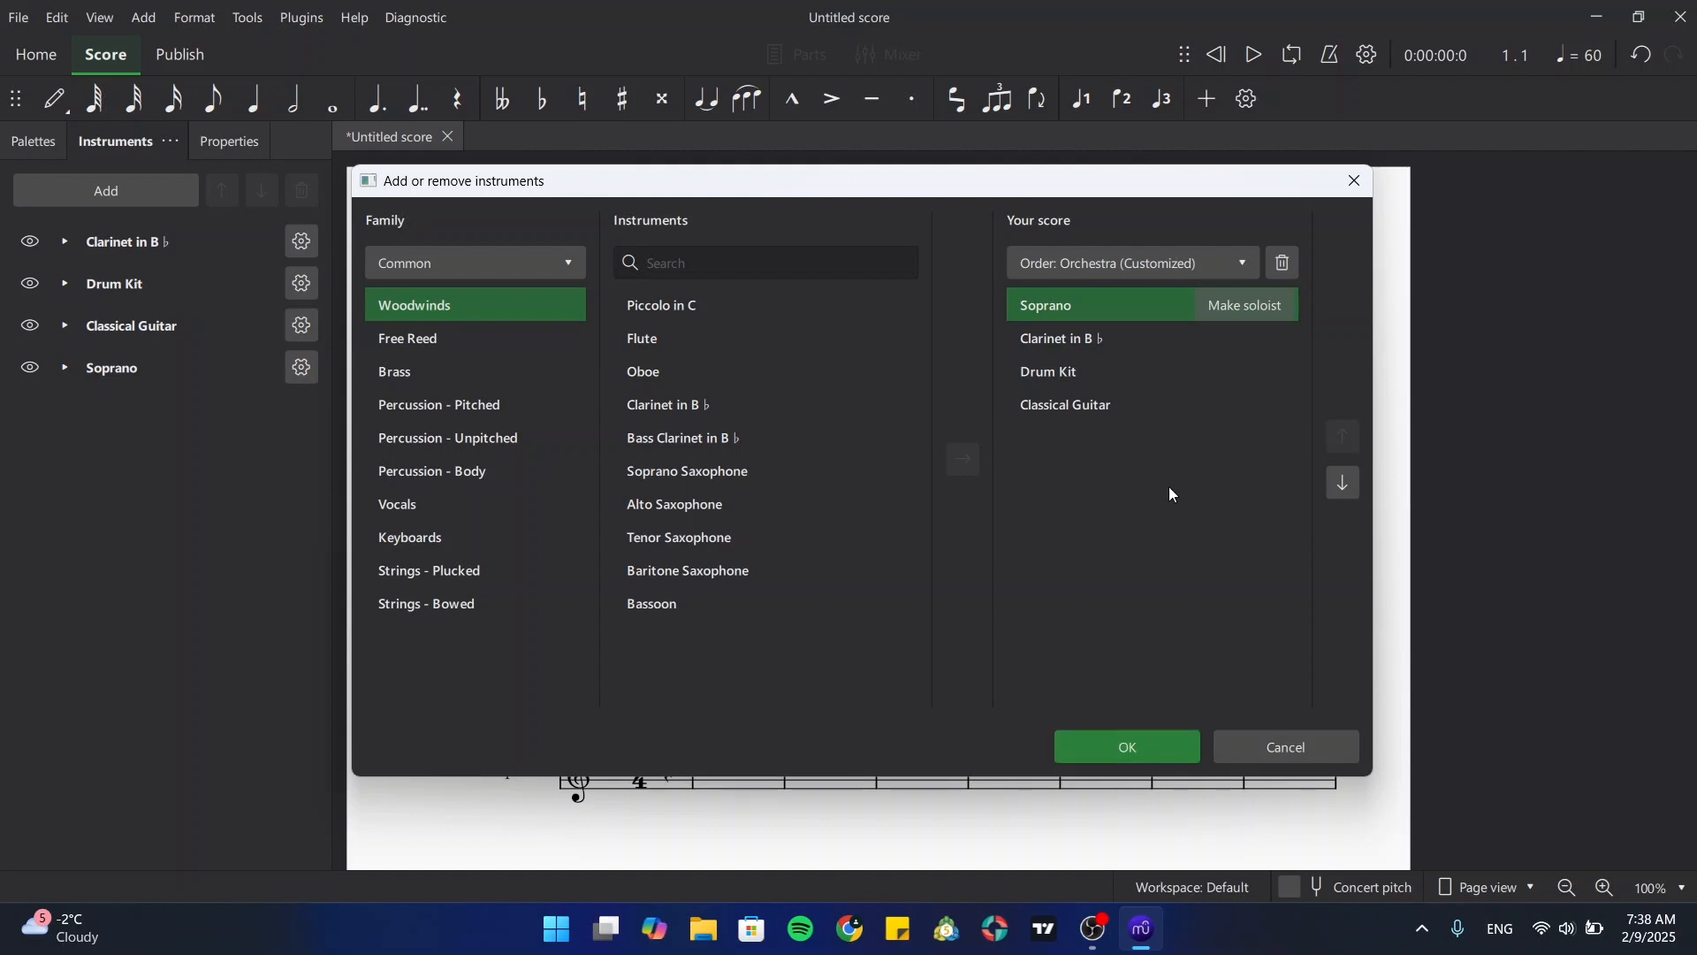
# Step: View the ensemble ordering presets and discard the instrument order changes
pyautogui.click(1204, 273)
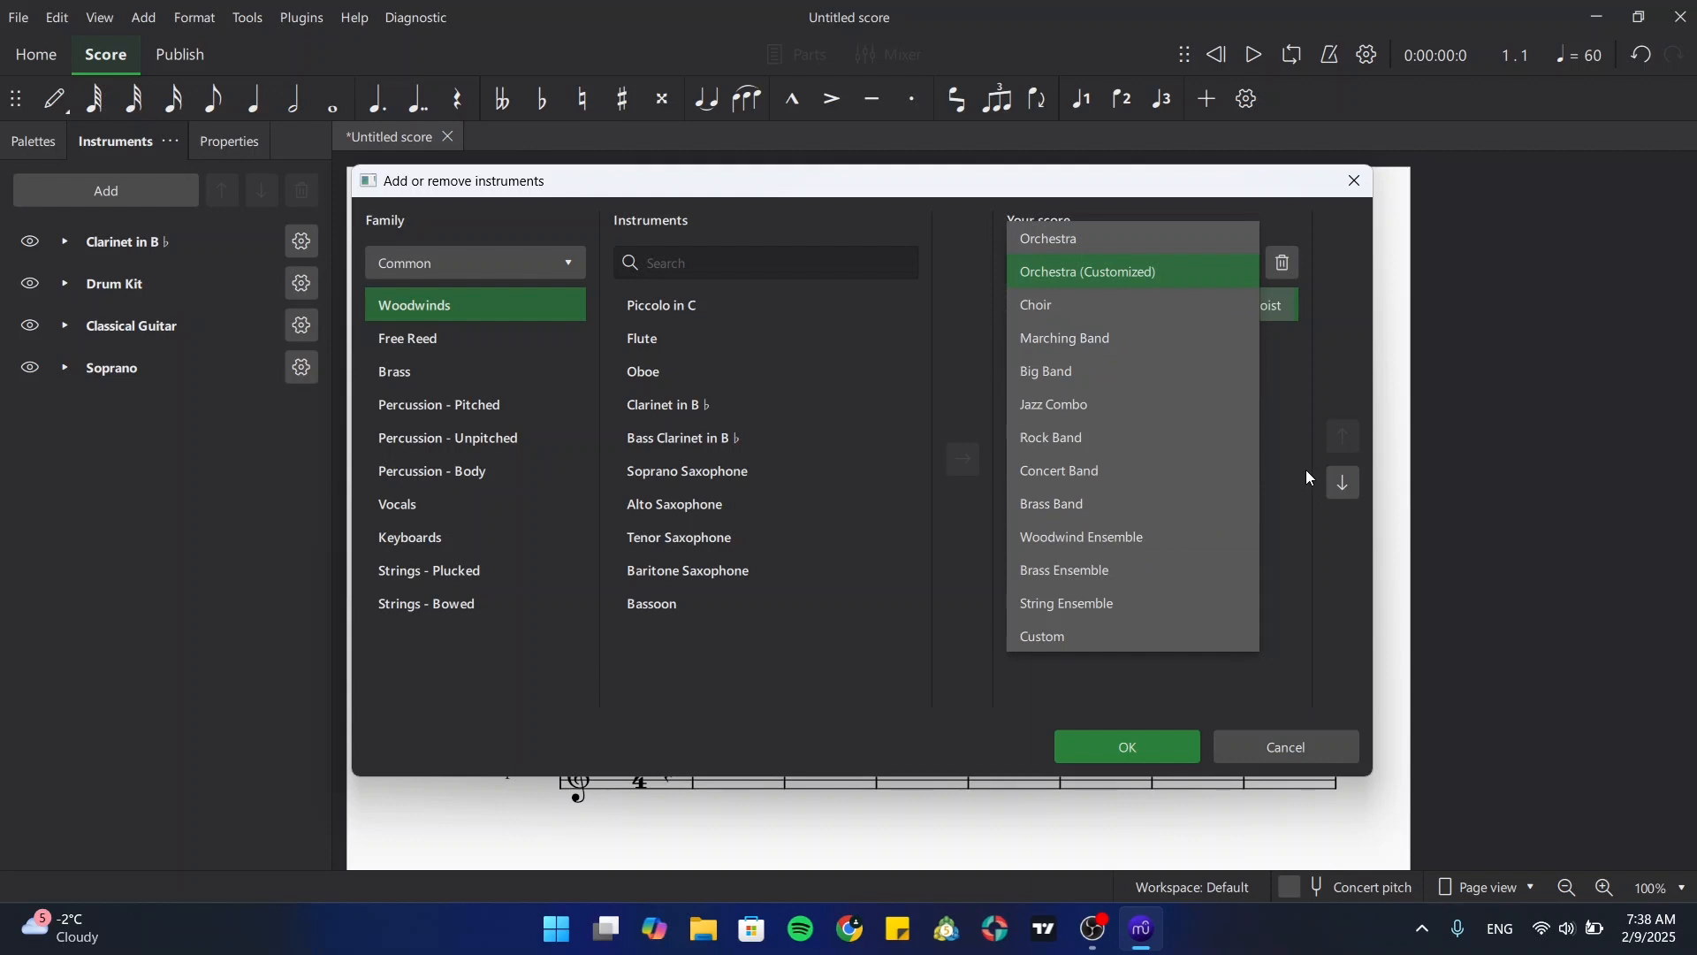
pyautogui.click(1280, 555)
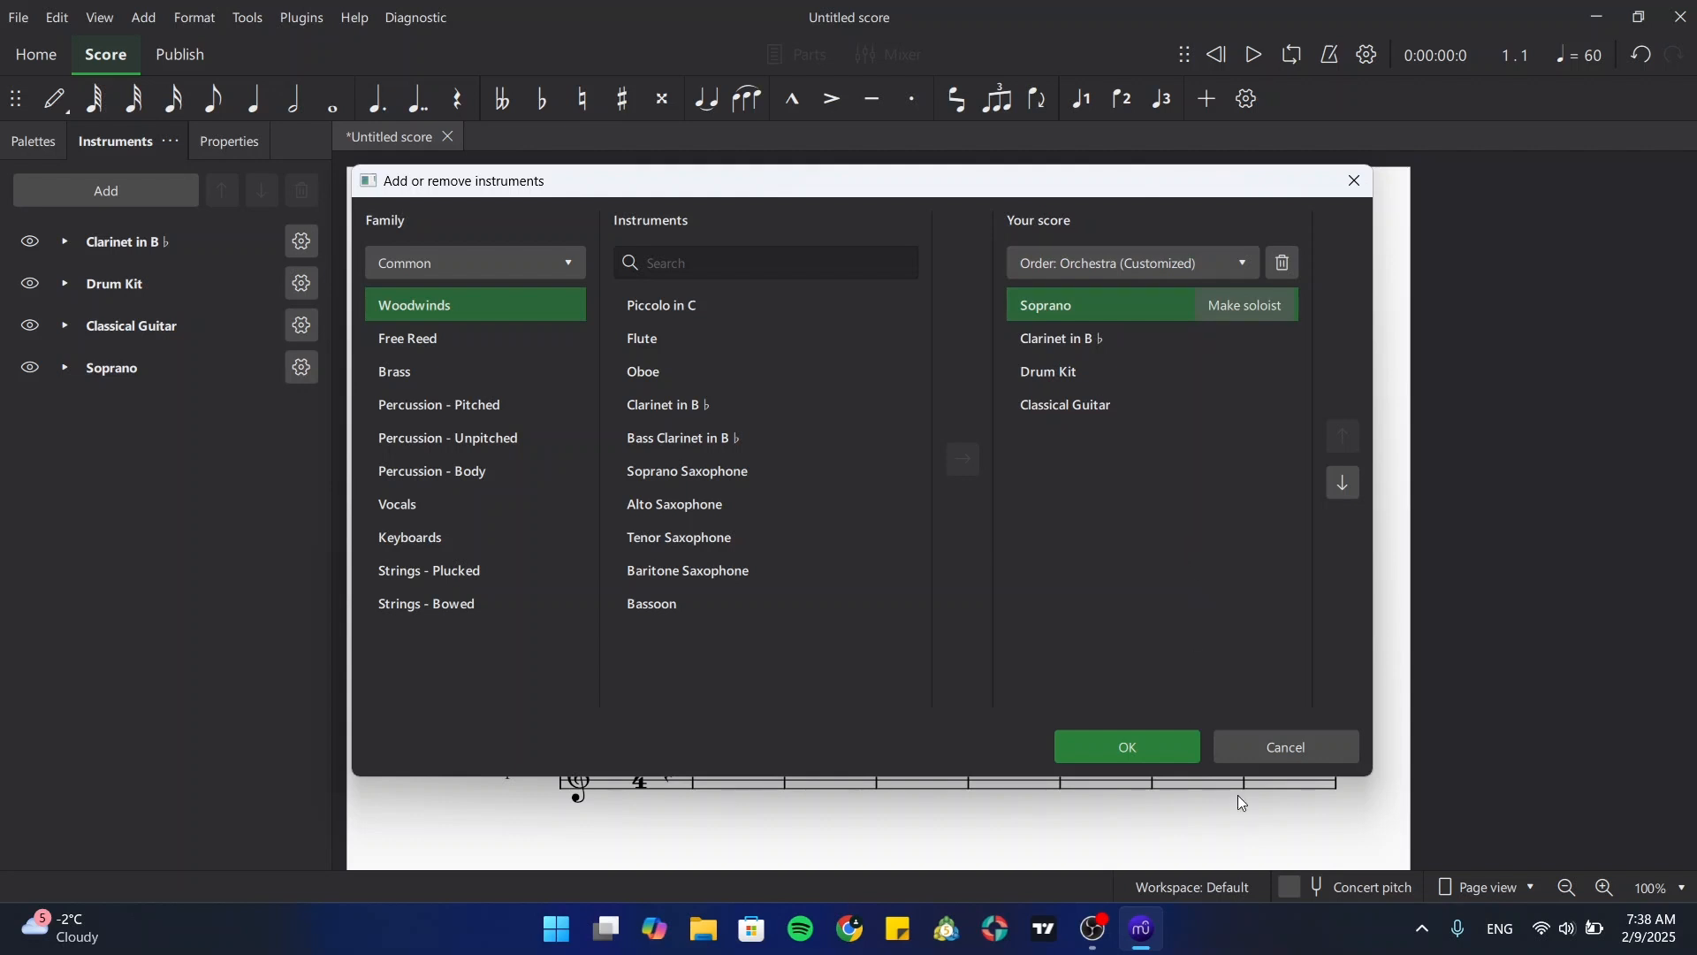
pyautogui.click(1273, 745)
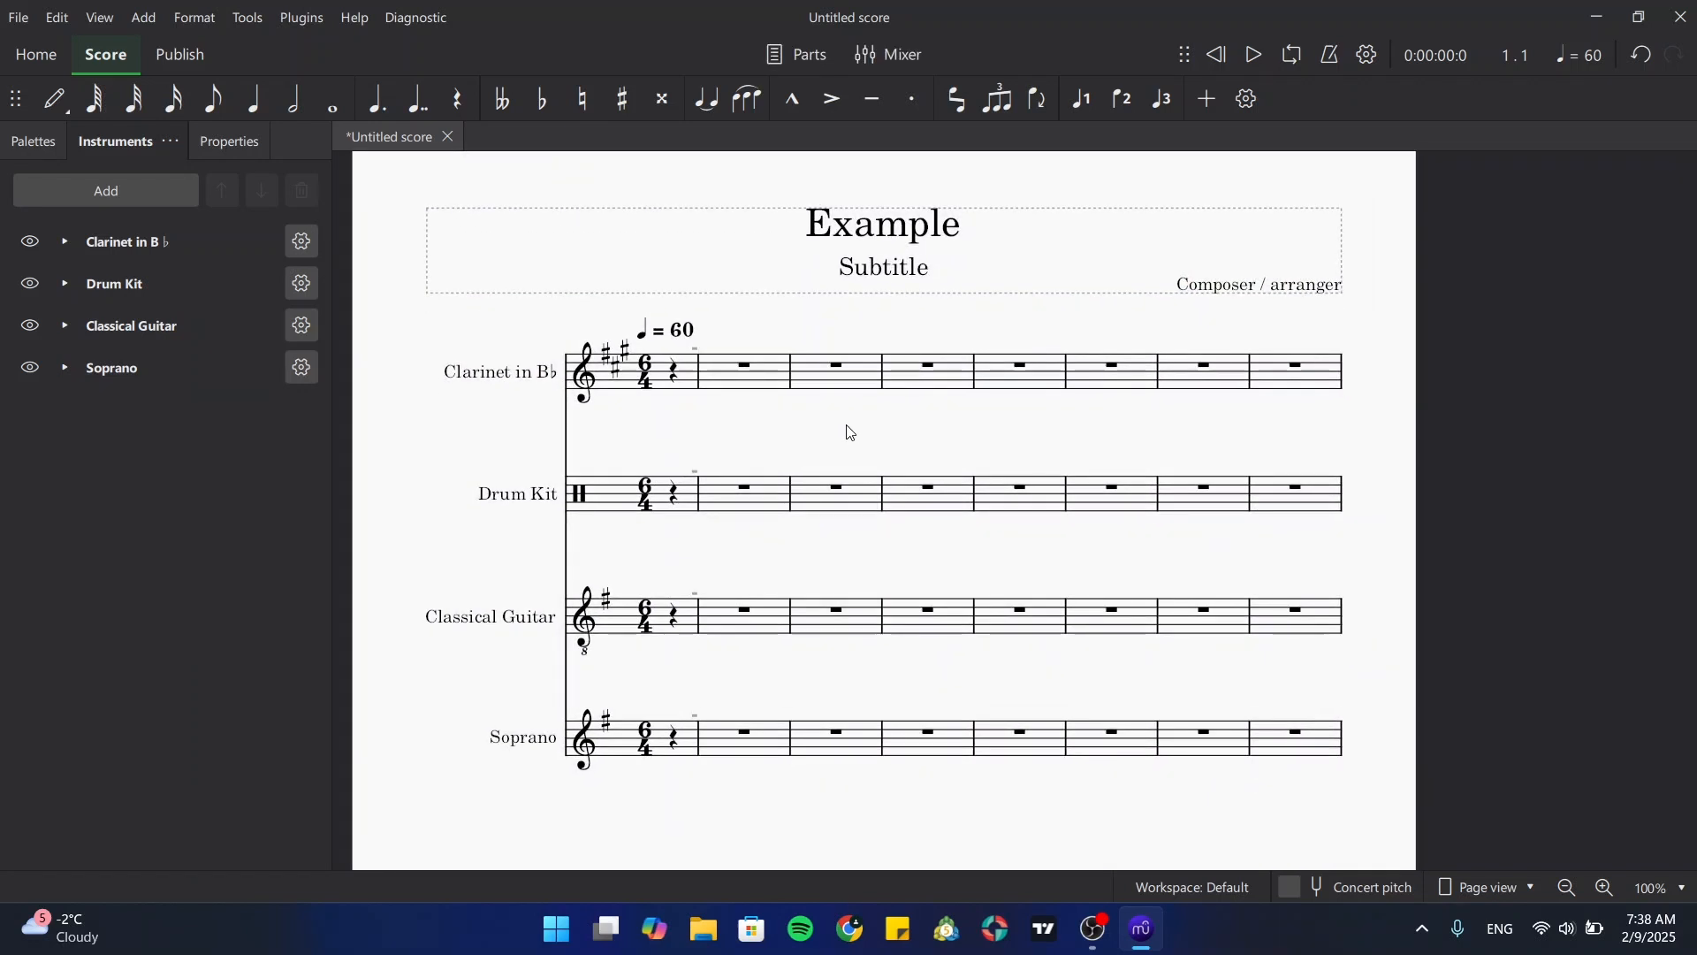